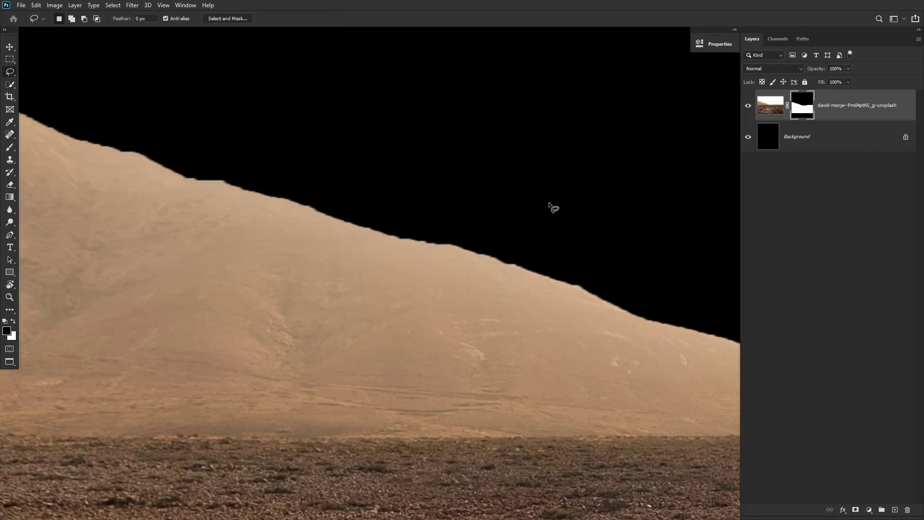
Step: Soften the ground cutout edge, then place the aerial clouds beneath it, squashed above the horizon, top faded black
key(ctrl+alt+r)
drag(791, 291, 795, 293)
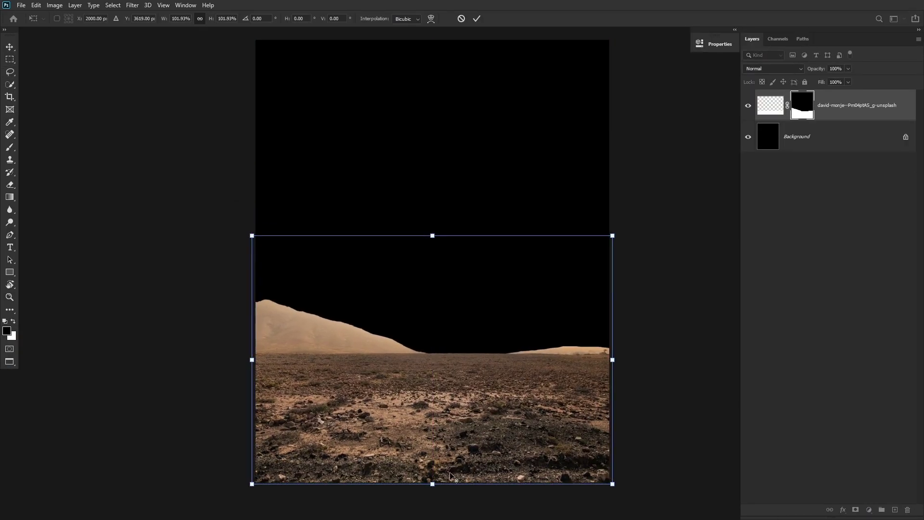
drag(861, 146, 861, 153)
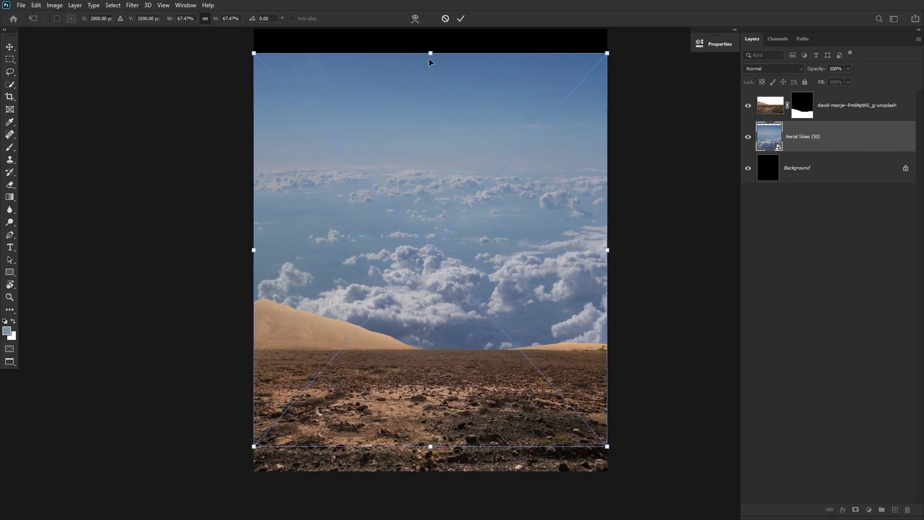
drag(436, 217, 442, 268)
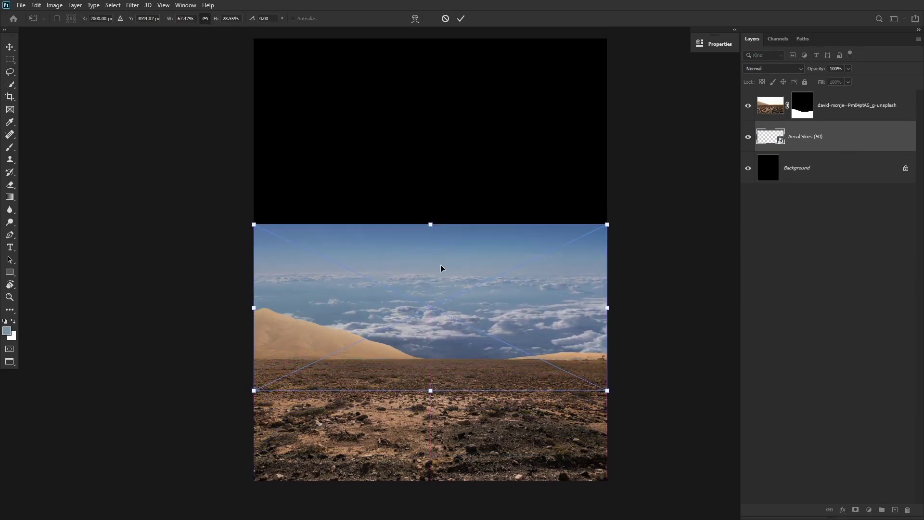
mouse_move(284, 227)
mouse_down()
mouse_move(596, 242)
mouse_move(654, 260)
mouse_up()
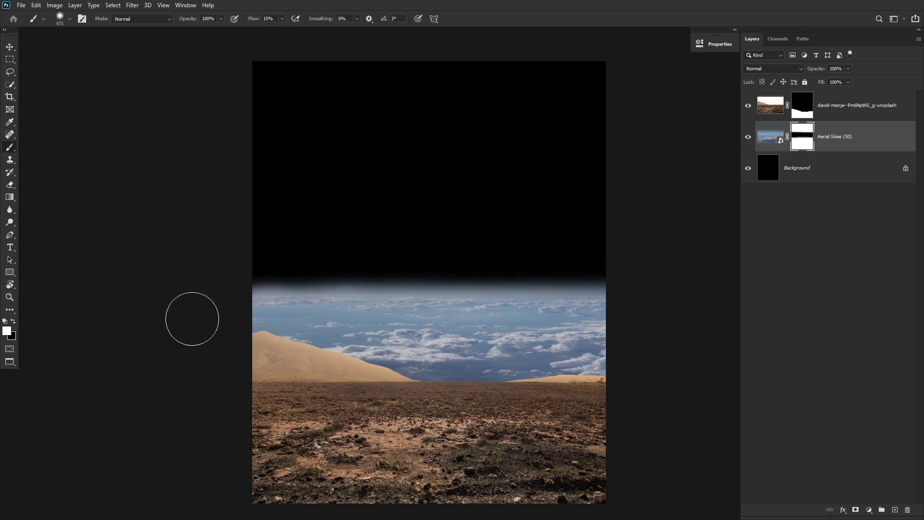
Step: Enlarge the new cloud photo over the sky and brush its mask to blend into the aerial clouds
drag(585, 155, 634, 35)
key(Return)
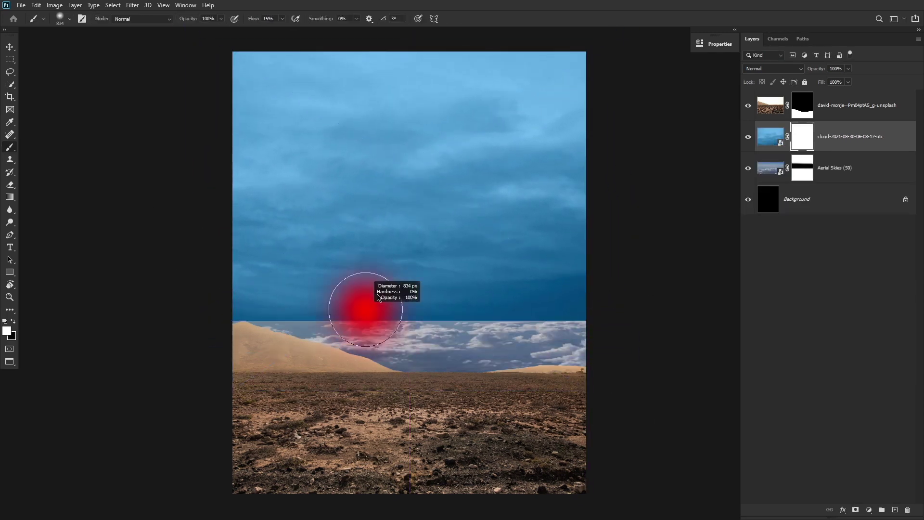
drag(378, 296, 310, 305)
key(alt+bracketleft)
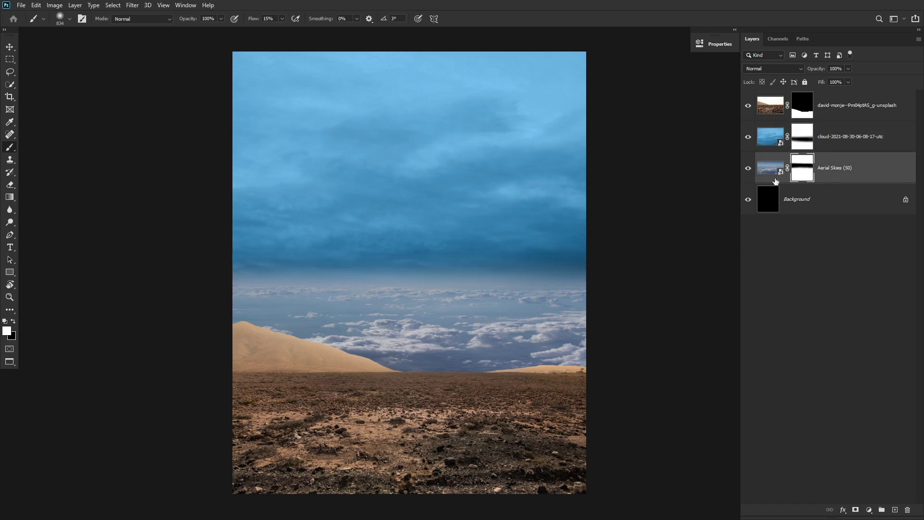
key(alt+bracketright)
key(x)
Step: Flip the cloudy sky layer horizontally and reposition it
key(ctrl+t)
right_click(413, 233)
click(433, 398)
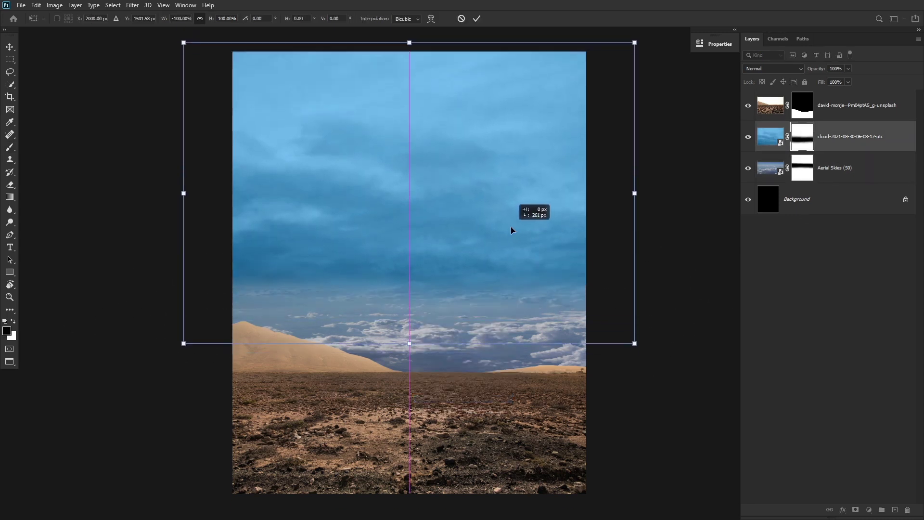
mouse_move(512, 230)
mouse_down()
mouse_move(489, 225)
mouse_move(477, 250)
mouse_up()
key(alt+bracketleft)
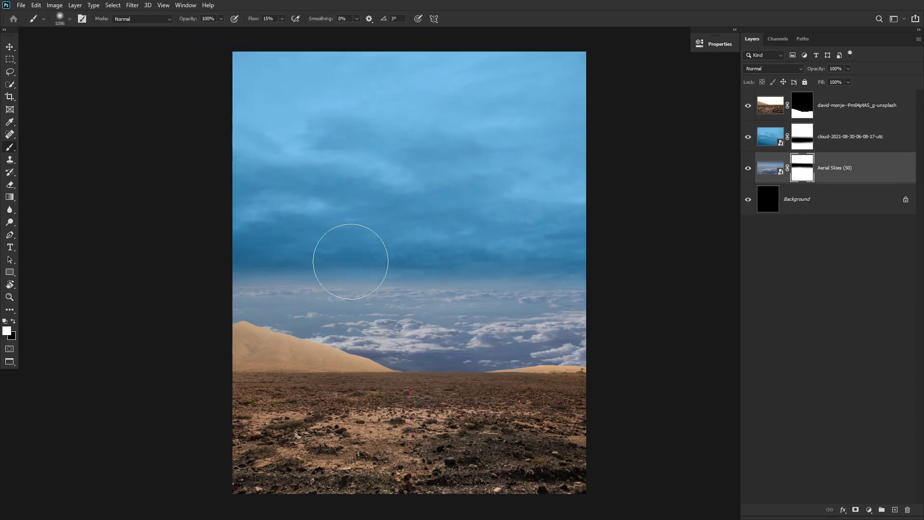
Step: Add a Levels adjustment that darkens the ground's shadows
click(868, 510)
click(870, 382)
drag(527, 141, 535, 148)
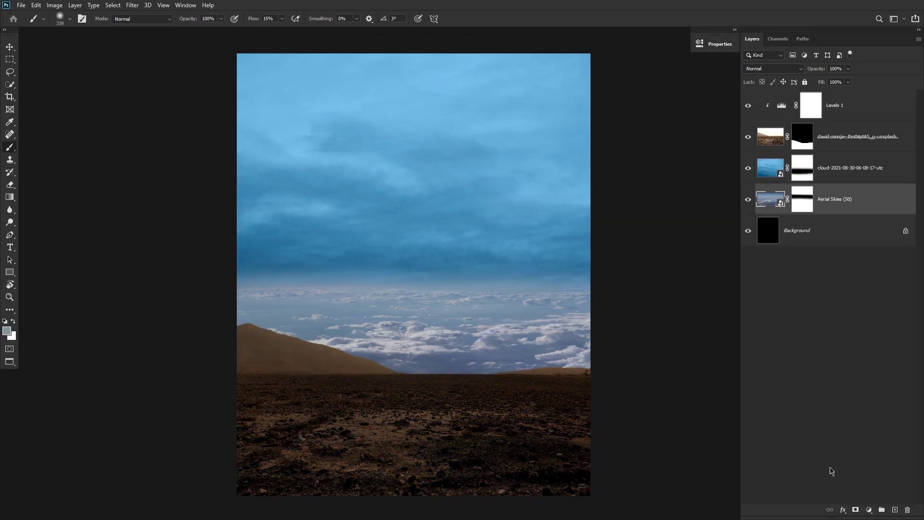
Step: Add a clipped Levels dimming the cloudy sky's highlights and a Selective Color layer tinting it cyan
click(868, 510)
click(869, 379)
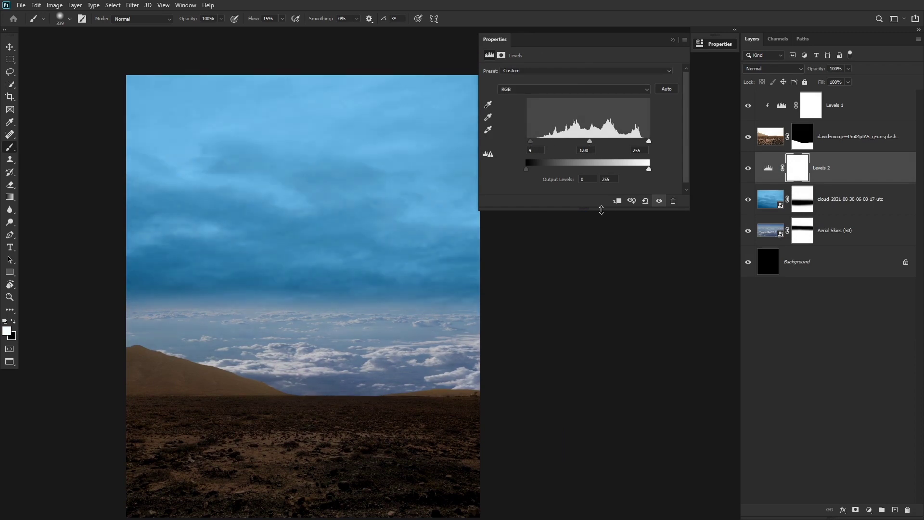
drag(650, 169, 630, 169)
click(766, 241)
click(869, 509)
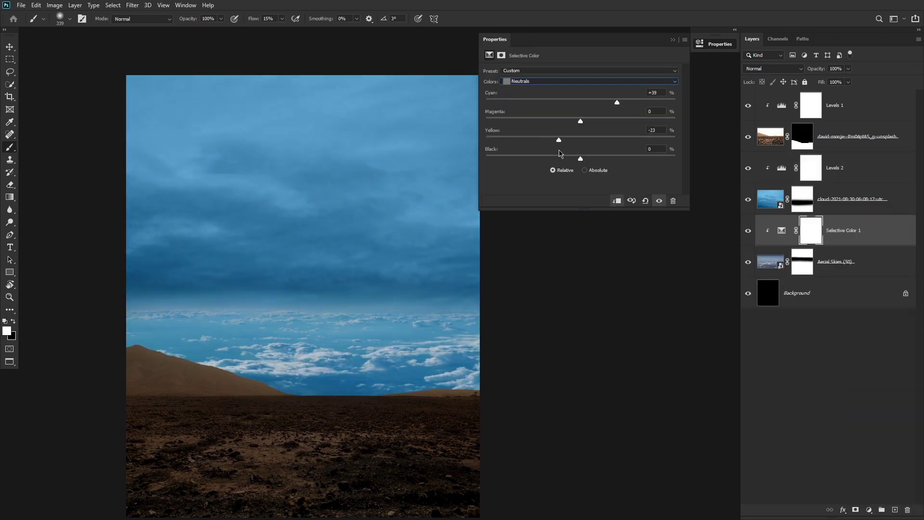
click(714, 45)
Step: Scale the cloudy sky layer upward so it reaches higher in the frame
key(ctrl+t)
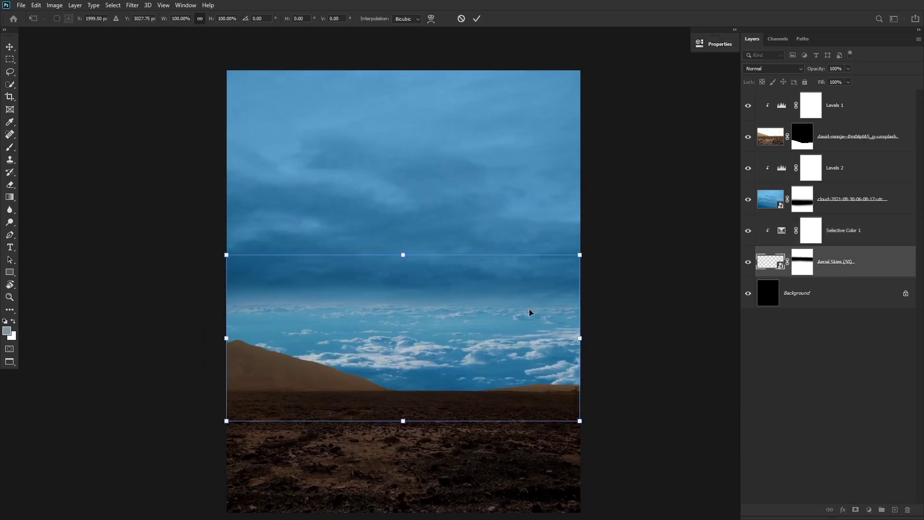
drag(531, 314, 424, 318)
drag(505, 263, 516, 293)
key(Return)
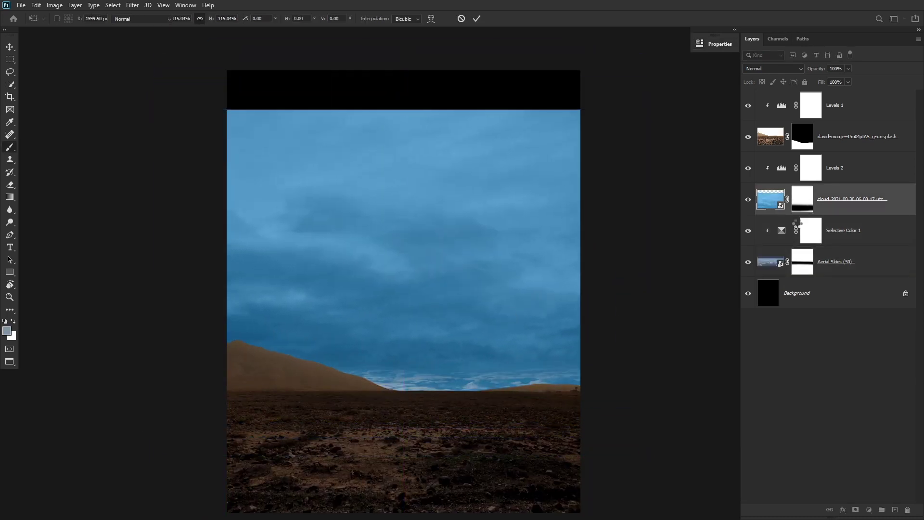
key(ctrl+t)
key(Return)
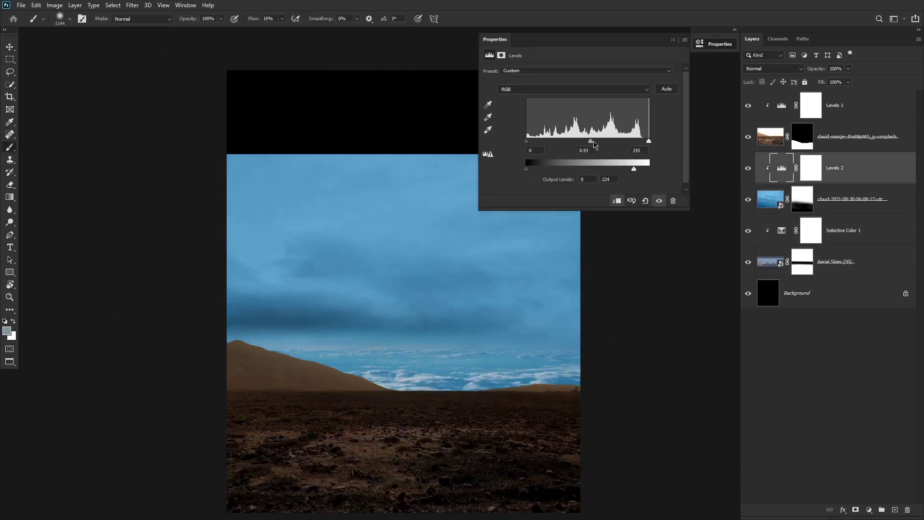
key(b)
Step: Duplicate the cloud layer, scale it up, and brush its mask to cover the top black band
key(ctrl+t)
key(Return)
key(ctrl+j)
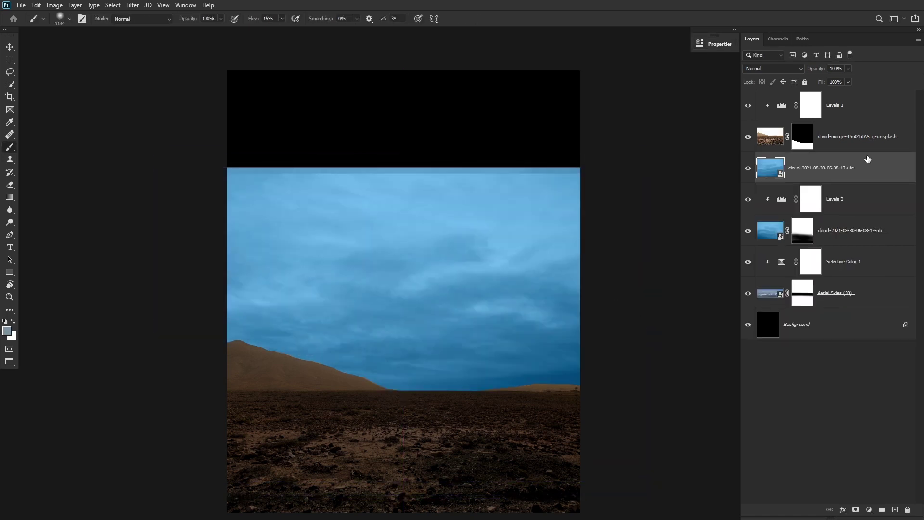
key(ctrl+t)
key(Return)
key(x)
mouse_move(418, 168)
mouse_down()
mouse_move(390, 138)
mouse_move(363, 173)
mouse_up()
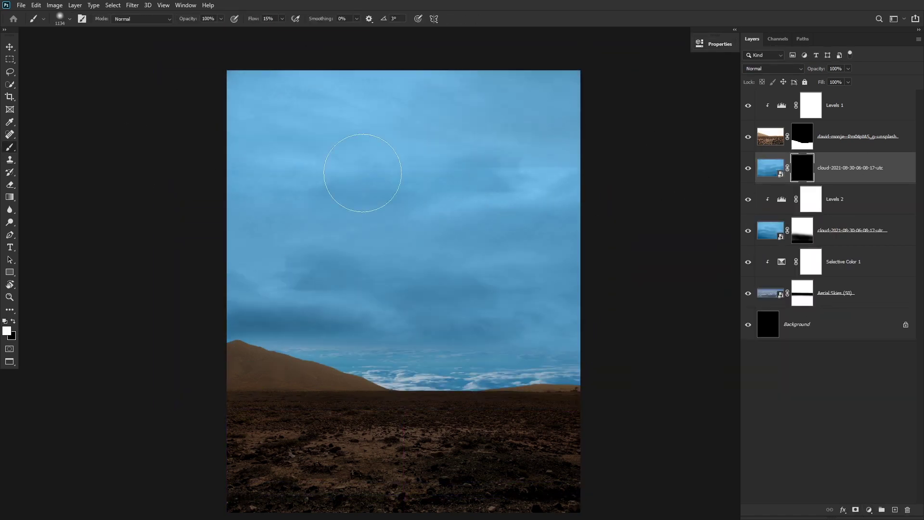
key(alt+bracketleft)
key(alt+bracketleft)
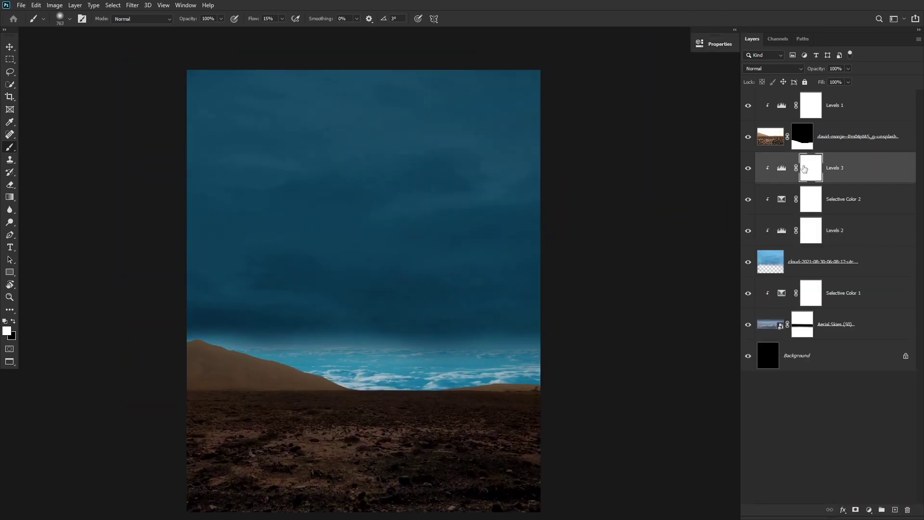
Step: Paint the Levels 3 mask to darken the upper sky across the top
drag(395, 143, 400, 164)
drag(656, 165, 249, 192)
key(x)
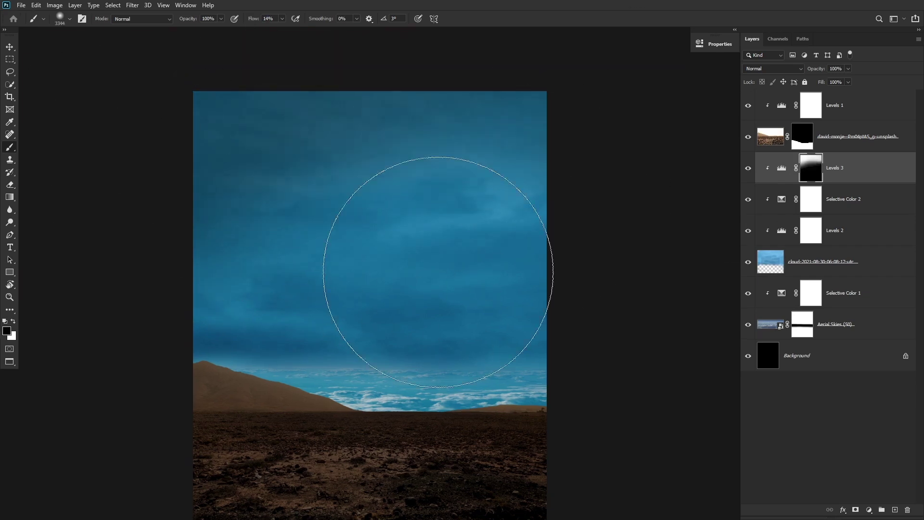
mouse_move(437, 268)
mouse_down()
mouse_move(401, 257)
mouse_move(435, 216)
mouse_up()
Step: Apply Filter > Noise > Reduce Noise to the cloud layer
click(823, 261)
click(132, 5)
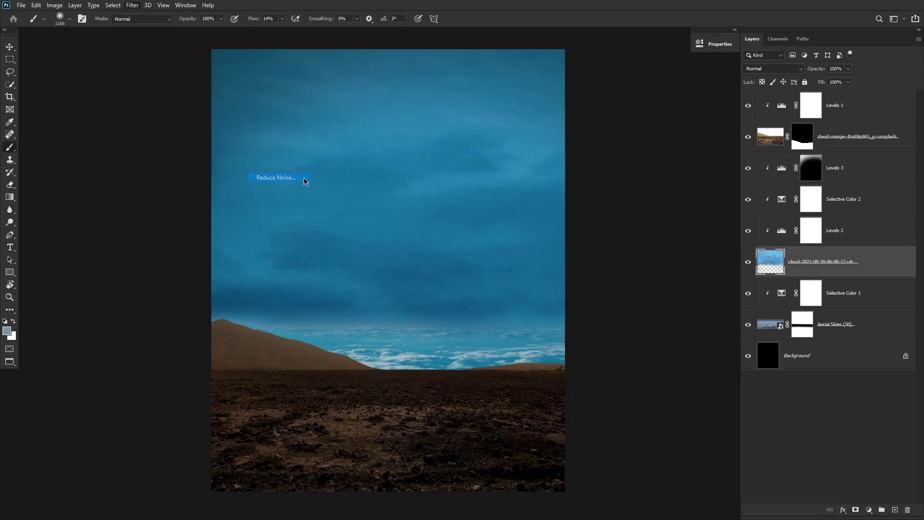
click(280, 177)
key(Return)
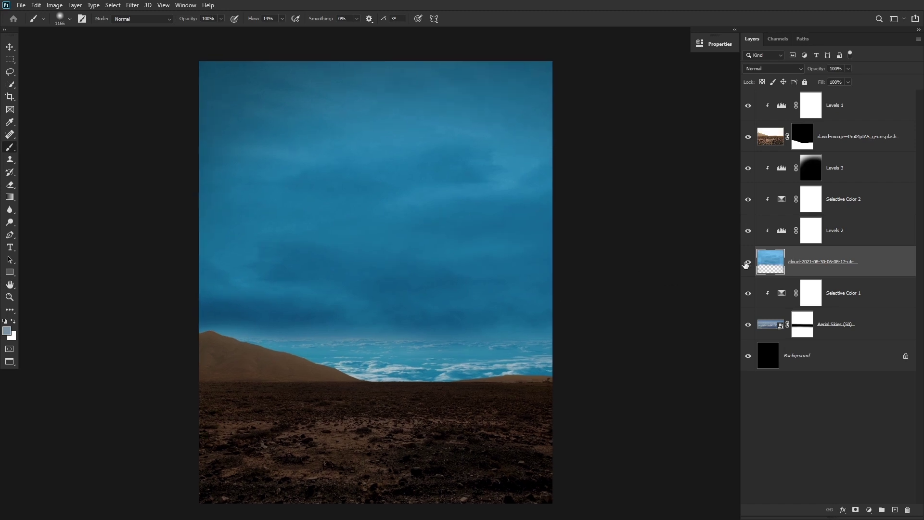
key(ctrl+t)
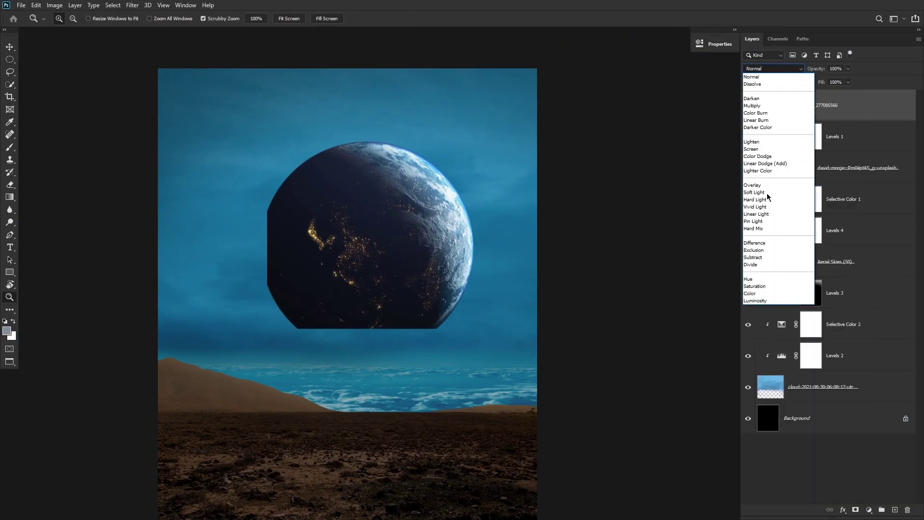
Step: Set the planet to Screen, brush out its lower part, and use Blend If to fade it into dark sky
click(751, 148)
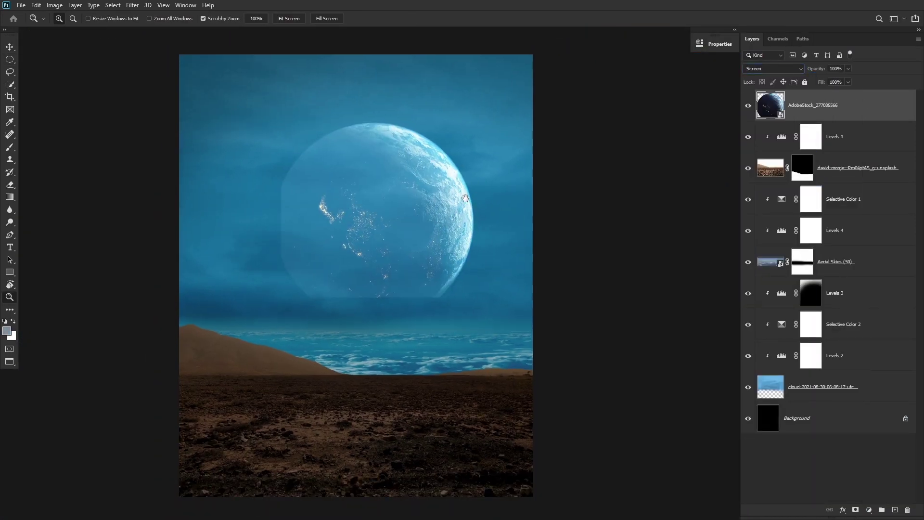
drag(299, 320, 410, 328)
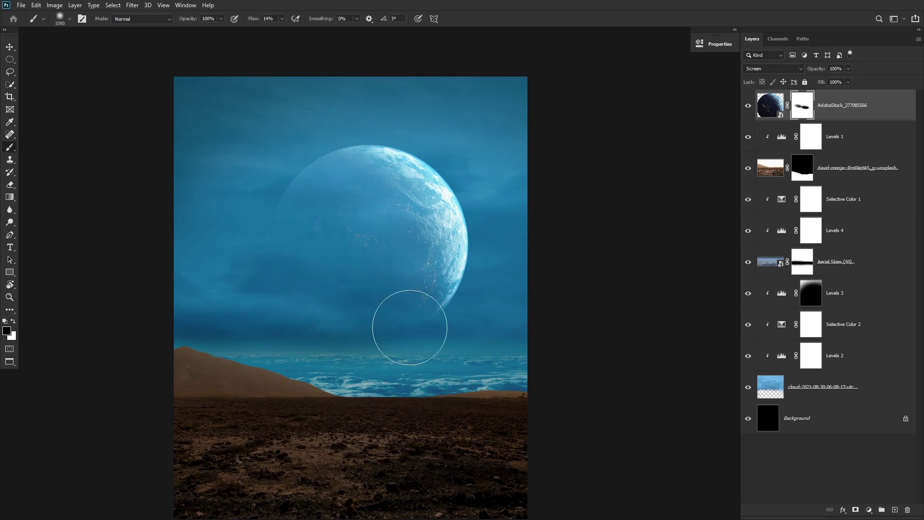
double_click(867, 105)
drag(718, 251, 673, 251)
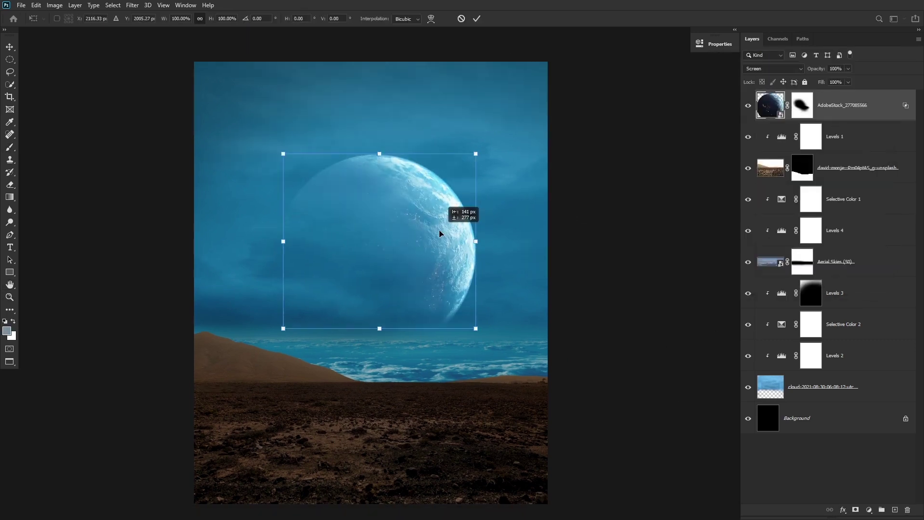
key(x)
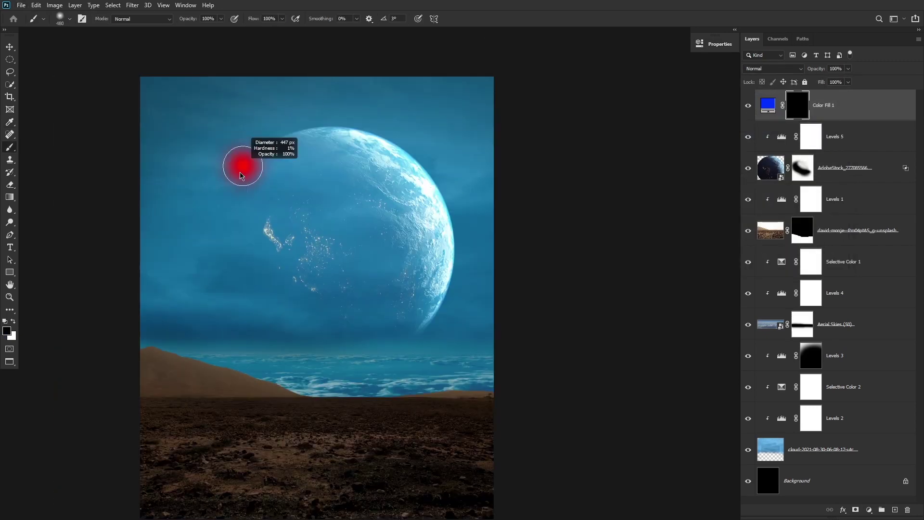
Step: Set Color Fill 1 to Overlay and lower its opacity
click(773, 68)
click(761, 185)
drag(816, 68, 356, 110)
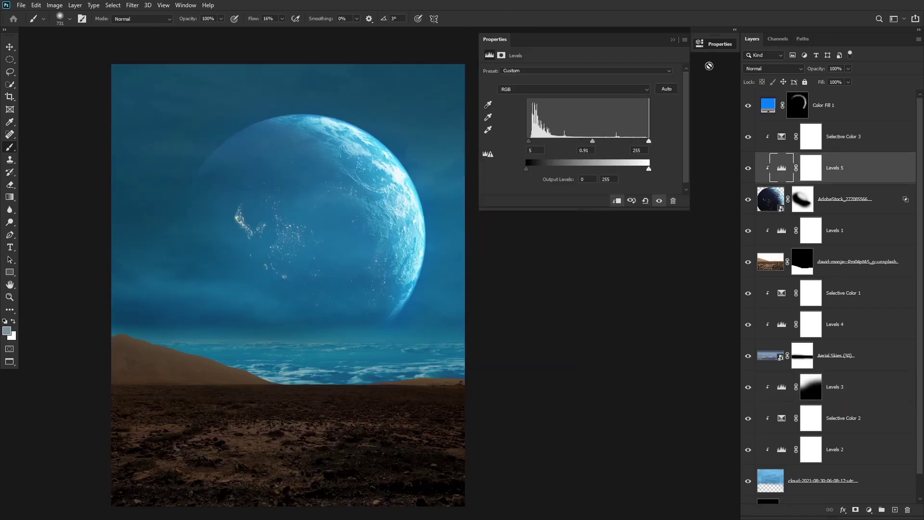
Step: Duplicate Levels 5 with an inverted mask and brush it onto the planet's right rim
key(ctrl+j)
key(d)
key(ctrl+i)
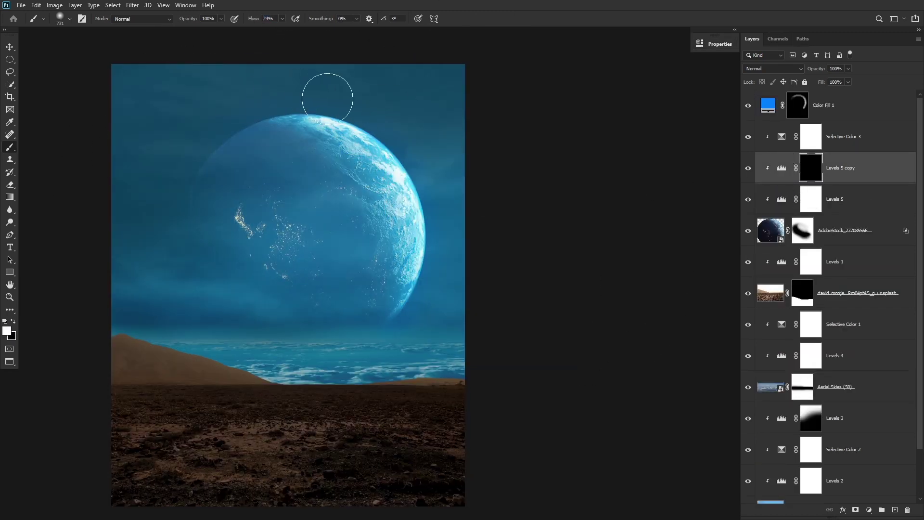
drag(441, 275, 277, 85)
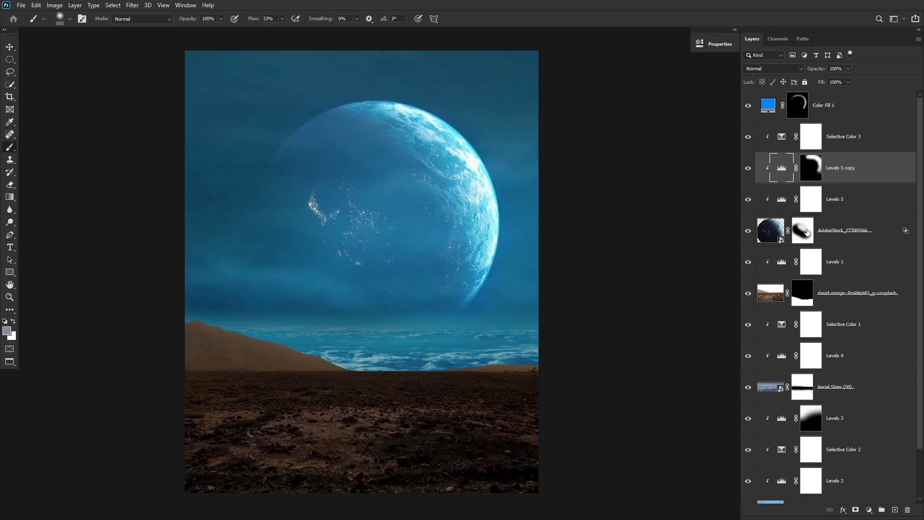
click(808, 232)
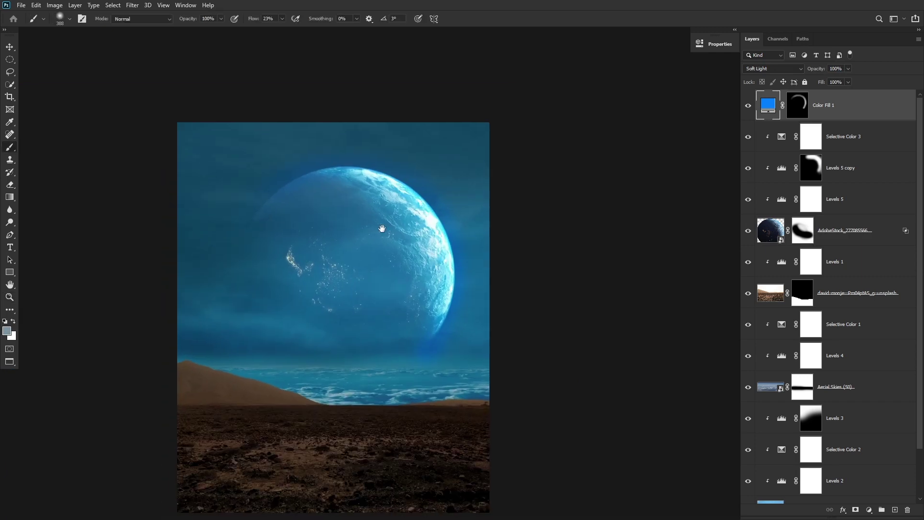
Step: Recolour the Overlay glow fill to a lighter blue and shrink the brush
click(773, 69)
click(761, 182)
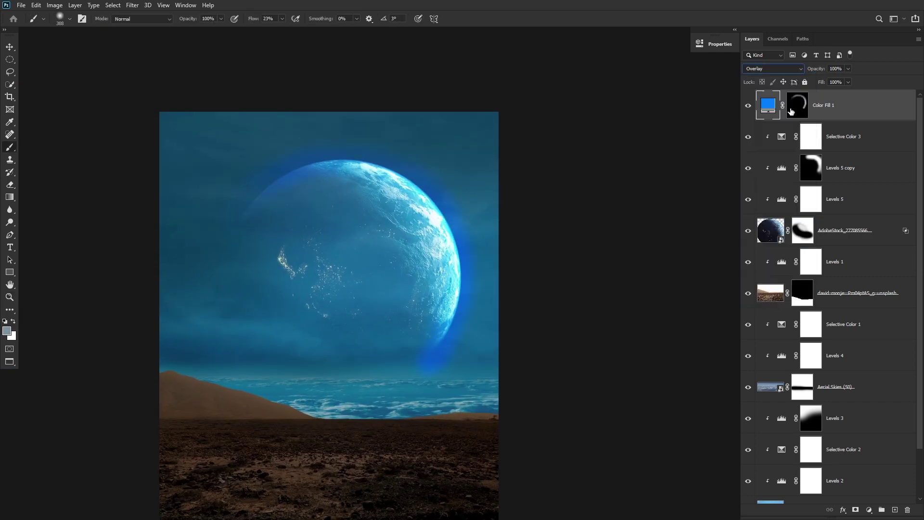
double_click(768, 104)
click(633, 115)
key(Return)
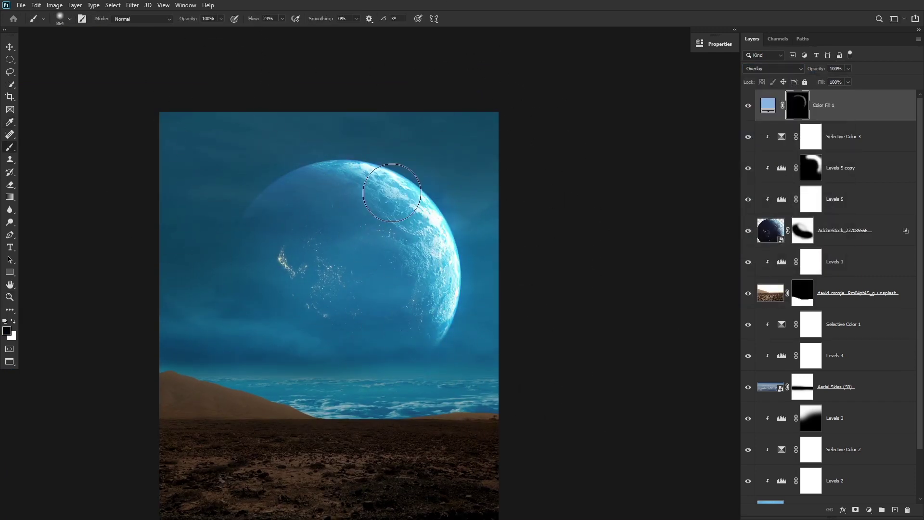
drag(413, 402, 389, 289)
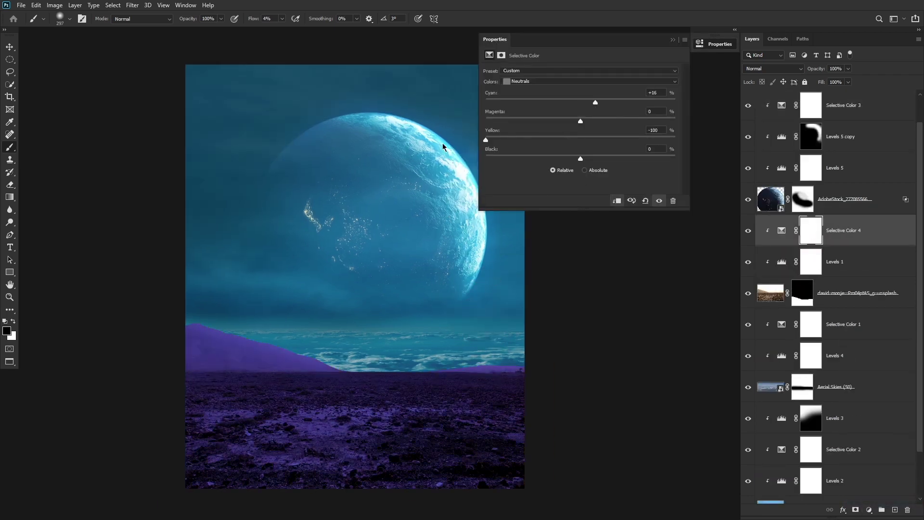
Step: Add a Levels adjustment for darkening the ground and open its settings
click(708, 48)
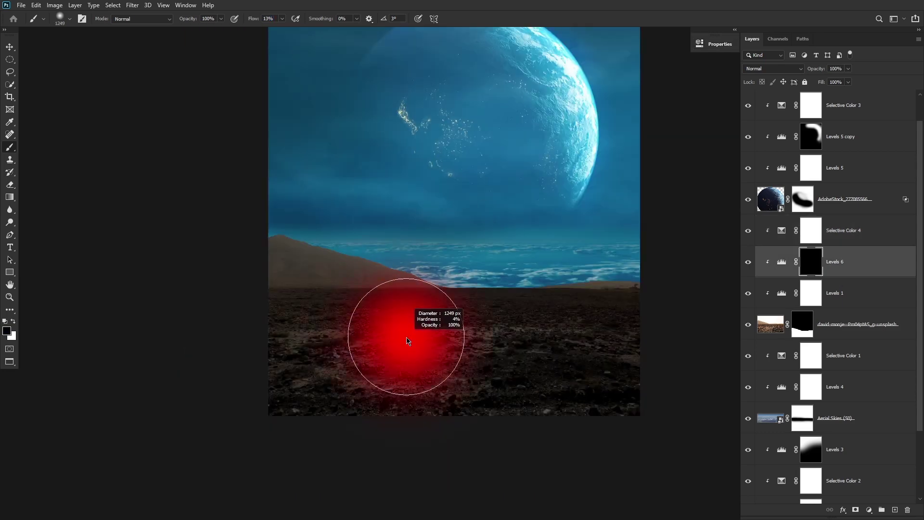
click(762, 301)
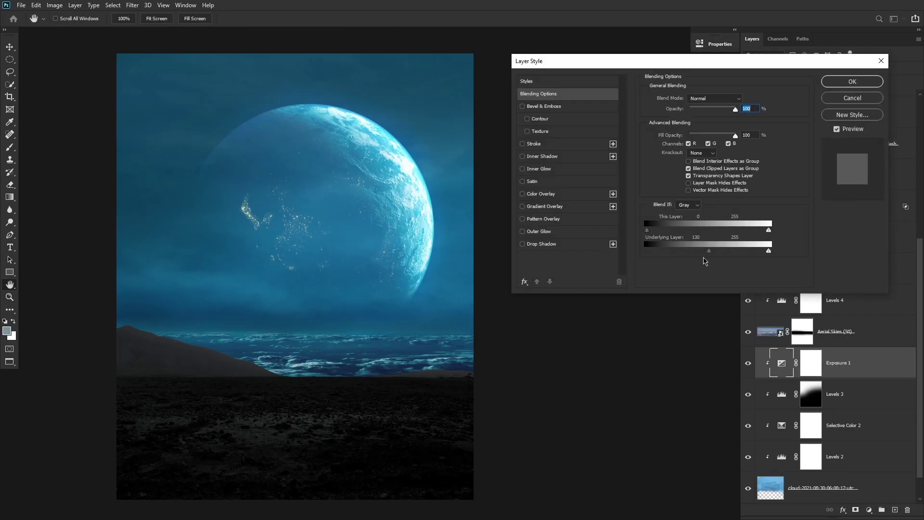
Step: Limit Exposure 1 to lighter areas with Blend If and mask it out near the planet's edge
drag(708, 251, 732, 251)
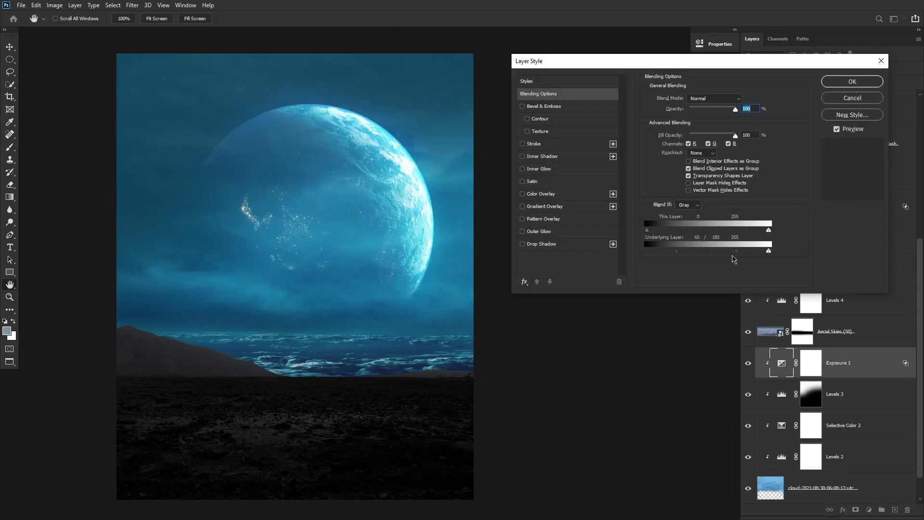
key(Return)
key(x)
click(455, 224)
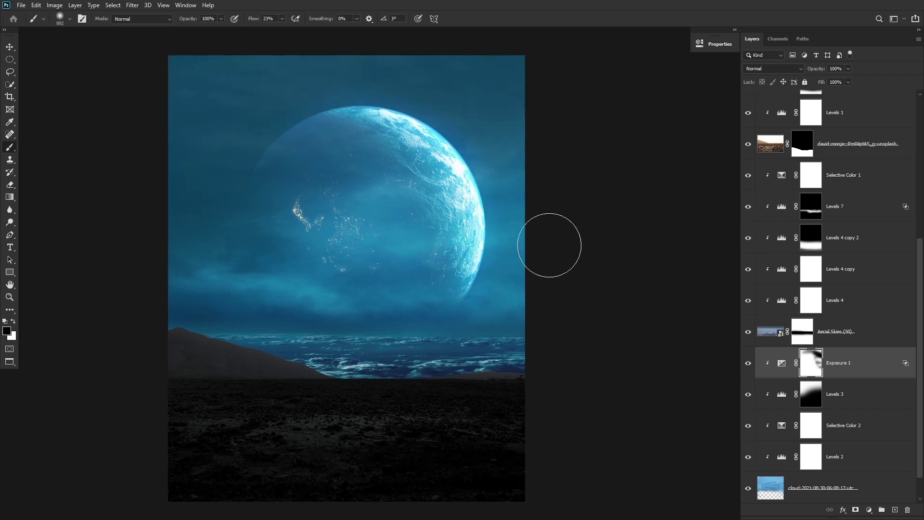
click(861, 376)
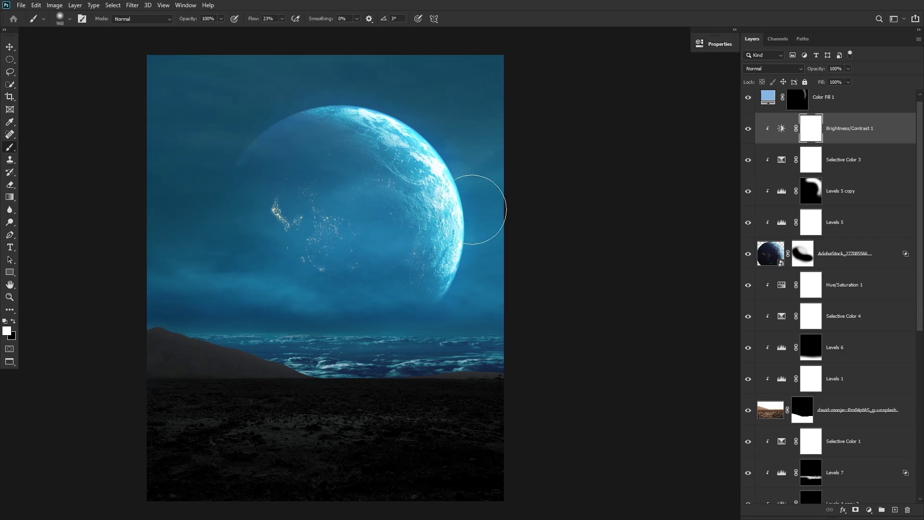
Step: Add a blue Solid Color fill set to Linear Dodge (Add), settling on a darker blue
click(869, 509)
click(835, 338)
key(Return)
drag(773, 88, 772, 98)
double_click(768, 105)
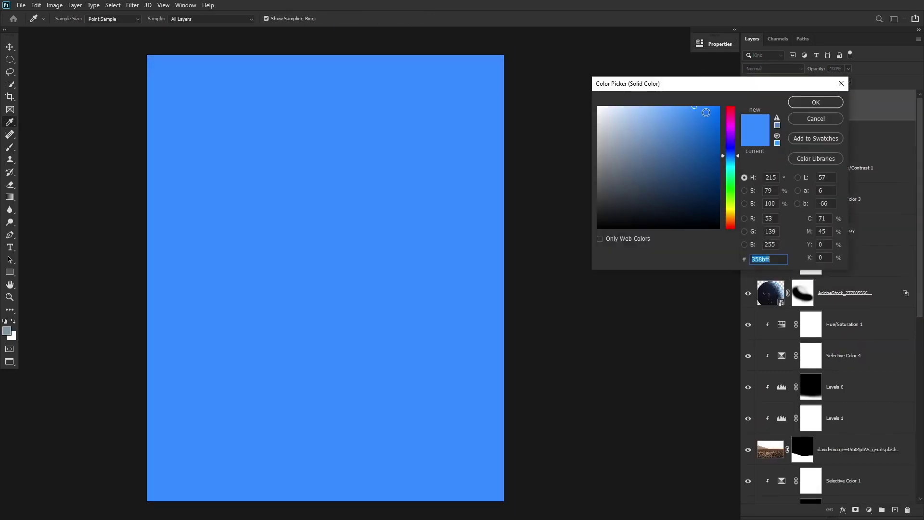
key(Return)
click(772, 68)
click(766, 171)
double_click(769, 105)
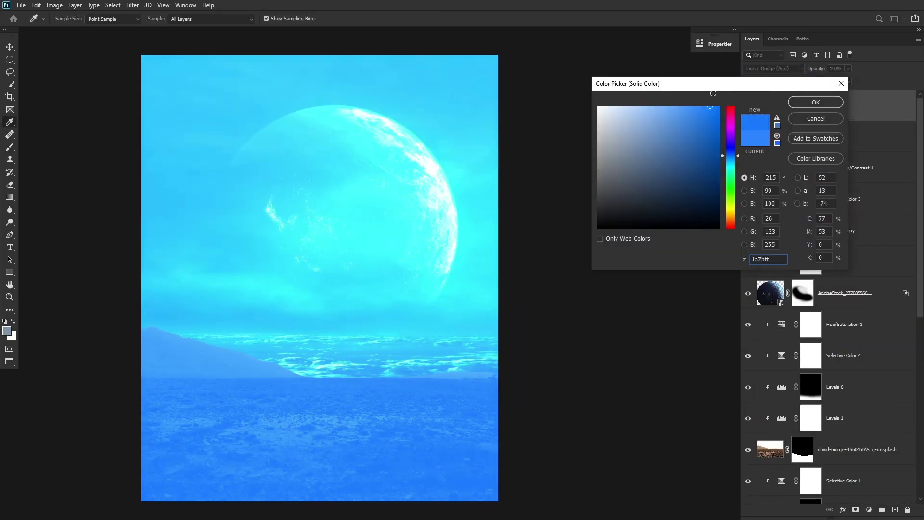
click(681, 171)
key(Return)
Step: Invert the blue fill's mask and paint the glow around the planet, fine-tuning its colour
key(ctrl+i)
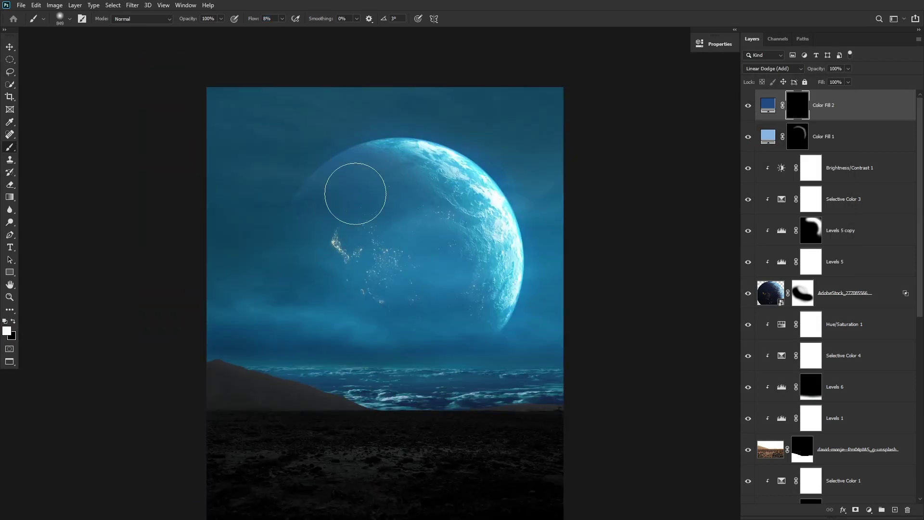
drag(413, 268, 361, 237)
mouse_move(816, 68)
mouse_down()
mouse_move(337, 136)
mouse_move(494, 142)
mouse_up()
double_click(768, 105)
click(710, 105)
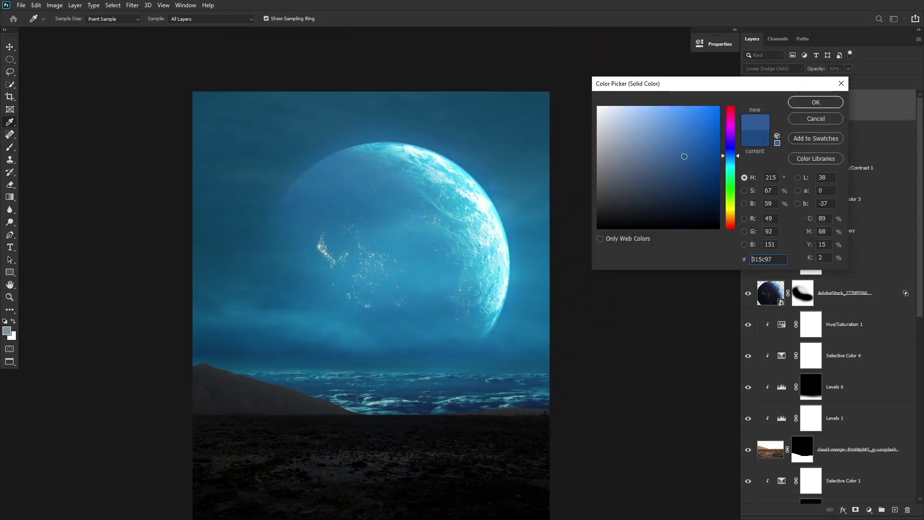
click(816, 102)
double_click(767, 99)
click(816, 102)
Step: Add a very dark blue Soft Light fill and paint its mask off the upper-left sky
click(869, 510)
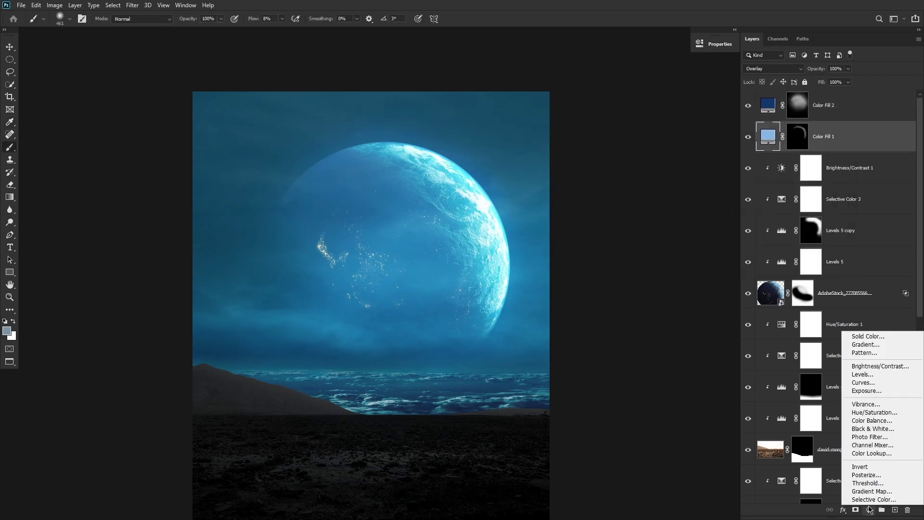
click(815, 332)
click(688, 213)
key(Return)
click(773, 68)
click(681, 208)
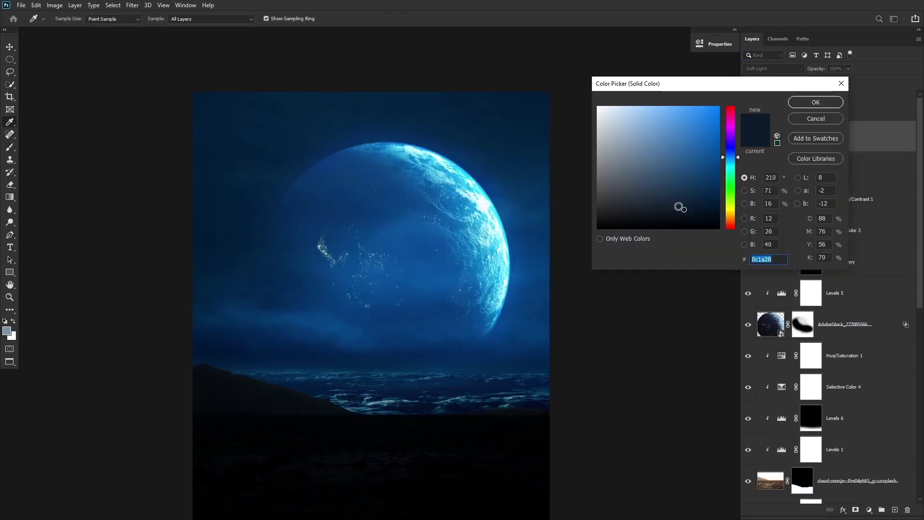
key(Return)
key(b)
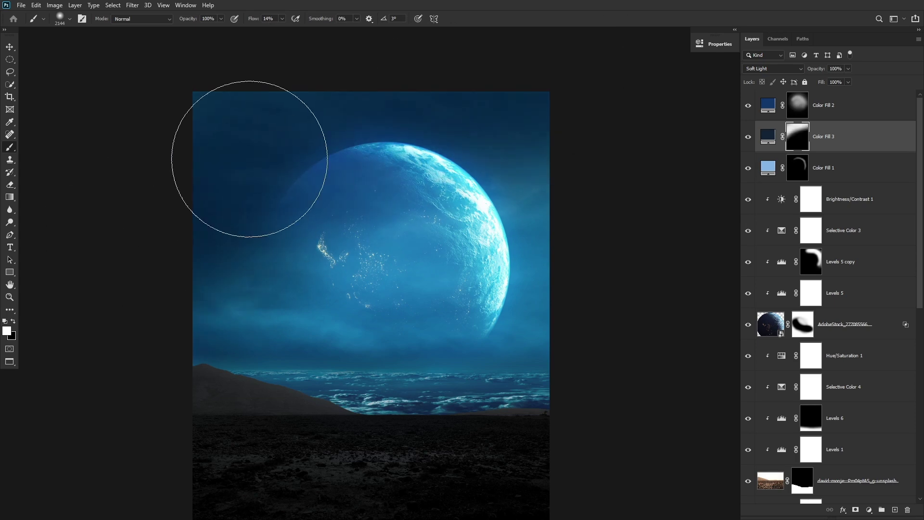
drag(361, 214, 428, 281)
double_click(769, 136)
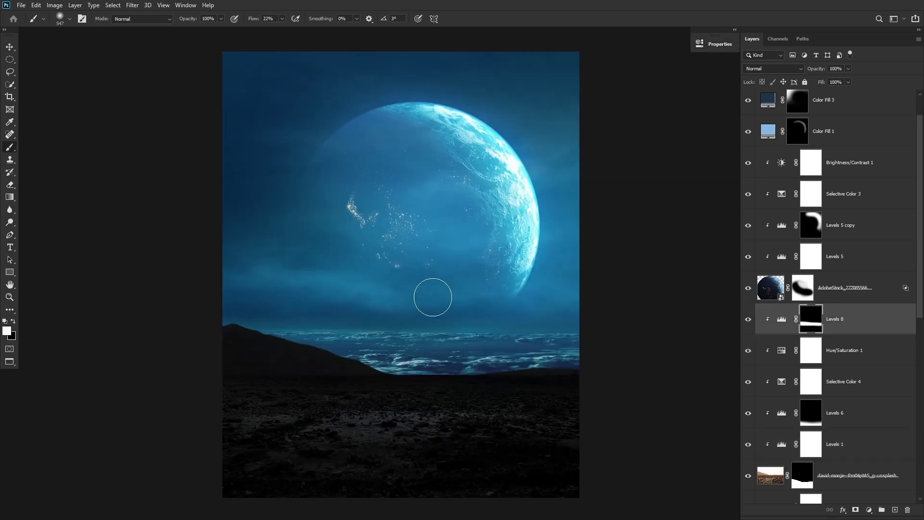
Step: Add a Levels adjustment with output white 91 and invert its mask to hide the effect
click(698, 44)
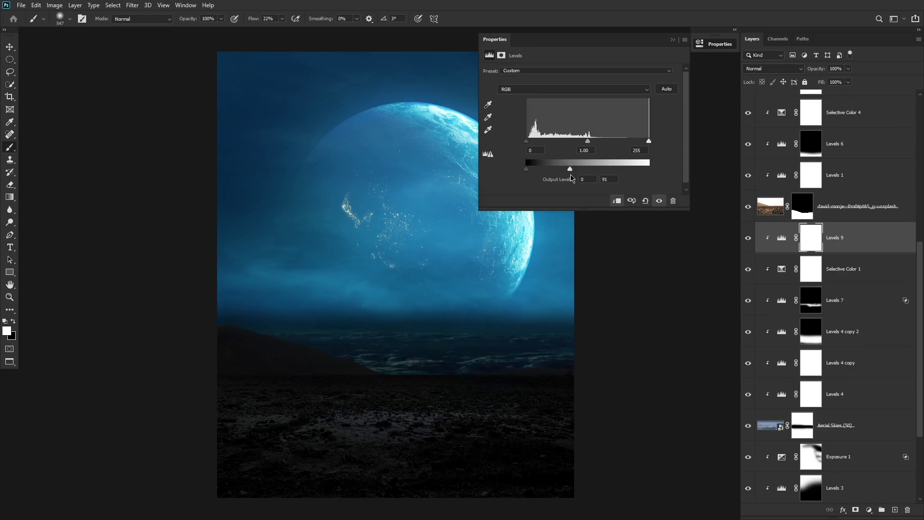
click(699, 44)
key(ctrl+i)
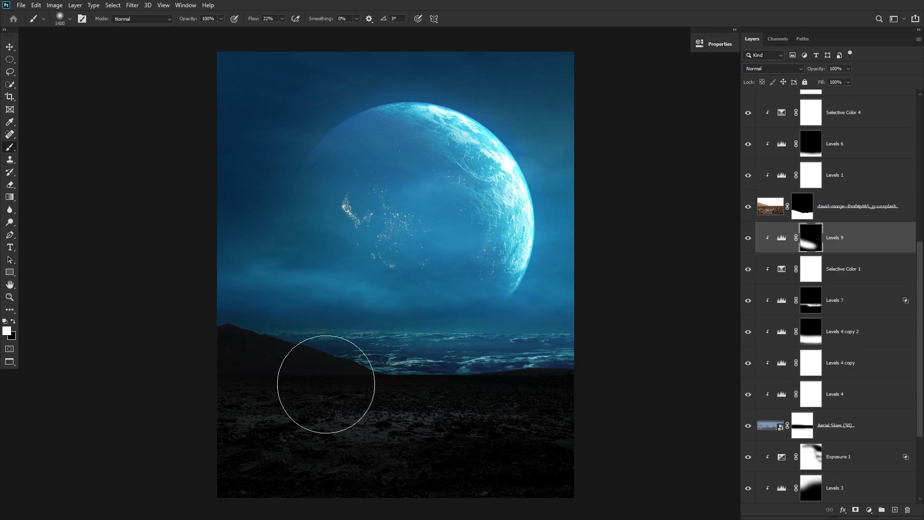
click(698, 44)
Step: Place the pexels starry space photo and add a Levels adjustment above it
click(720, 43)
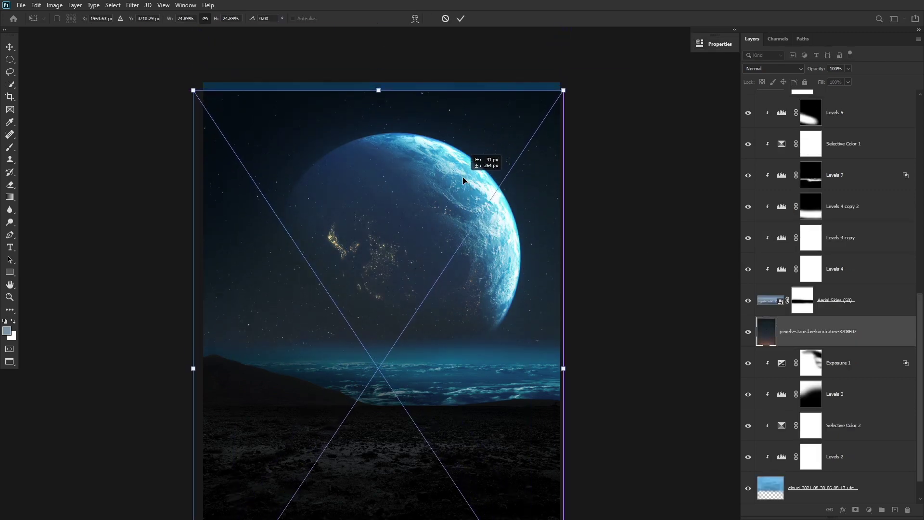
key(Return)
click(773, 69)
click(771, 159)
Step: Set the Levels to black 29, gamma 0.84, output 233, clipped to the space photo
click(869, 509)
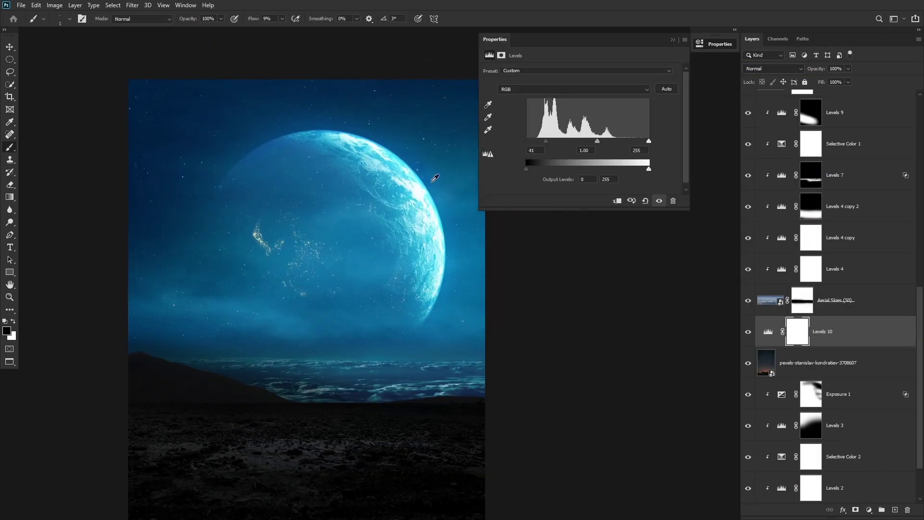
drag(547, 141, 540, 141)
drag(594, 141, 601, 142)
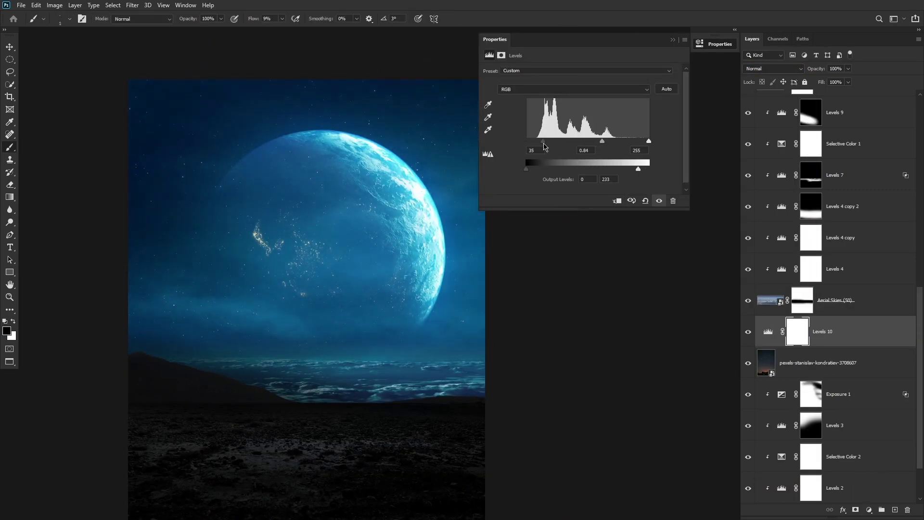
alt+click(746, 348)
click(782, 331)
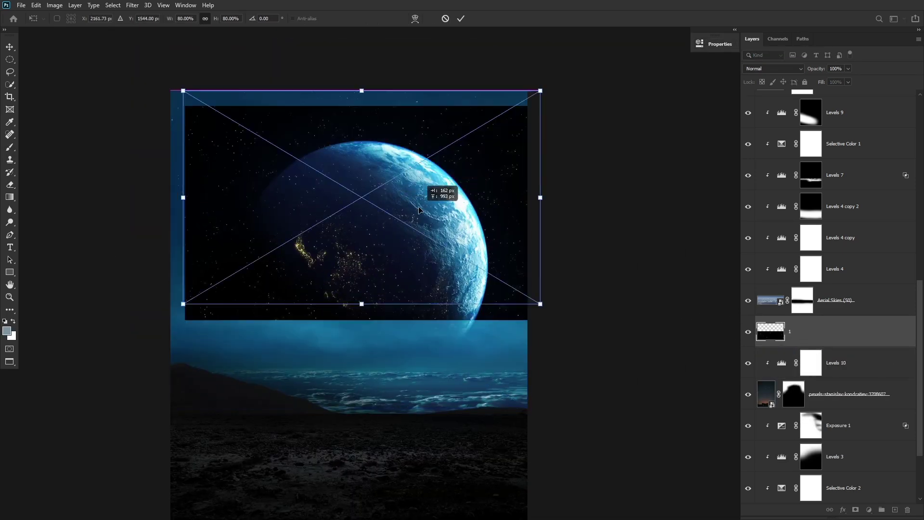
Step: Move the space image up and set its blend mode to Screen
drag(418, 210, 418, 195)
key(Return)
click(774, 69)
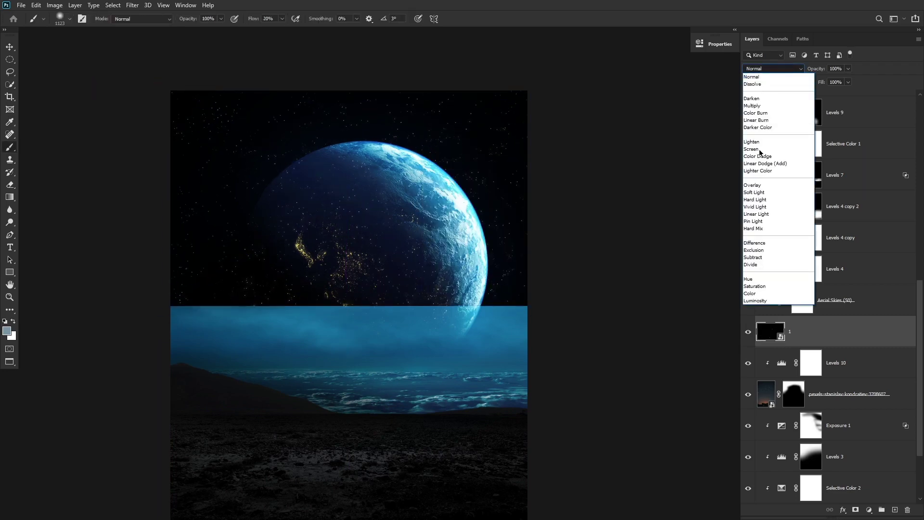
click(763, 155)
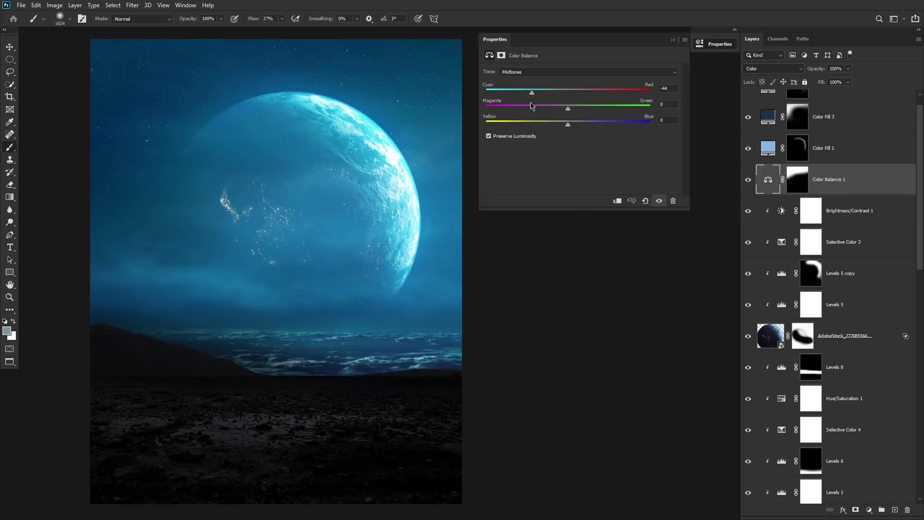
Step: Add another Color Balance adjustment (Color mode, Cyan -44) to cool the sky
click(869, 509)
click(818, 373)
alt+click(782, 205)
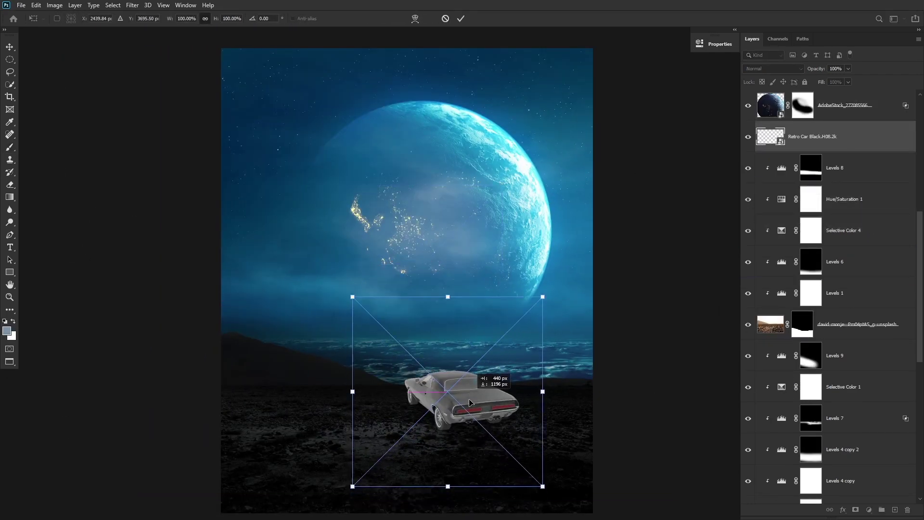
Step: Move the retro car onto the rocky ground and darken it with lower output and midtones
drag(557, 316, 525, 337)
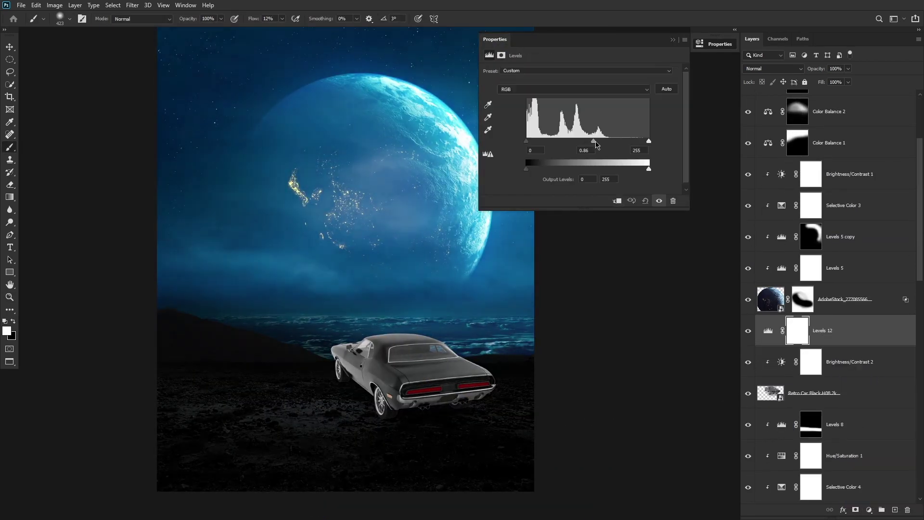
drag(649, 169, 621, 168)
drag(605, 141, 613, 141)
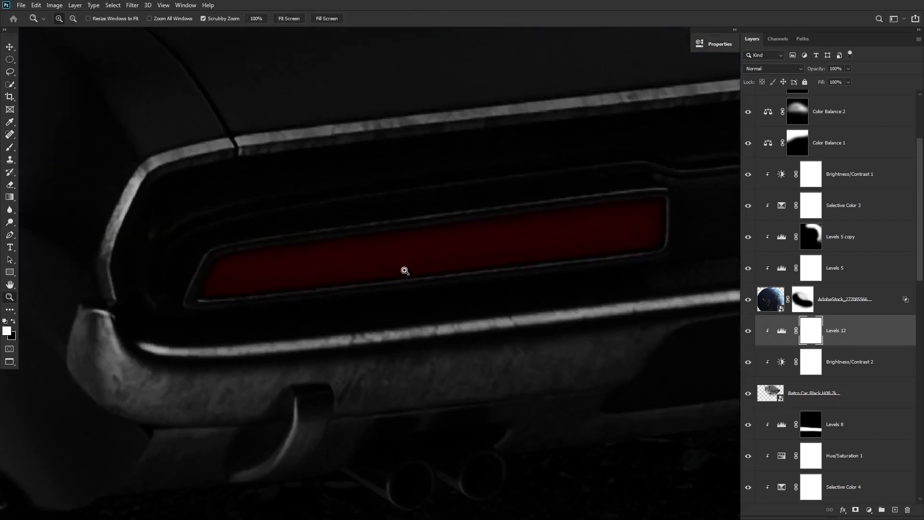
Step: Outline the car's tail lights and side marker light with the Polygonal Lasso
key(l)
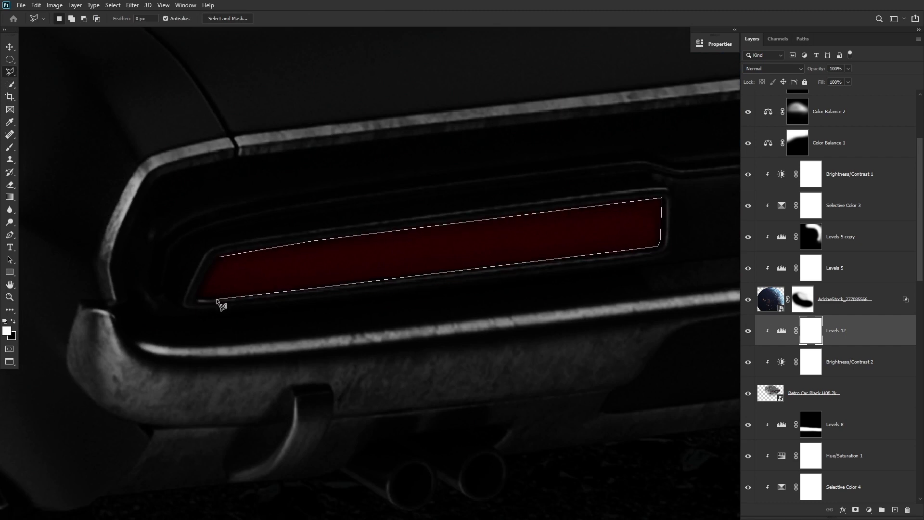
click(199, 302)
click(220, 256)
scroll(398, 268, down, 3)
scroll(295, 251, up, 3)
click(252, 236)
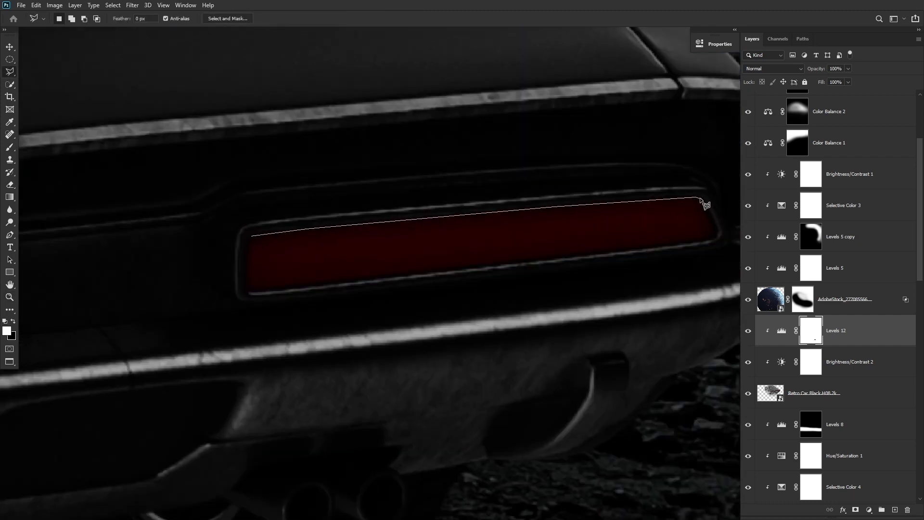
scroll(260, 304, down, 3)
scroll(260, 304, down, 3)
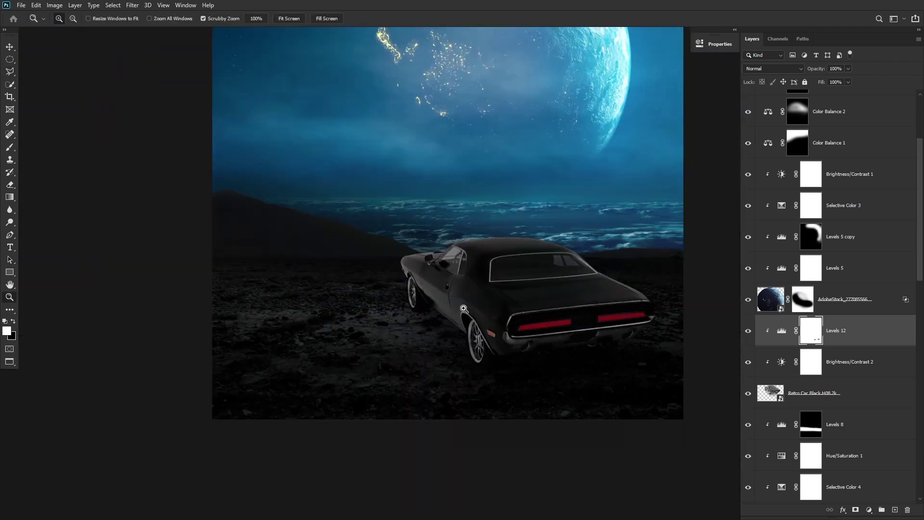
scroll(474, 330, up, 6)
click(438, 258)
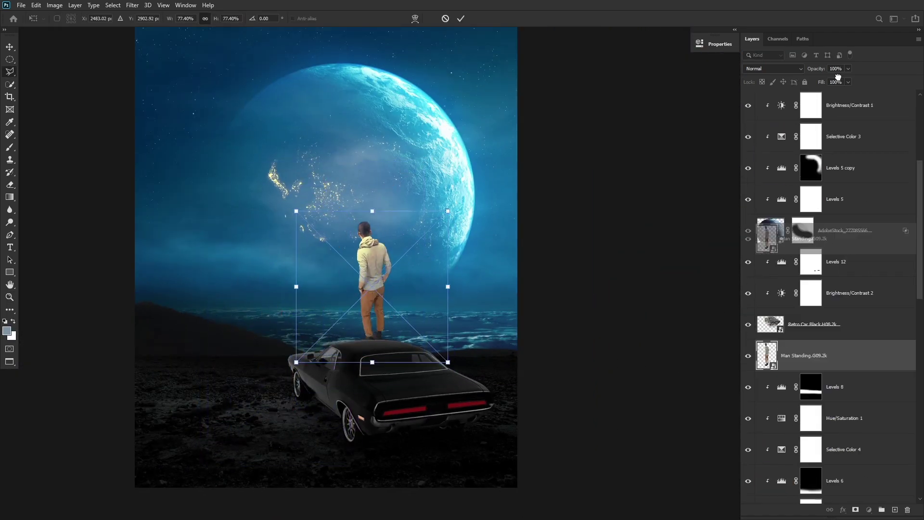
Step: Raise the Man Standing layer, place him on the car roof, and darken him with Levels
drag(804, 351, 830, 141)
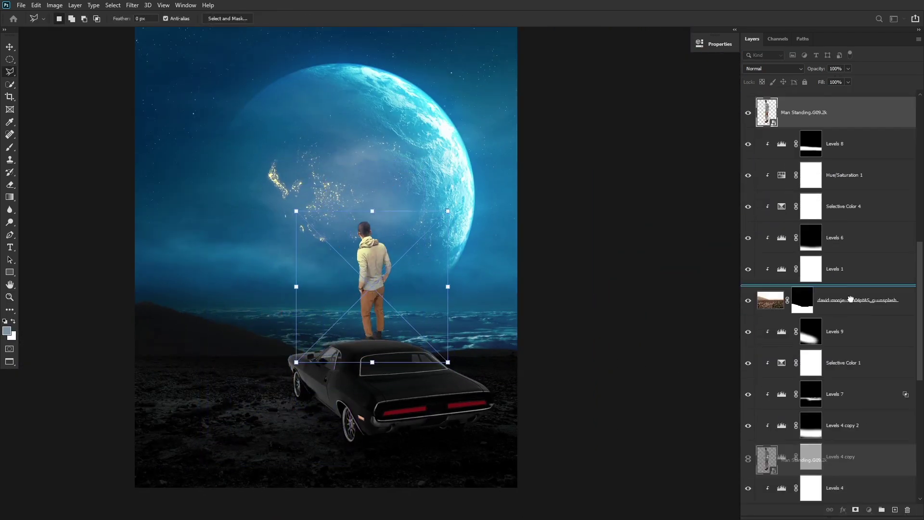
mouse_move(380, 231)
mouse_down()
mouse_move(407, 312)
mouse_move(510, 241)
mouse_up()
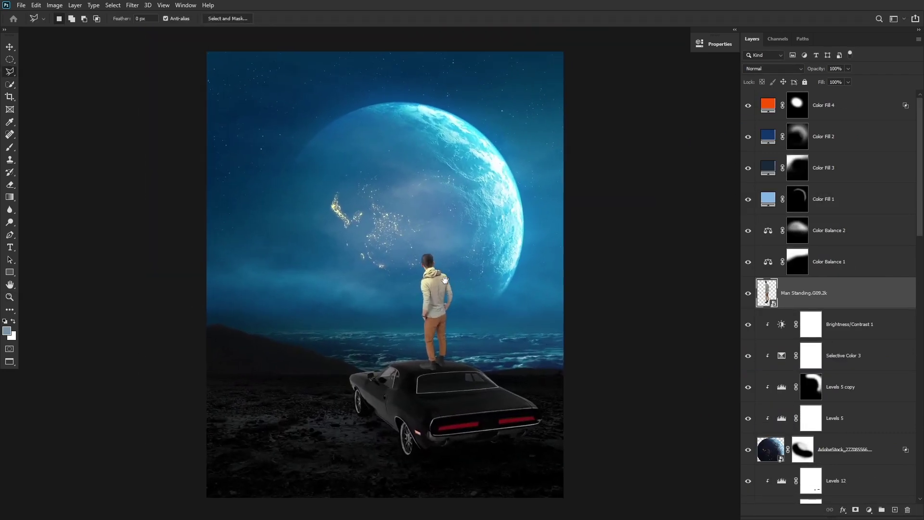
drag(531, 141, 594, 141)
drag(649, 169, 589, 169)
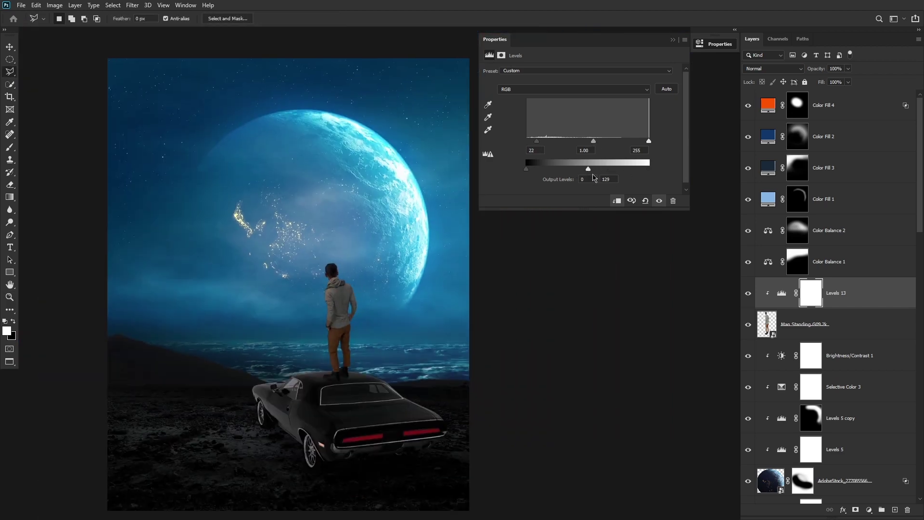
Step: Add a Selective Color adjustment for the man and a Levels adjustment clipped to the car
click(869, 510)
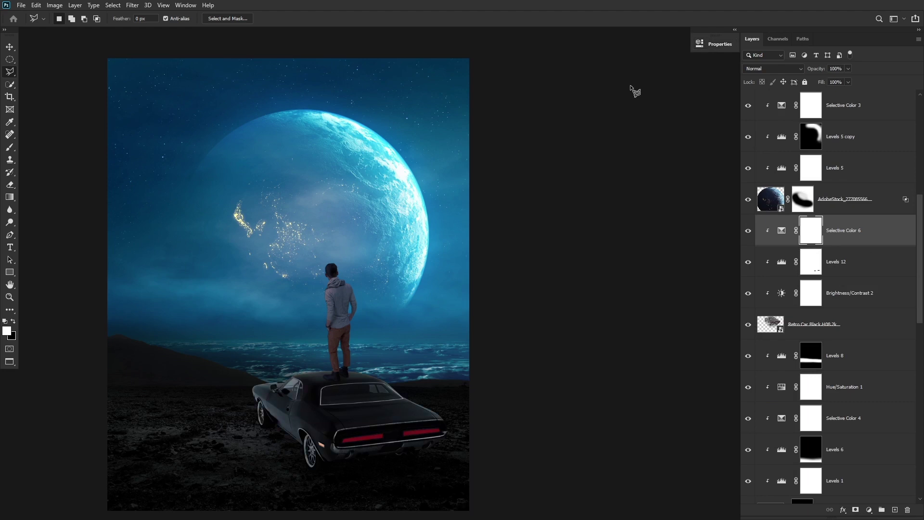
scroll(838, 288, down, 3)
click(848, 196)
click(869, 510)
click(819, 384)
Step: Invert the new Levels mask to black and switch to the Brush tool
key(ctrl+i)
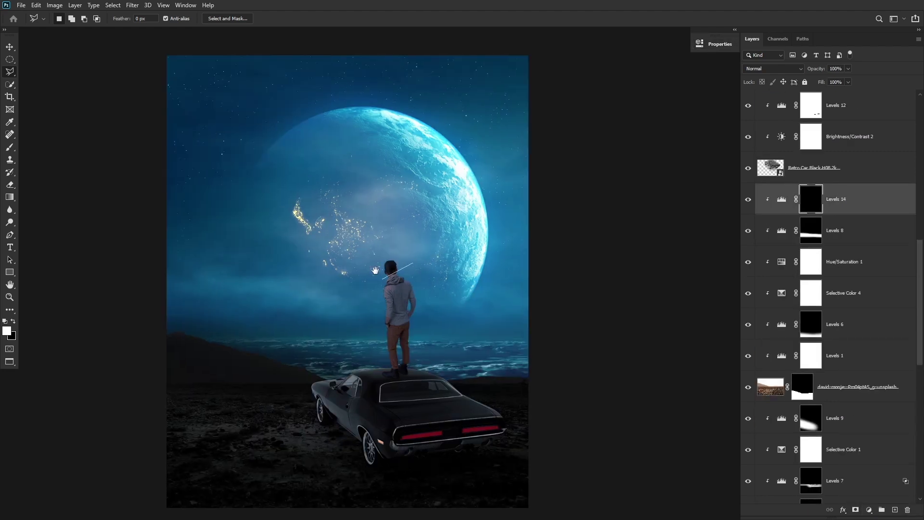
key(b)
scroll(376, 385, up, 3)
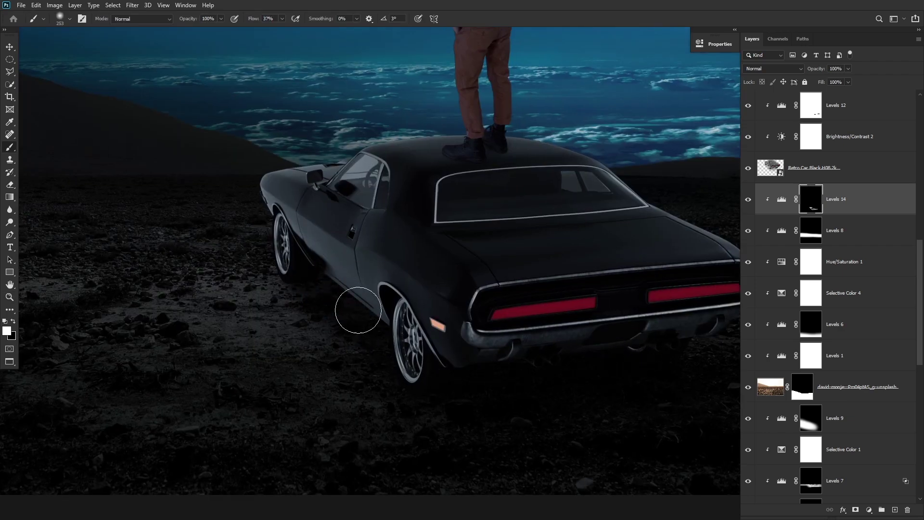
key(ctrl+0)
Step: Paint the Levels 14 contact shadow under the car and duplicate it with Ctrl+J
click(782, 198)
click(716, 48)
scroll(458, 310, up, 5)
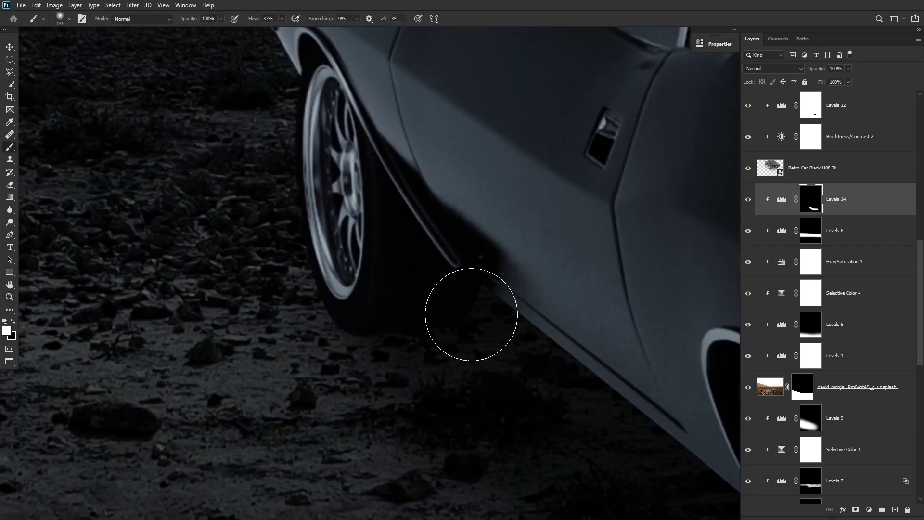
scroll(433, 289, down, 2)
key(ctrl+j)
key(bracketleft)
key(bracketleft)
key(bracketleft)
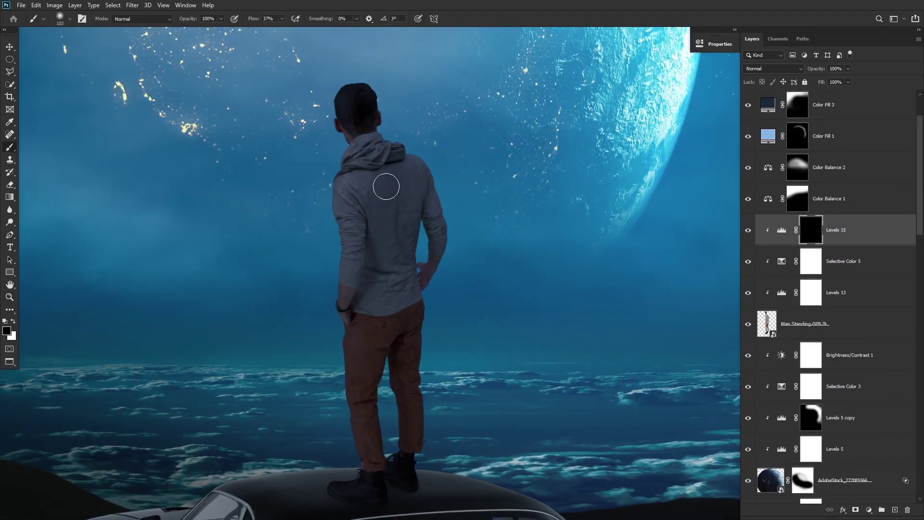
Step: Paint on the Levels 15 mask to darken areas of the man's shirt
mouse_move(383, 185)
mouse_down()
mouse_move(421, 246)
mouse_move(411, 291)
mouse_up()
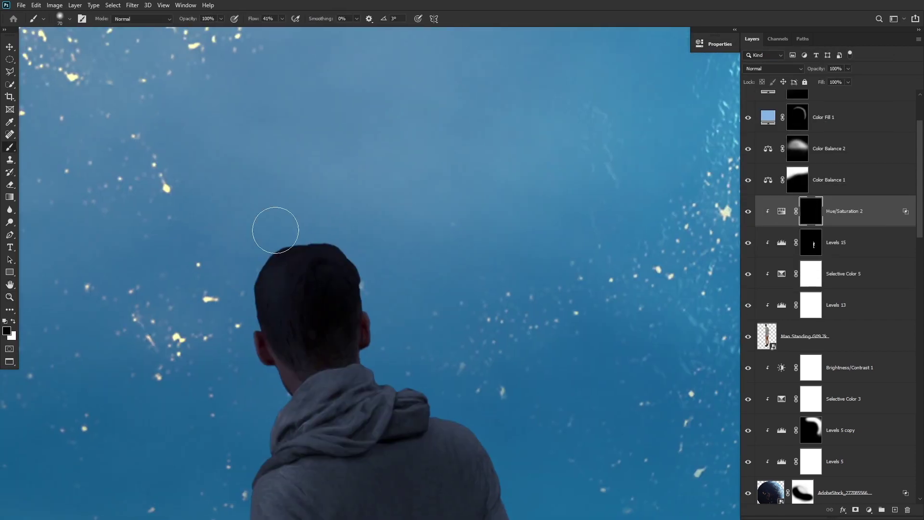
Step: Paint the Hue/Saturation 2 mask to reveal cyan light beside the man's head and body
drag(278, 227, 405, 278)
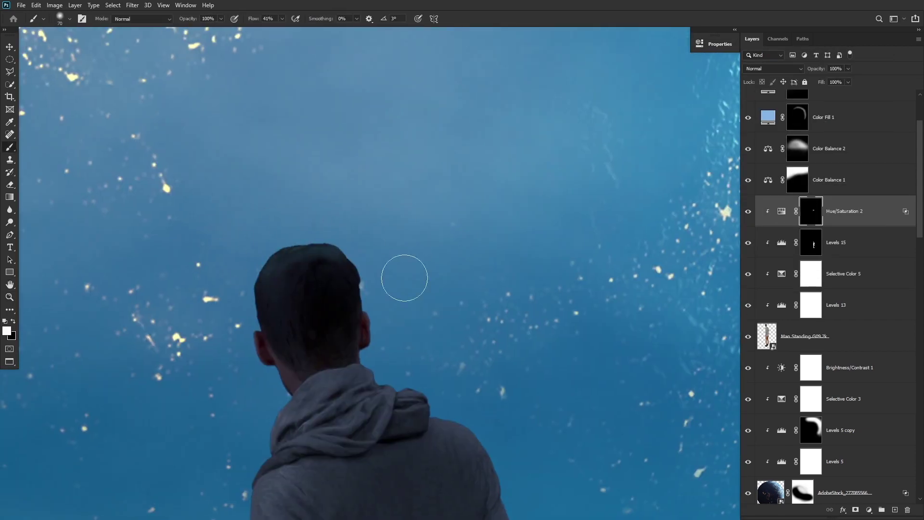
scroll(348, 321, up, 1)
key(x)
scroll(347, 376, up, 1)
scroll(289, 361, up, 1)
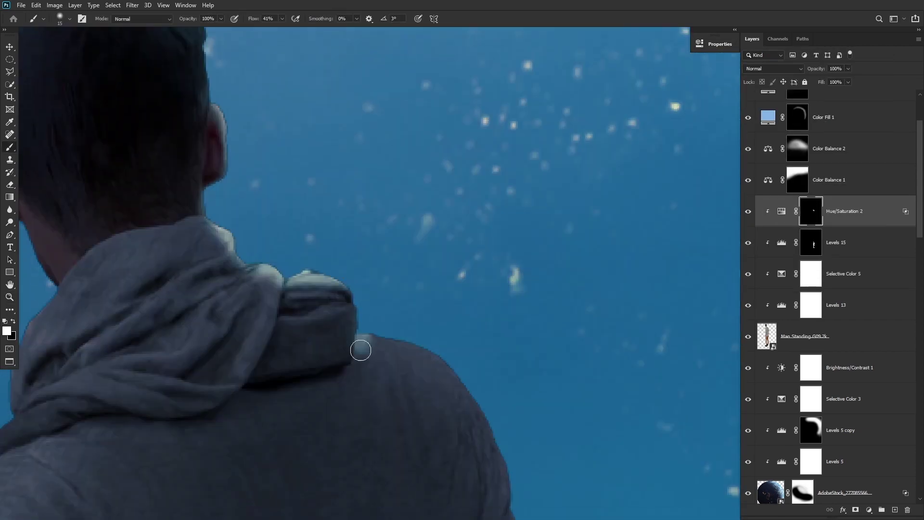
scroll(359, 351, up, 1)
scroll(346, 249, down, 3)
scroll(367, 212, down, 3)
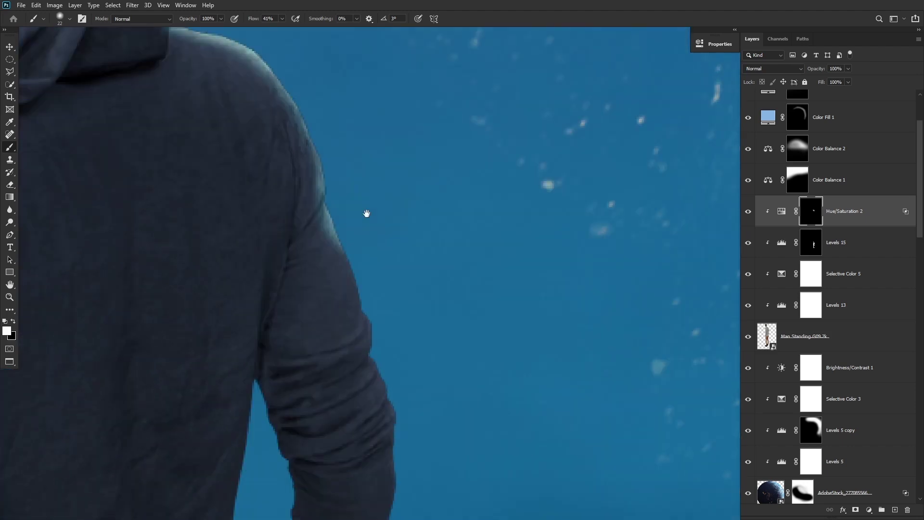
scroll(352, 278, down, 3)
scroll(352, 278, down, 3)
scroll(332, 297, down, 3)
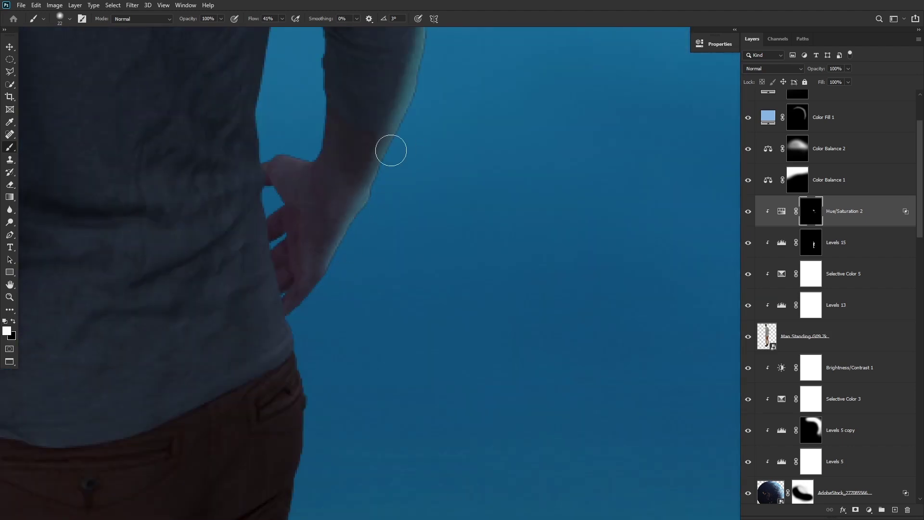
scroll(307, 157, up, 5)
key(x)
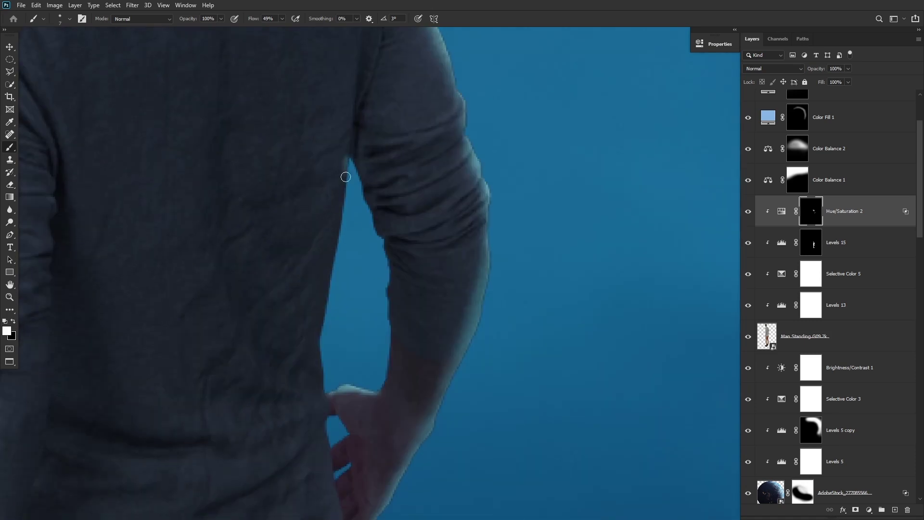
drag(343, 175, 321, 364)
scroll(370, 323, down, 3)
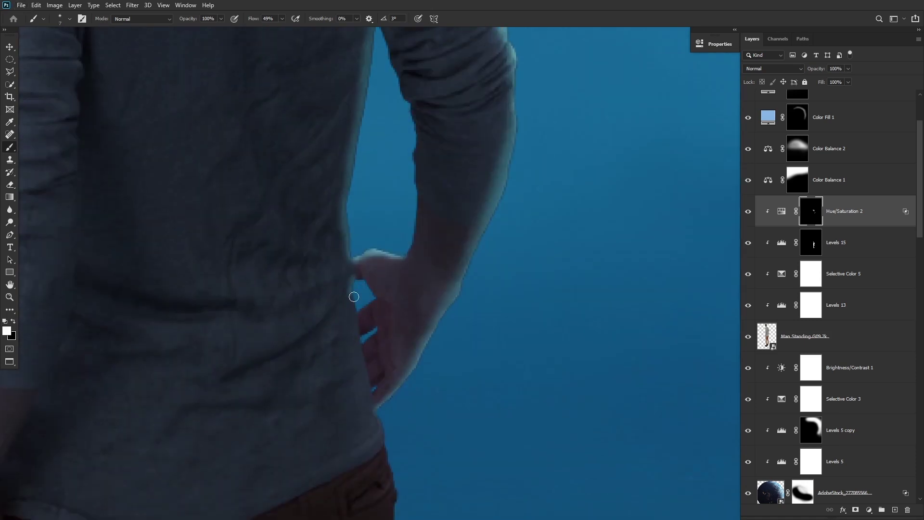
Step: Set the brush to about 8 px with lowered flow for fine rim painting
drag(355, 301, 346, 315)
scroll(358, 347, down, 3)
scroll(353, 326, down, 3)
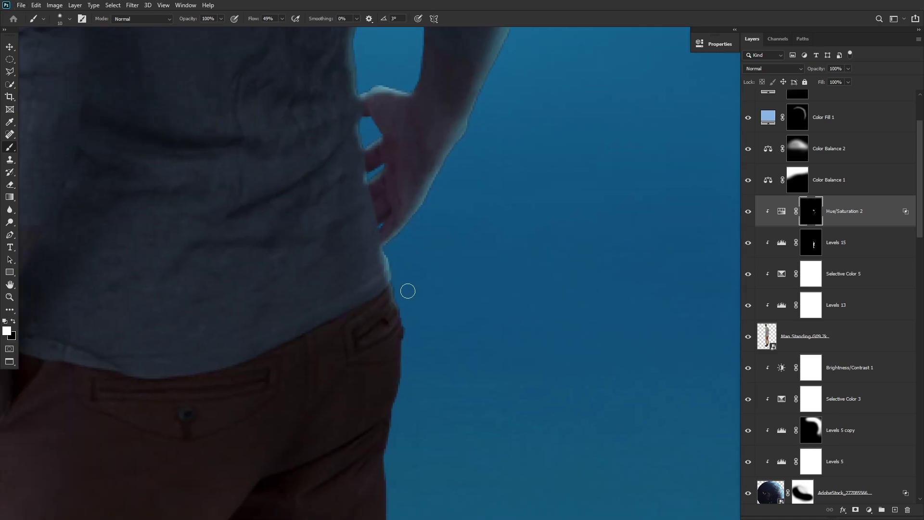
scroll(406, 288, down, 3)
key(bracketright)
key(bracketright)
key(bracketright)
scroll(406, 288, up, 1)
key(shift+2)
key(shift+0)
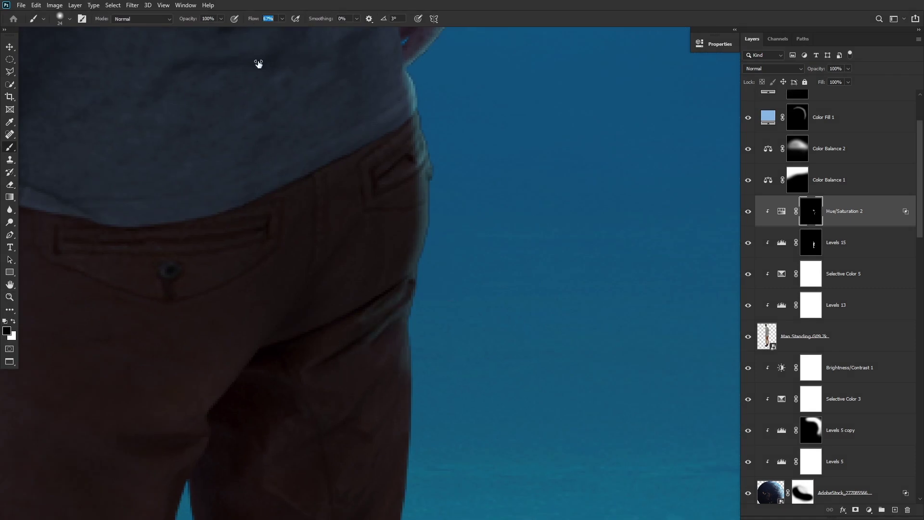
scroll(258, 64, down, 2)
key(shift+5)
key(shift+8)
scroll(354, 340, down, 3)
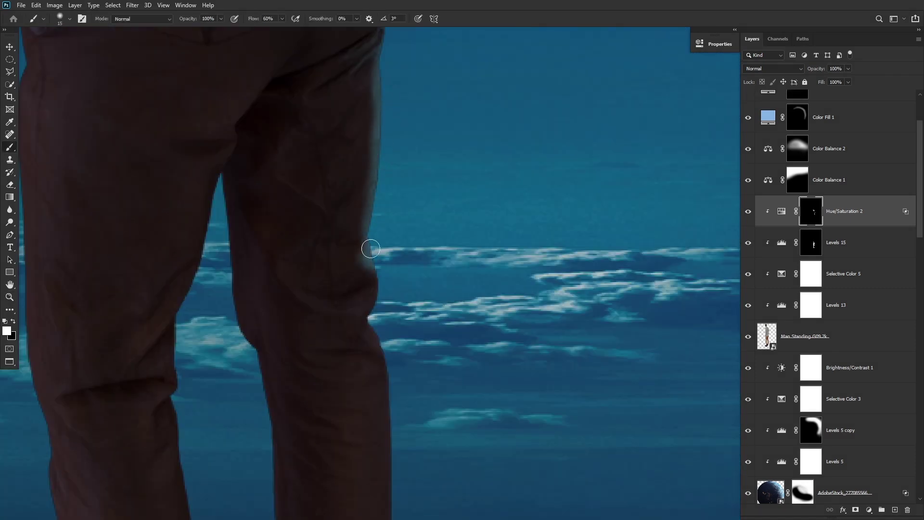
Step: Rotate the view along the leg, reset it, and set the brush to 15% flow, about 7 px
drag(393, 396, 268, 265)
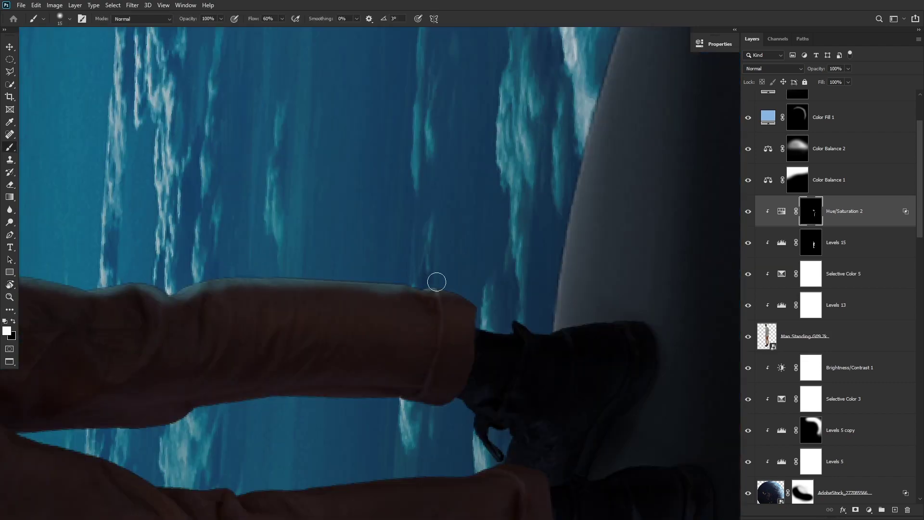
key(r)
scroll(470, 343, down, 2)
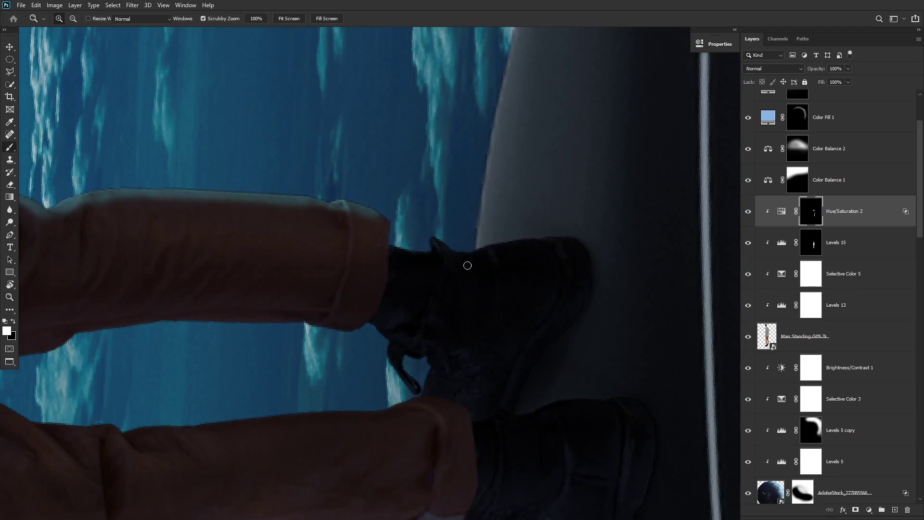
key(Escape)
key(ctrl+0)
scroll(366, 178, up, 5)
key(b)
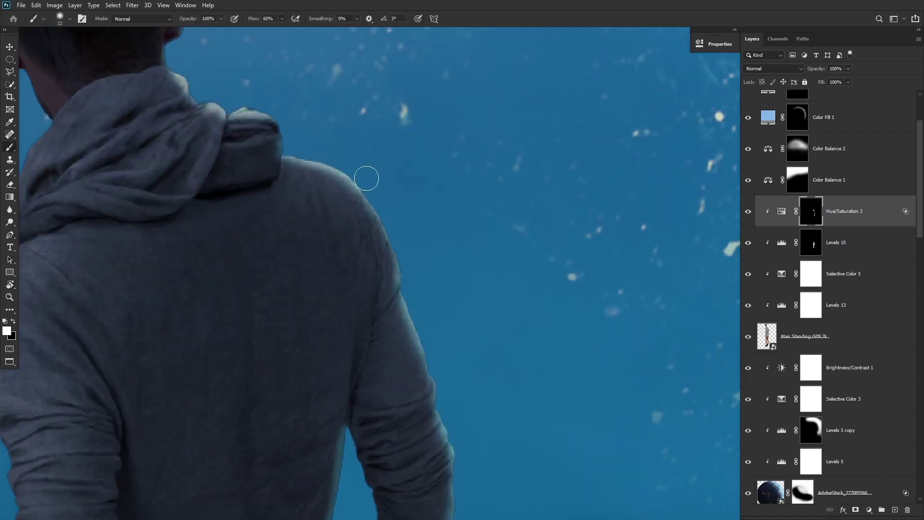
scroll(350, 206, down, 2)
scroll(407, 228, up, 2)
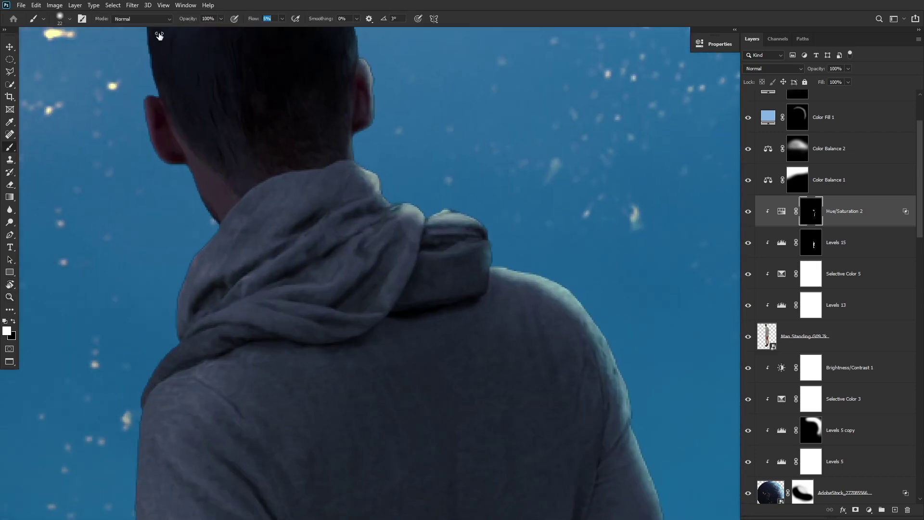
scroll(407, 227, up, 1)
key(shift+1)
key(shift+5)
mouse_move(407, 227)
mouse_down()
mouse_move(374, 233)
mouse_move(410, 297)
mouse_up()
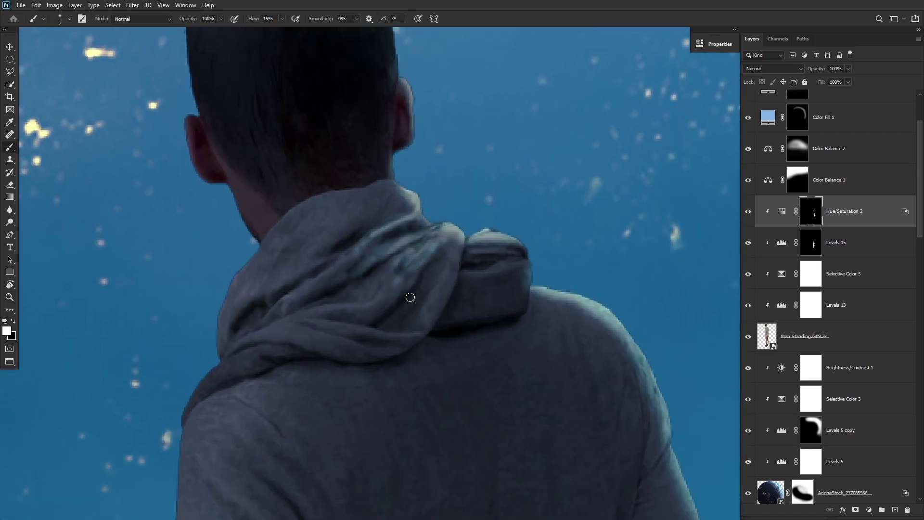
Step: Paint white on the mask with a smaller brush to brighten the tip of the man's ear
key(x)
scroll(455, 236, down, 2)
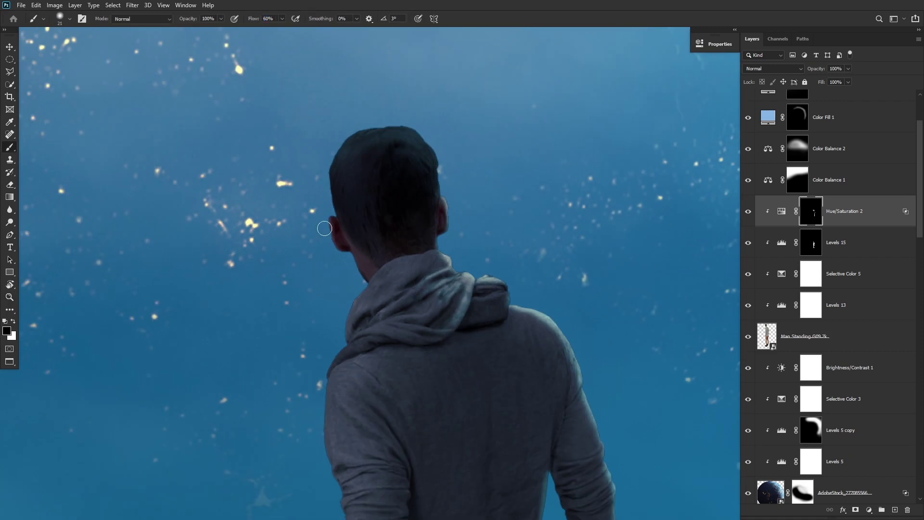
scroll(325, 229, up, 3)
key(x)
key(bracketleft)
key(bracketleft)
click(330, 222)
Step: Paint cyan rim light along the hood, sleeve and inner arm edges
mouse_move(423, 382)
mouse_down()
mouse_move(239, 270)
mouse_move(396, 223)
mouse_move(482, 176)
mouse_up()
mouse_move(348, 207)
mouse_down()
mouse_move(681, 211)
mouse_move(464, 200)
mouse_move(397, 290)
mouse_up()
mouse_move(371, 243)
mouse_down()
mouse_move(526, 188)
mouse_move(479, 226)
mouse_move(246, 237)
mouse_move(582, 161)
mouse_up()
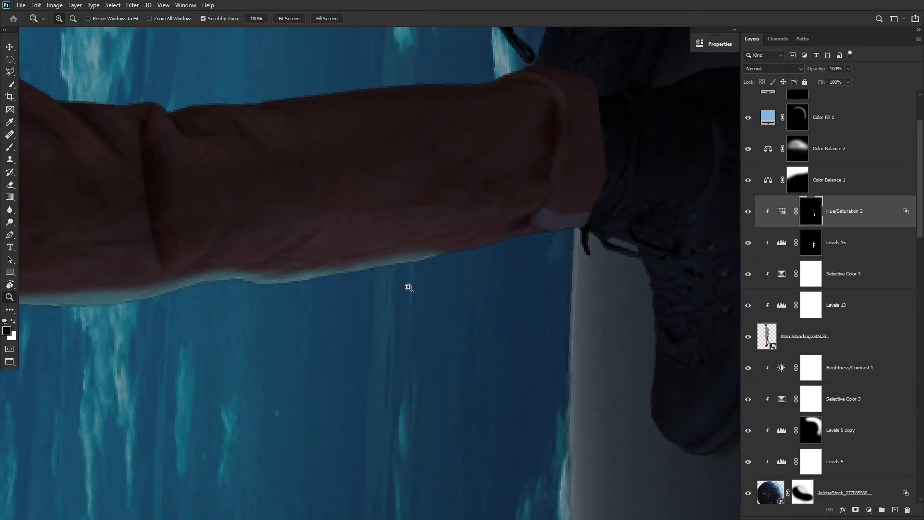
mouse_move(378, 270)
mouse_down()
mouse_move(555, 235)
mouse_move(465, 244)
mouse_up()
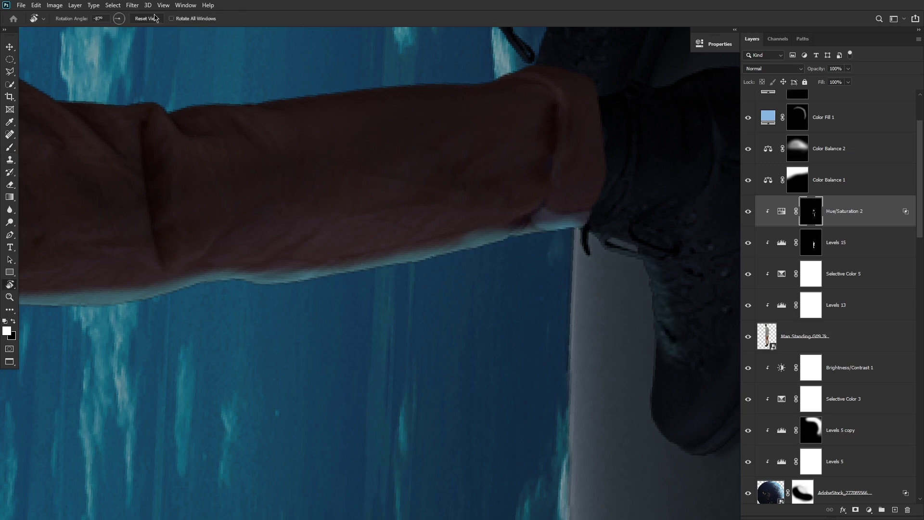
drag(338, 267, 317, 267)
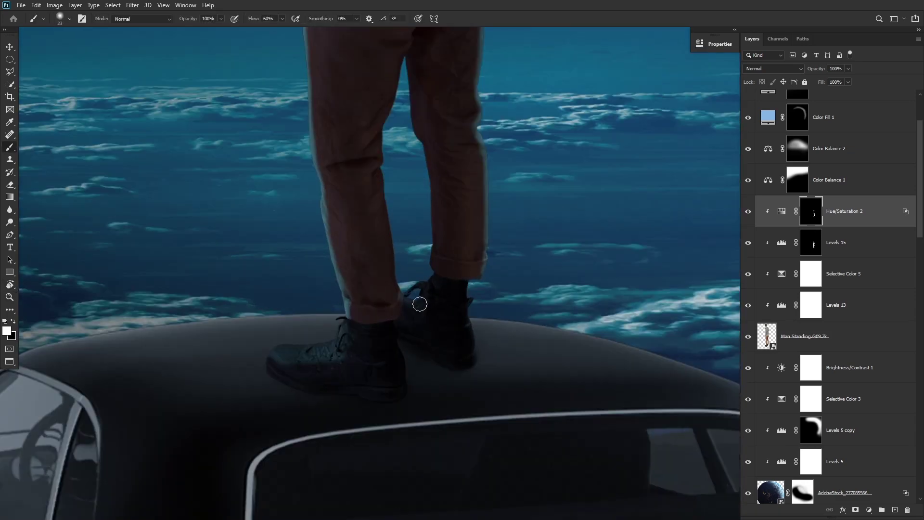
drag(421, 291, 403, 326)
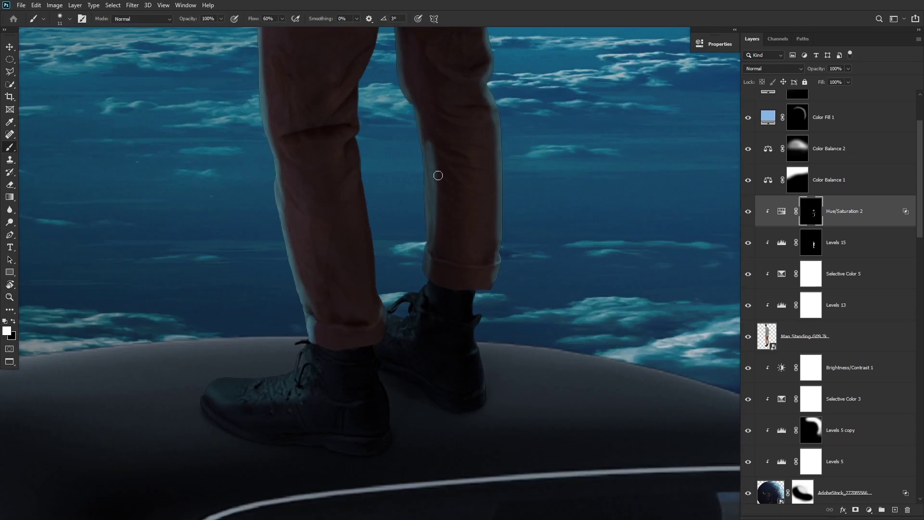
key(x)
drag(361, 90, 388, 263)
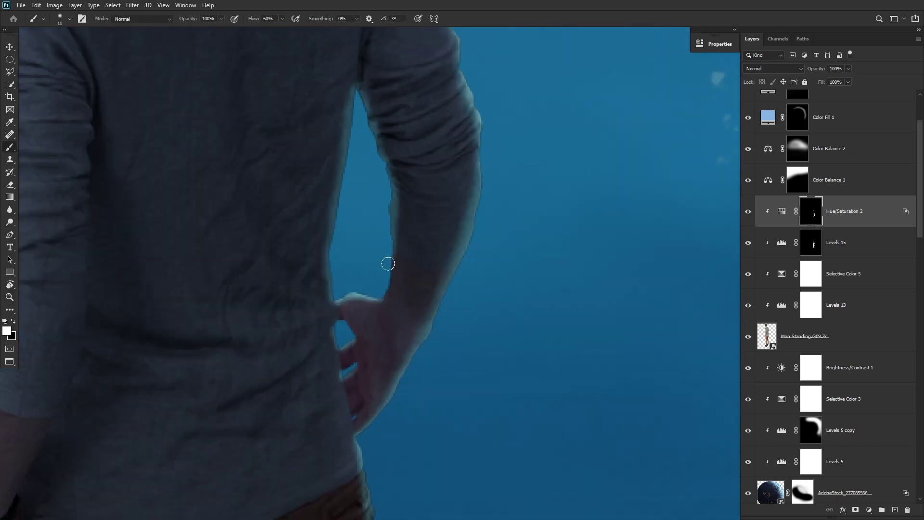
Step: Review the Hue/Saturation 2 settings and paint shading near the man's shoe
scroll(423, 243, down, 5)
scroll(423, 244, down, 2)
double_click(782, 212)
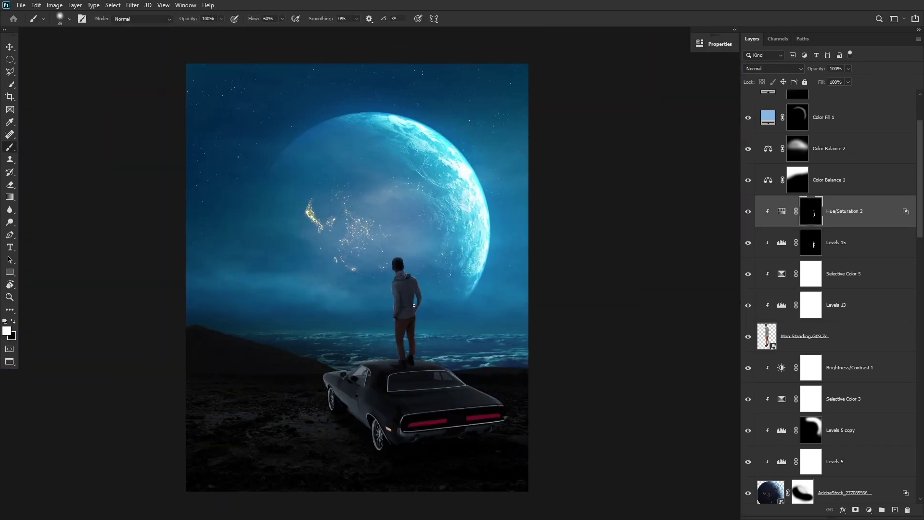
key(b)
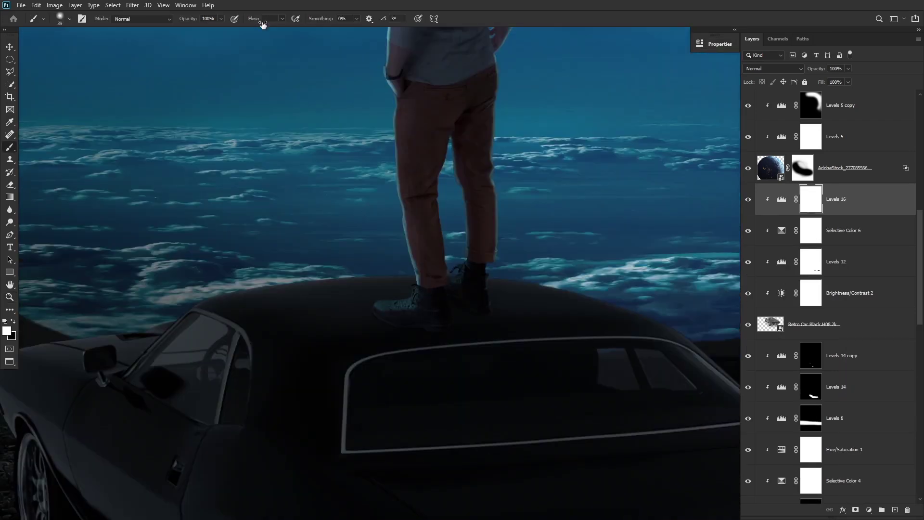
drag(374, 271, 448, 285)
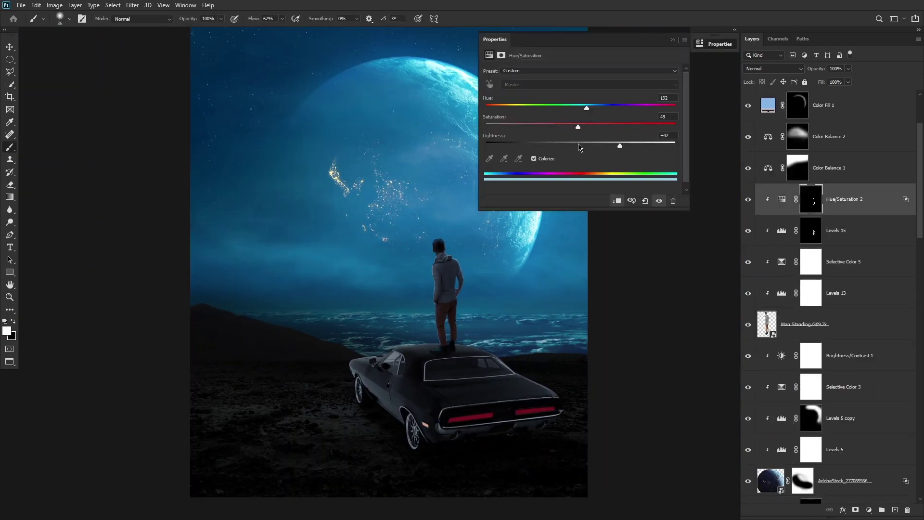
click(711, 52)
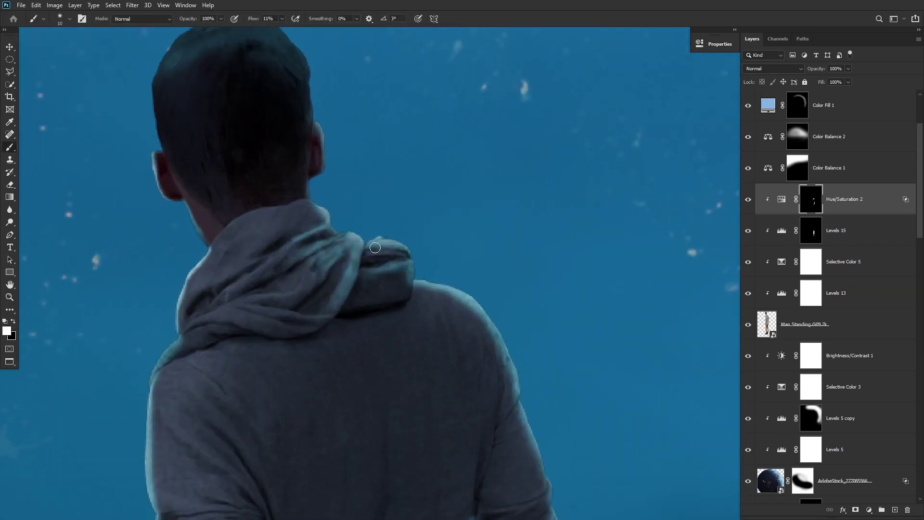
Step: Paint black on the mask to darken the light band at the man's elbow and sleeve
key(x)
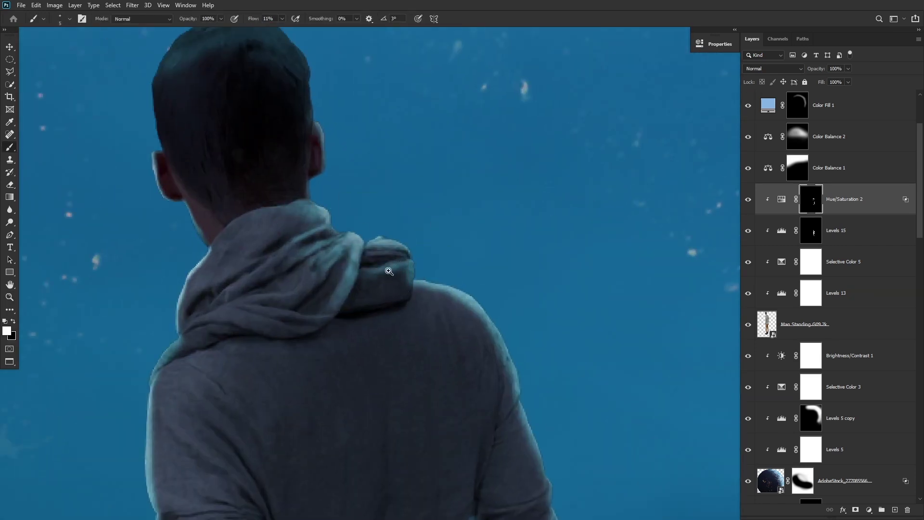
scroll(389, 271, down, 1)
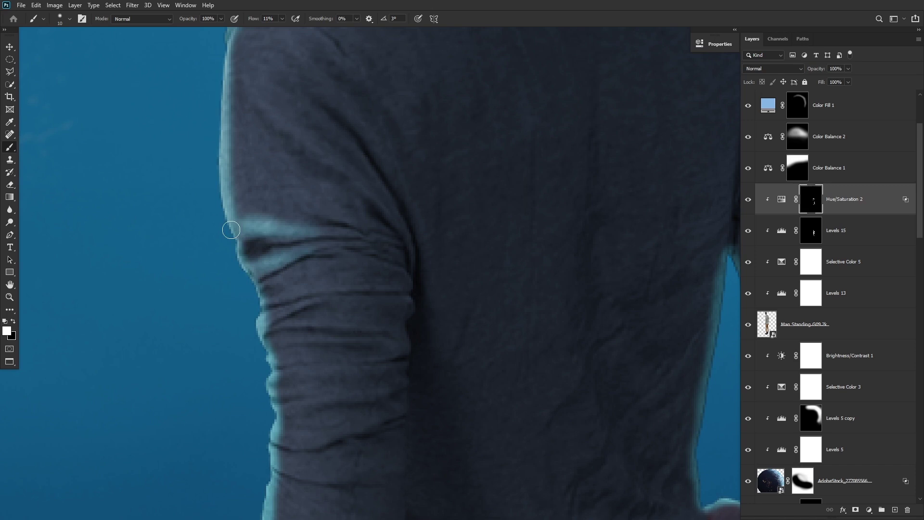
drag(231, 230, 277, 225)
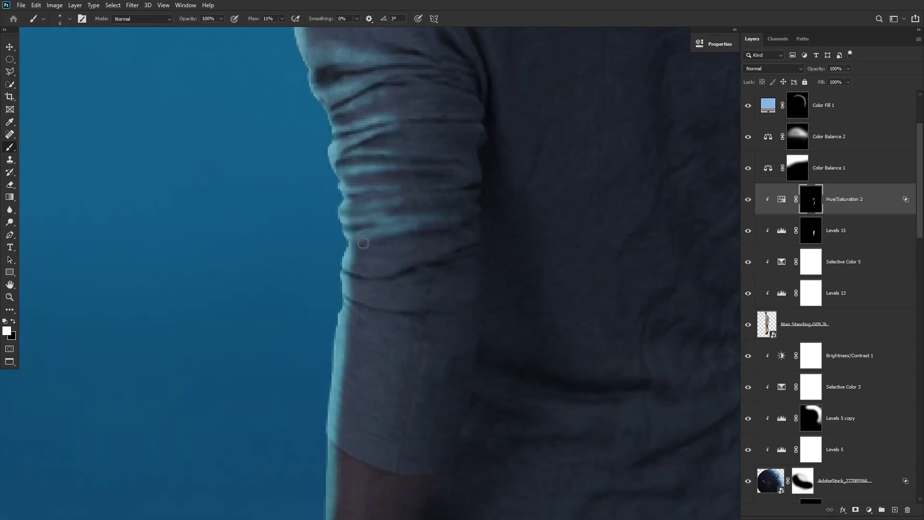
alt+right_click(346, 282)
key(ctrl+minus)
key(x)
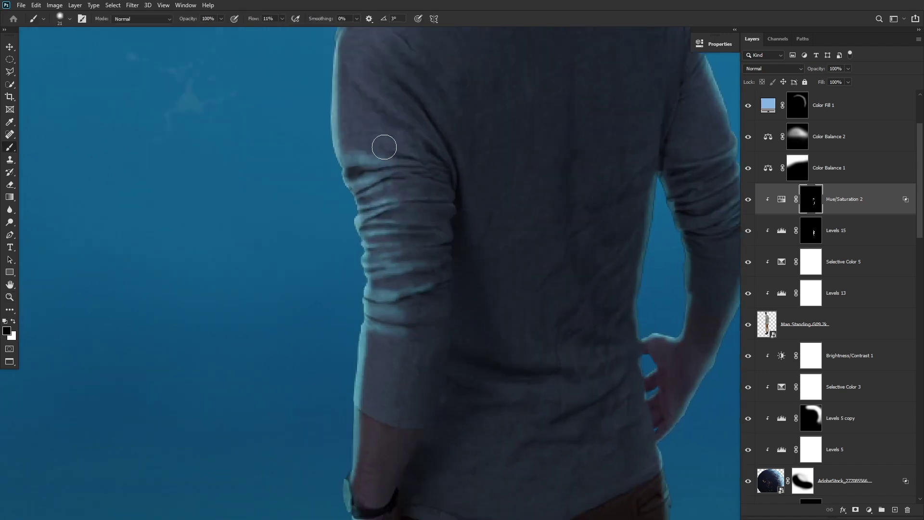
scroll(473, 309, down, 5)
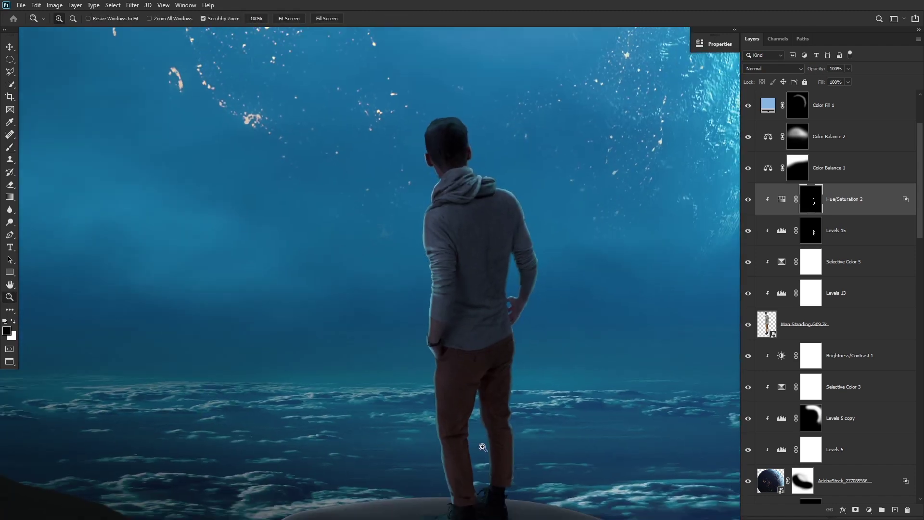
scroll(516, 251, up, 5)
scroll(487, 225, down, 5)
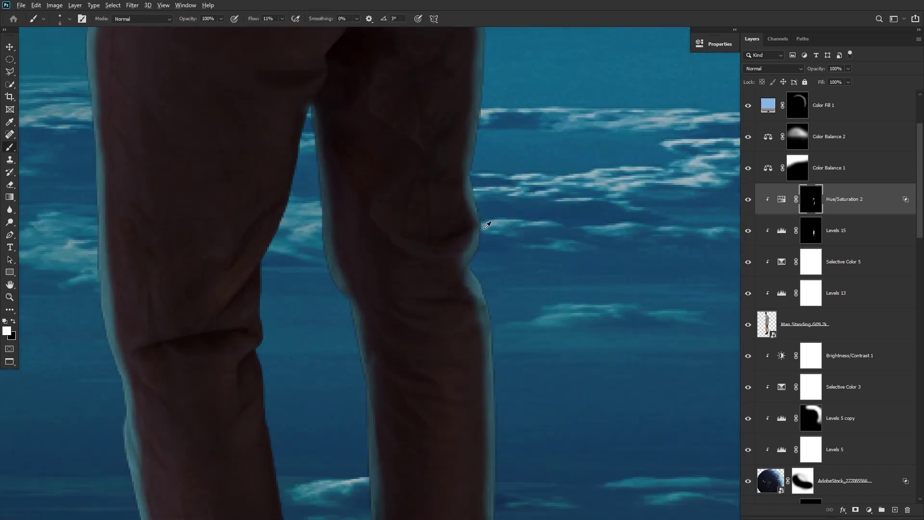
scroll(507, 261, down, 5)
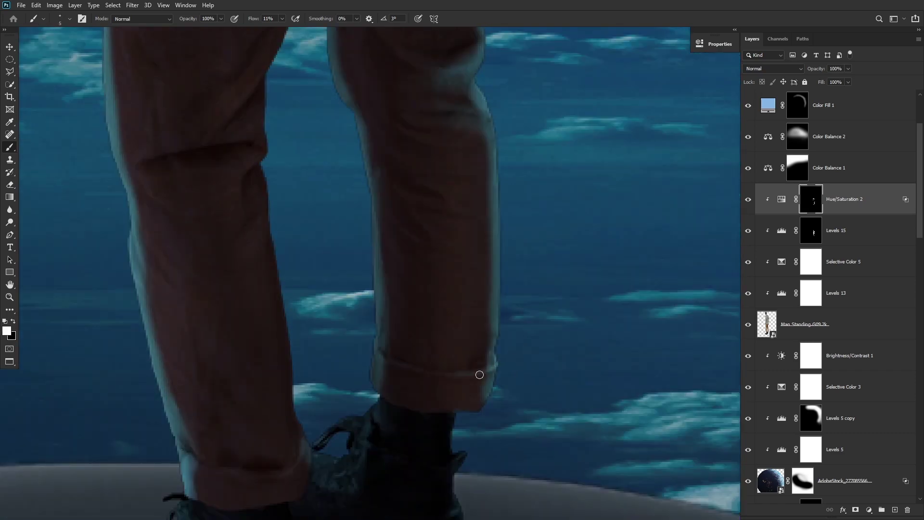
scroll(506, 402, up, 10)
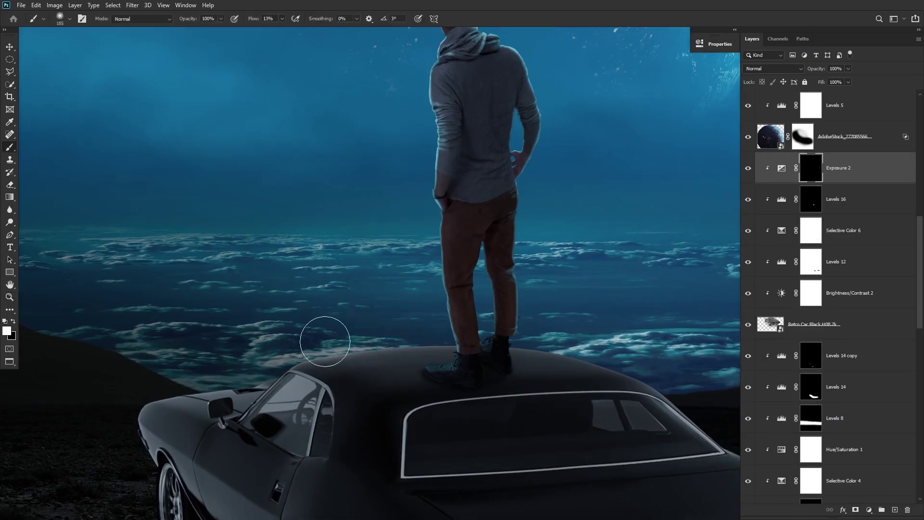
Step: Move Exposure 2 above Hue/Saturation 2 copy and paint highlights on the roof edge and hood
drag(322, 341, 247, 345)
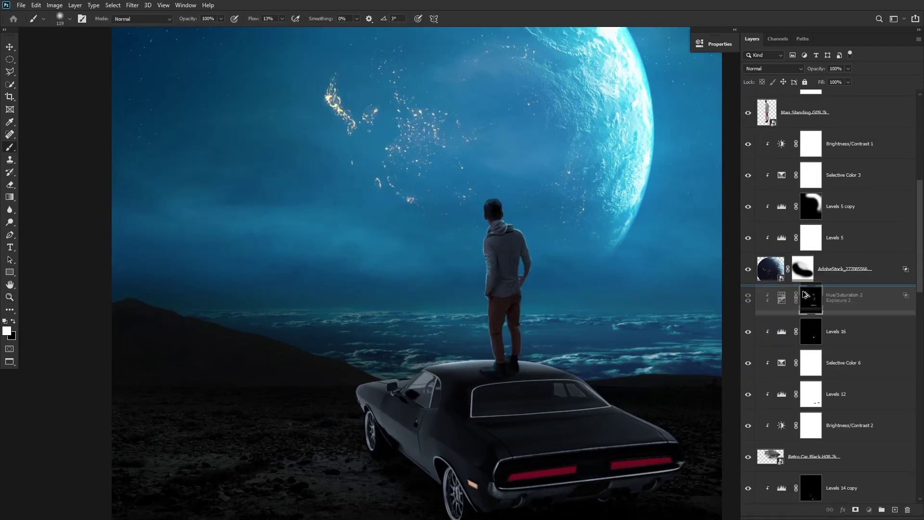
drag(787, 341, 786, 289)
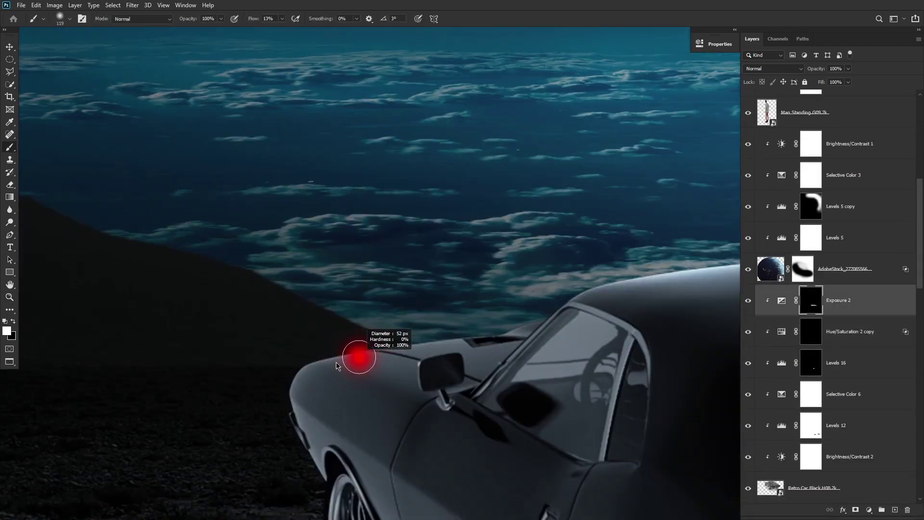
drag(382, 351, 433, 337)
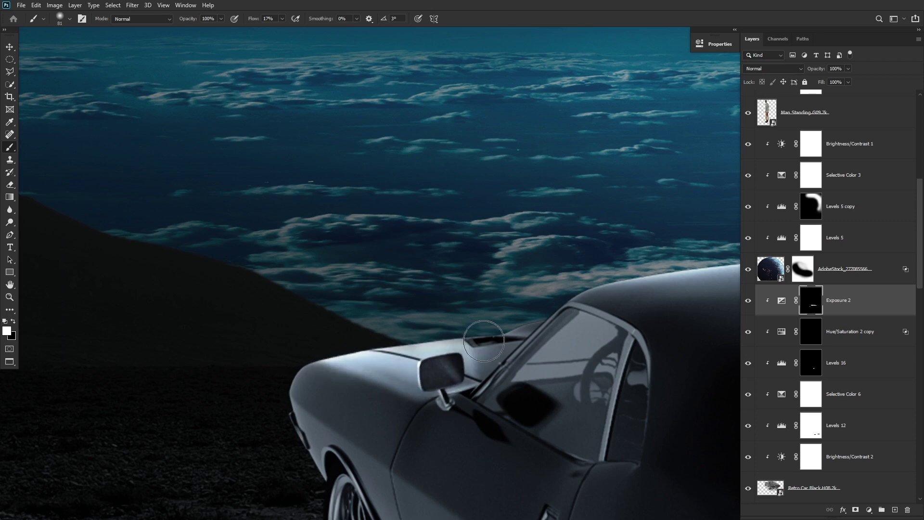
Step: Paint black over the side mirror in the Exposure 2 mask to keep it dark
key(ctrl+plus)
key(z)
click(412, 317)
key(b)
key(x)
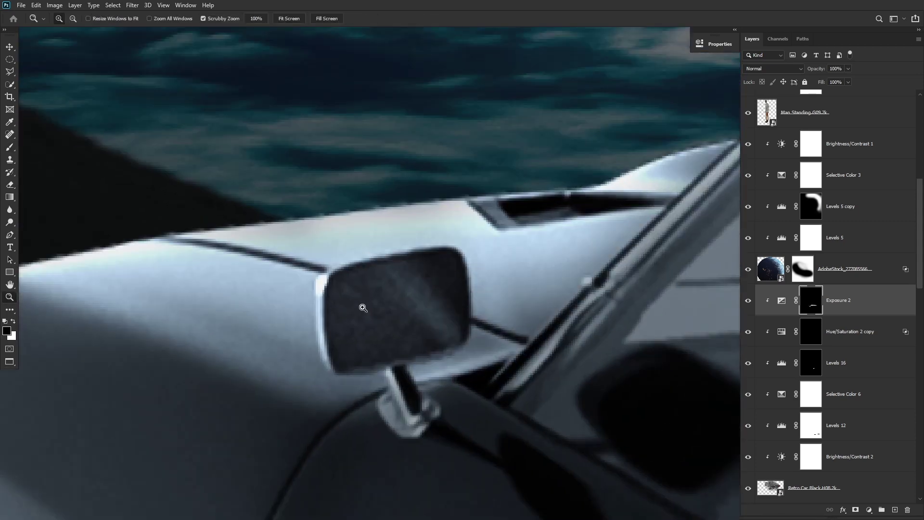
mouse_move(361, 305)
mouse_down()
mouse_move(363, 270)
mouse_move(445, 344)
mouse_up()
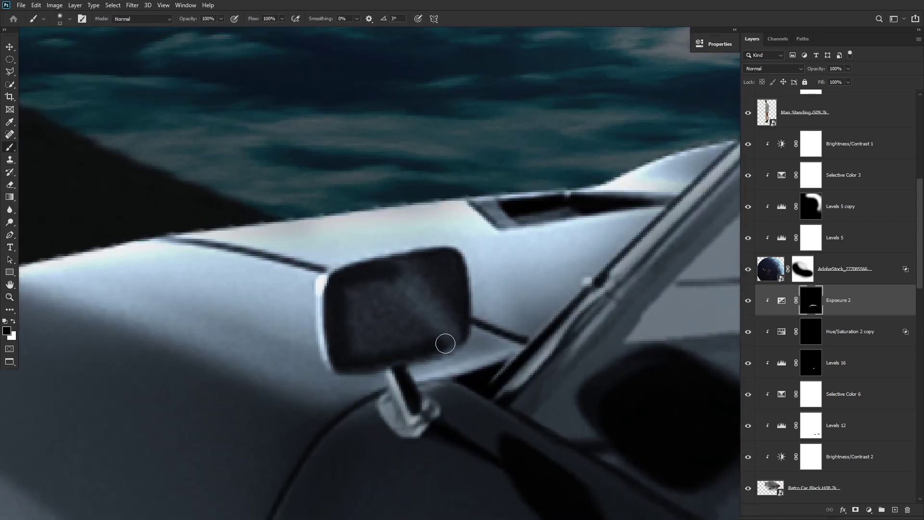
alt+click(811, 310)
mouse_move(358, 341)
mouse_down()
mouse_move(392, 299)
mouse_move(514, 326)
mouse_up()
key(z)
key(ctrl+minus)
key(ctrl+minus)
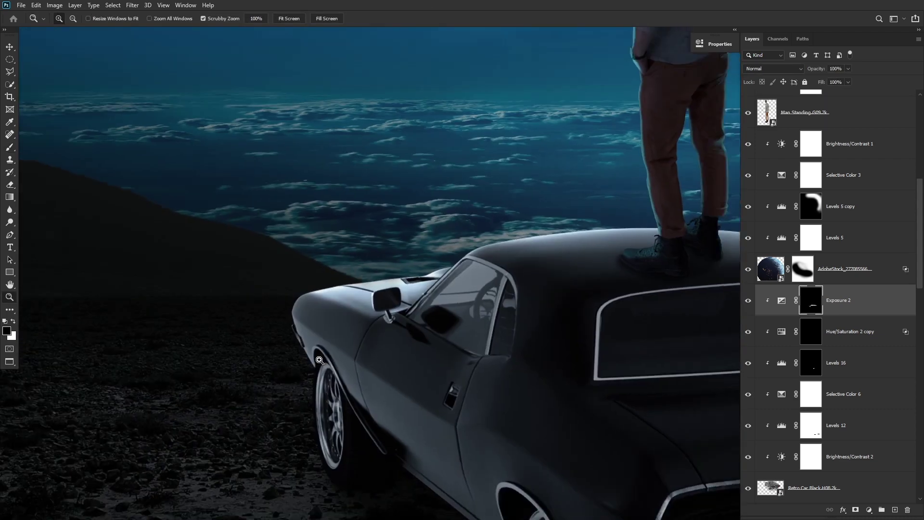
key(ctrl+0)
Step: With a smaller white brush at slightly higher flow, paint soft highlights across the trunk
key(b)
key(ctrl+plus)
key(x)
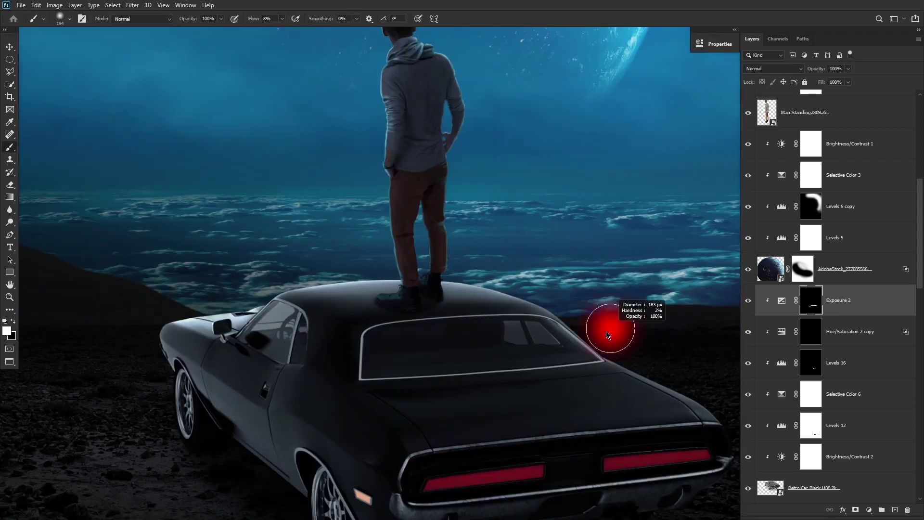
drag(426, 125, 298, 36)
key(shift+1)
key(shift+8)
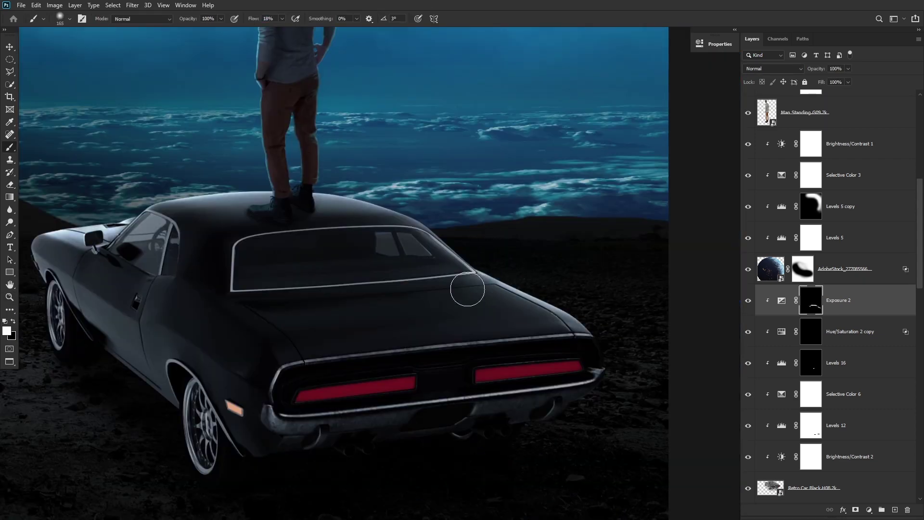
drag(468, 289, 427, 280)
drag(252, 19, 256, 19)
mouse_move(511, 294)
mouse_down()
mouse_move(425, 321)
mouse_move(427, 300)
mouse_up()
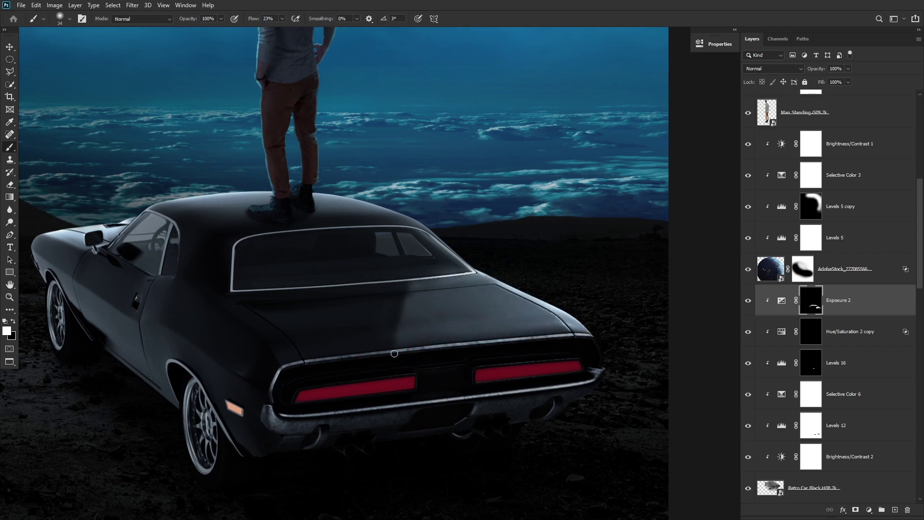
scroll(394, 354, down, 5)
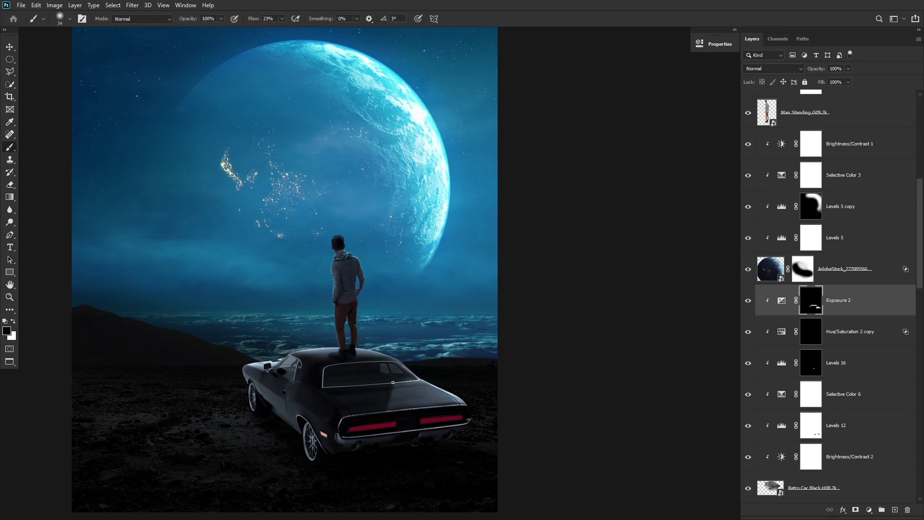
scroll(393, 382, up, 3)
scroll(391, 368, up, 2)
scroll(417, 322, down, 5)
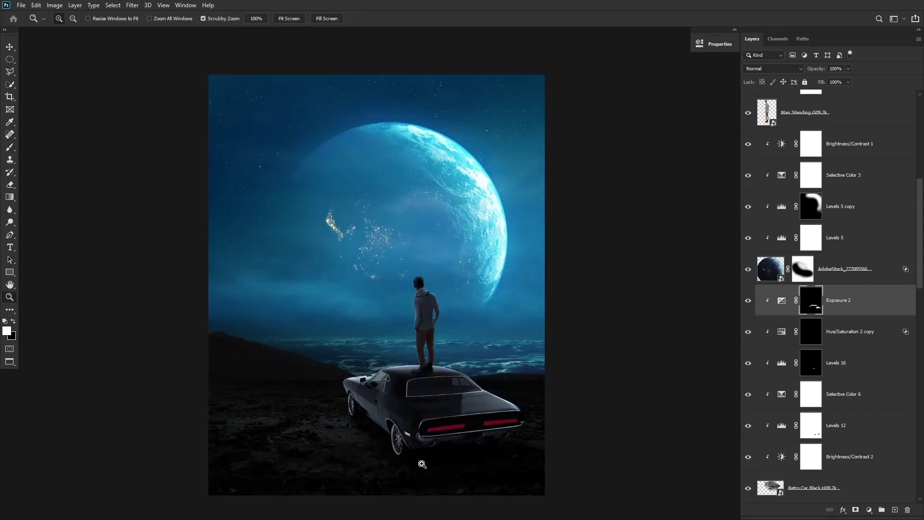
scroll(423, 465, up, 5)
key(x)
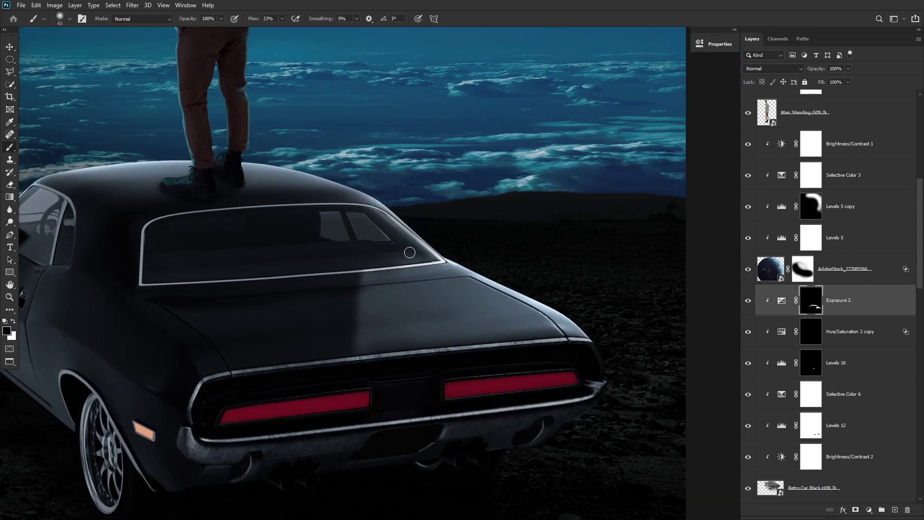
scroll(423, 269, down, 5)
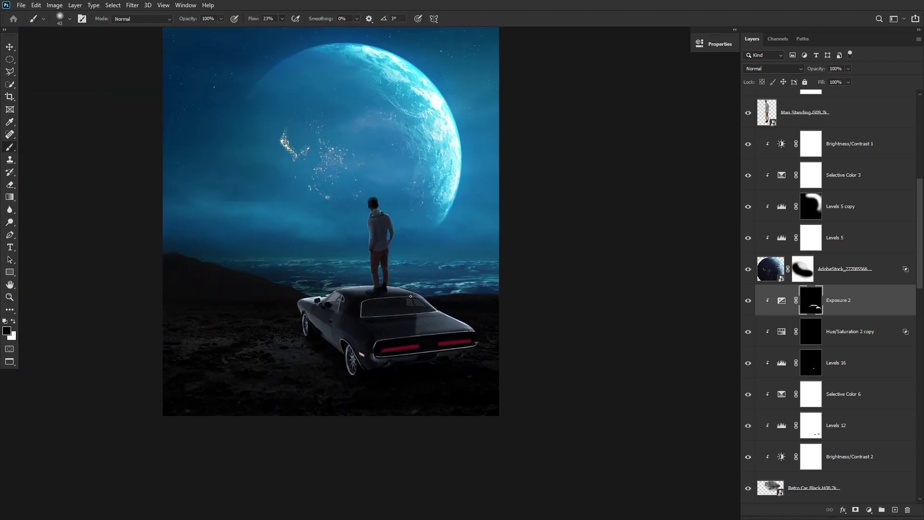
Step: Paint the Levels 17 mask to darken the car's lower body, door, fender and rear wheel area
double_click(812, 326)
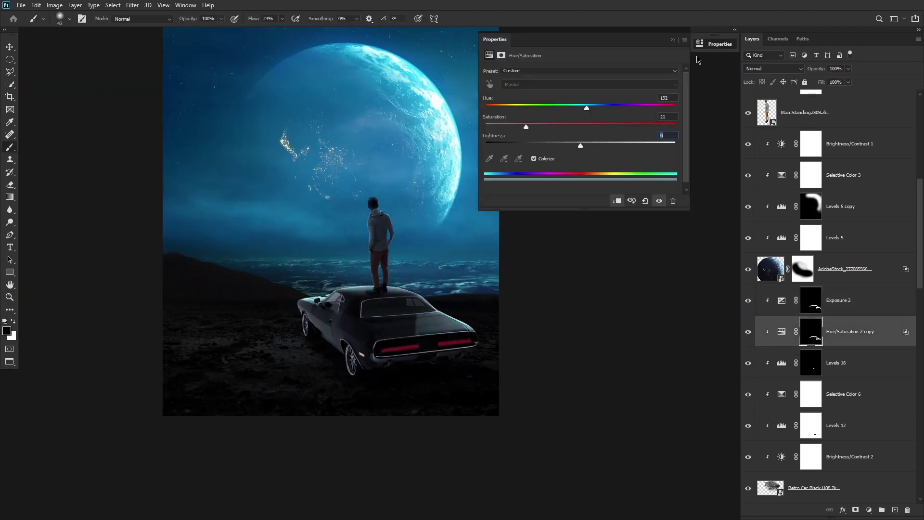
click(712, 44)
scroll(498, 293, up, 5)
key(x)
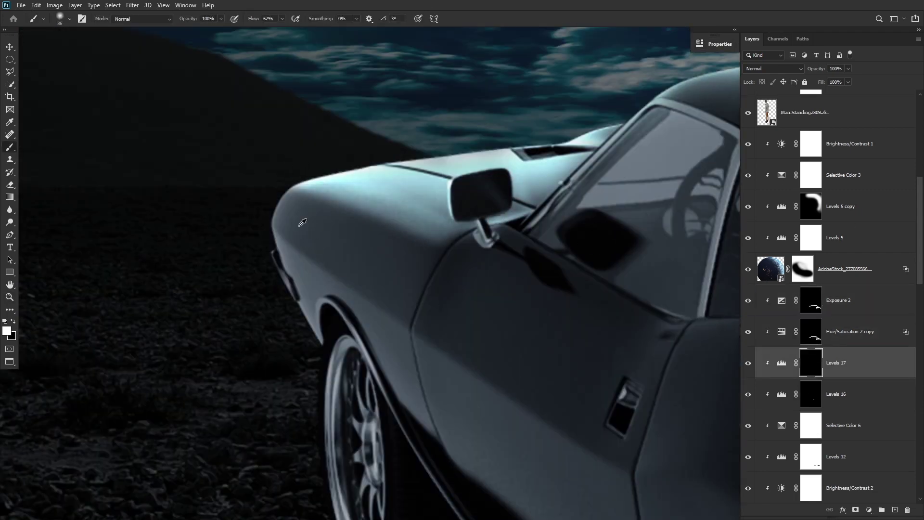
mouse_move(240, 217)
mouse_down()
mouse_move(368, 231)
mouse_move(208, 312)
mouse_up()
mouse_move(377, 247)
mouse_down()
mouse_move(423, 252)
mouse_move(487, 336)
mouse_move(515, 435)
mouse_up()
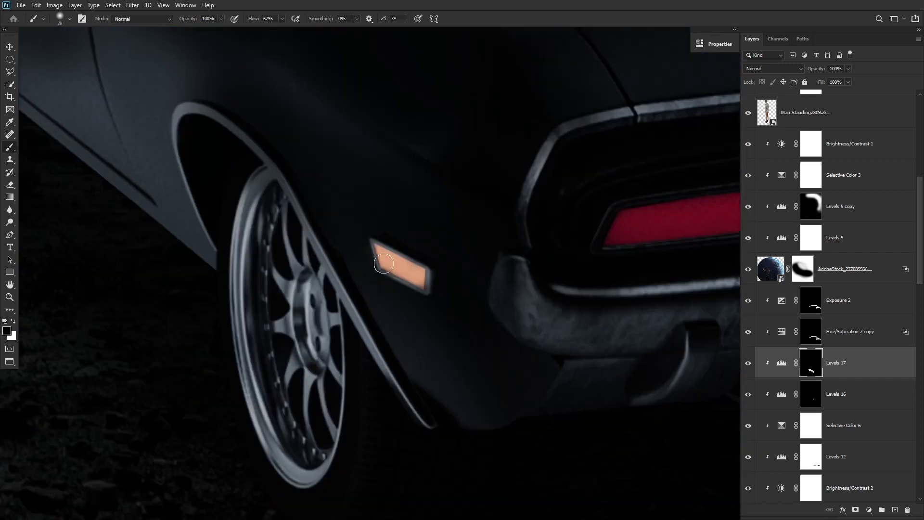
drag(440, 384, 267, 448)
key(ctrl+minus)
key(ctrl+minus)
drag(279, 244, 329, 317)
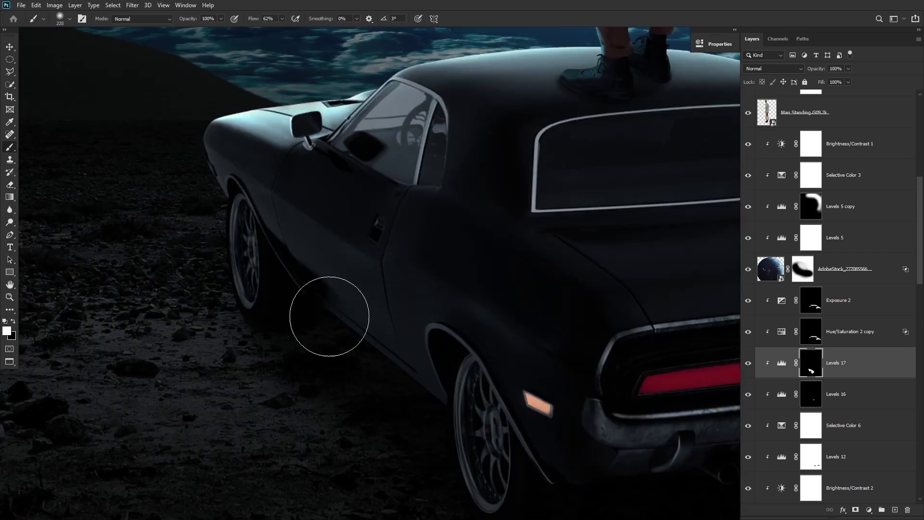
Step: On the Exposure 2 mask, paint a low-flow highlight at the mirror base and door edge below it
key(alt+bracketright)
key(alt+bracketright)
key(bracketleft)
key(bracketleft)
key(bracketleft)
key(shift+1)
key(shift+1)
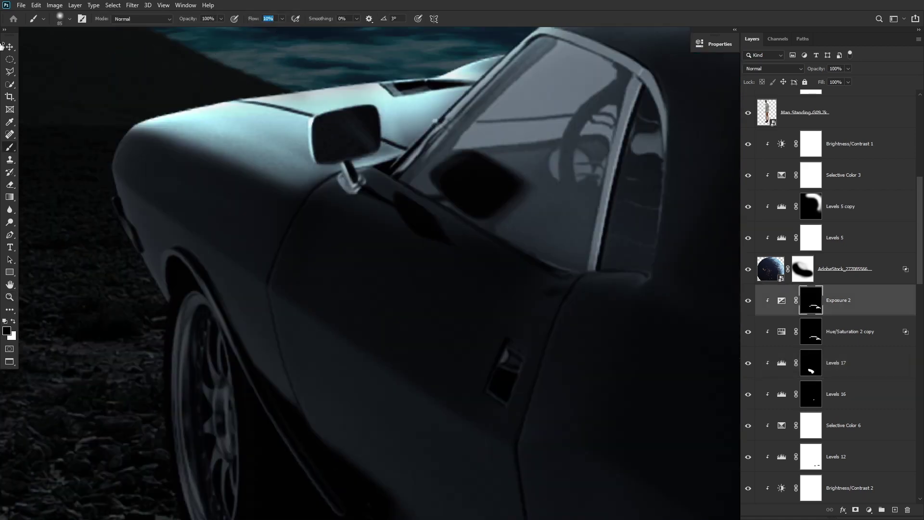
scroll(330, 151, up, 5)
drag(363, 164, 265, 200)
key(bracketright)
key(bracketright)
drag(410, 241, 268, 197)
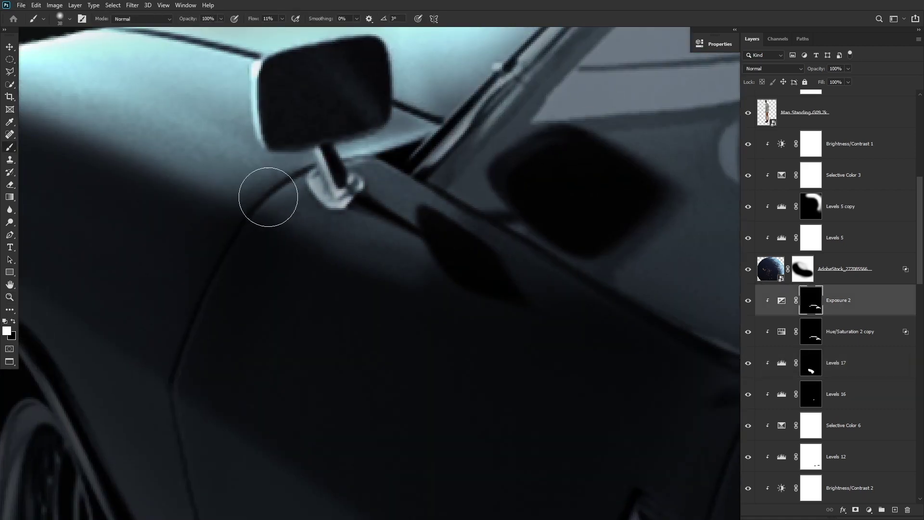
drag(812, 332, 810, 309)
key(Return)
key(ctrl+0)
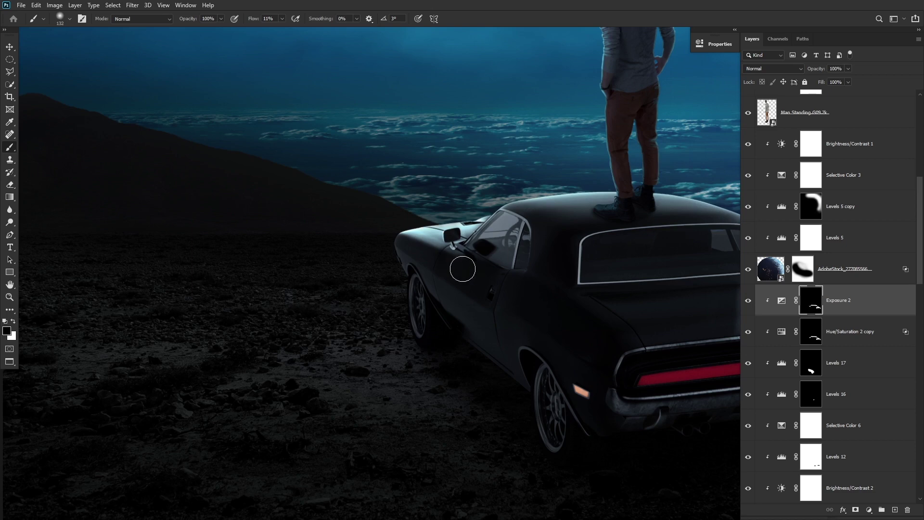
Step: Switch between the Levels 17 and Exposure 2 masks, shrinking the brush and swapping colours for fender touch-ups
key(alt+bracketleft)
key(alt+bracketleft)
scroll(414, 294, up, 5)
key(bracketleft)
key(bracketleft)
key(bracketleft)
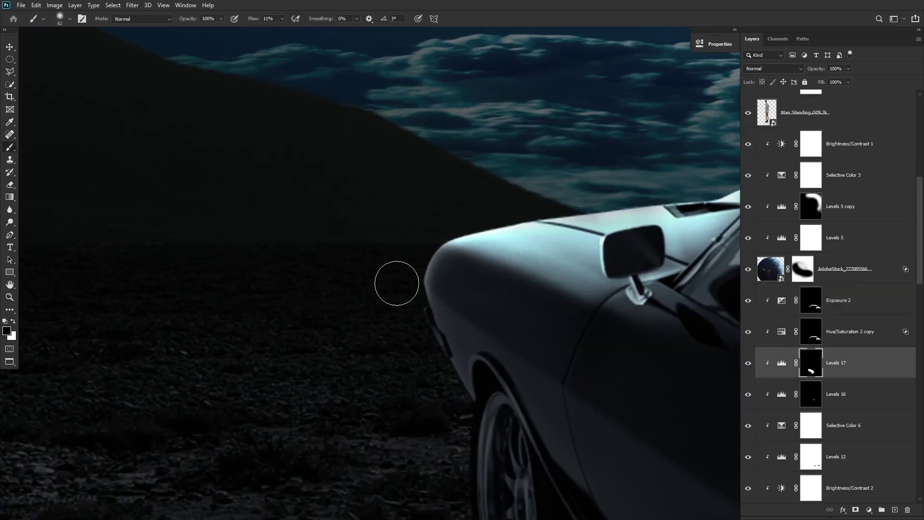
key(alt+bracketright)
key(alt+bracketright)
scroll(407, 258, up, 3)
key(x)
scroll(413, 250, up, 2)
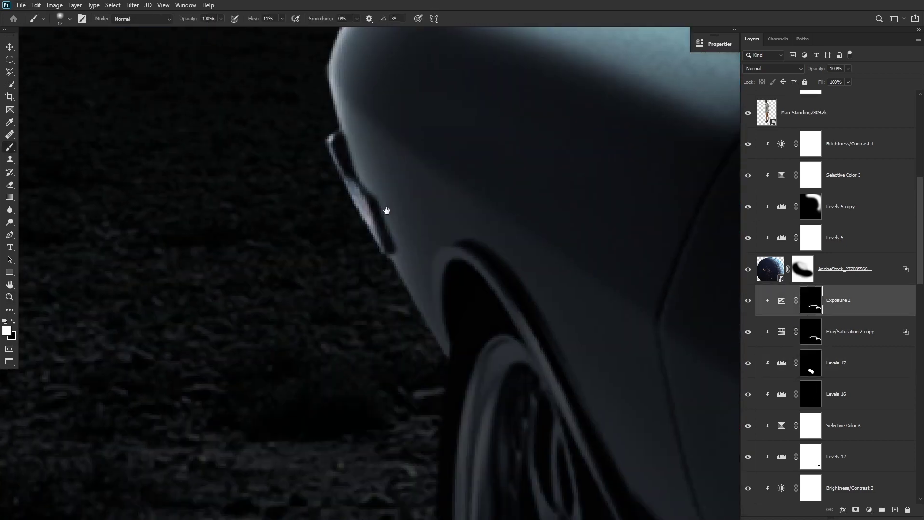
scroll(386, 209, up, 1)
key(bracketleft)
key(bracketleft)
key(bracketleft)
key(x)
key(bracketleft)
key(bracketleft)
key(bracketleft)
key(ctrl+0)
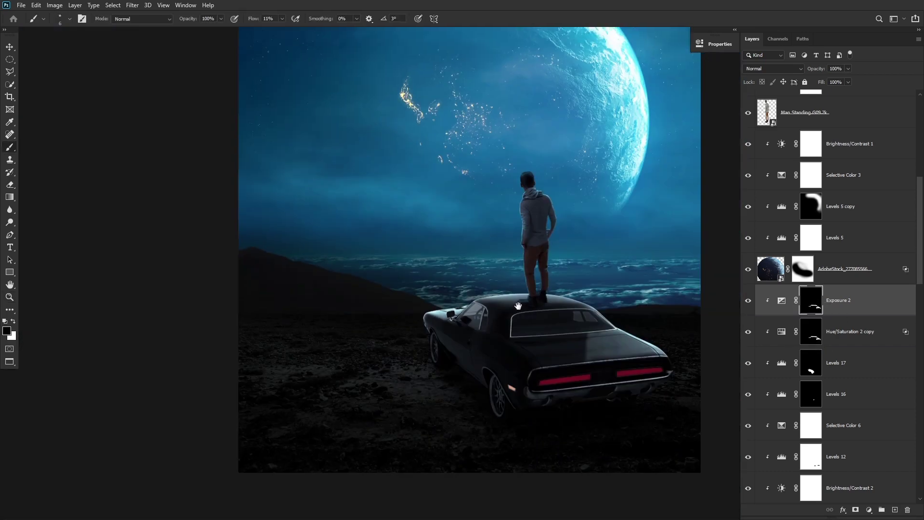
scroll(481, 302, up, 1)
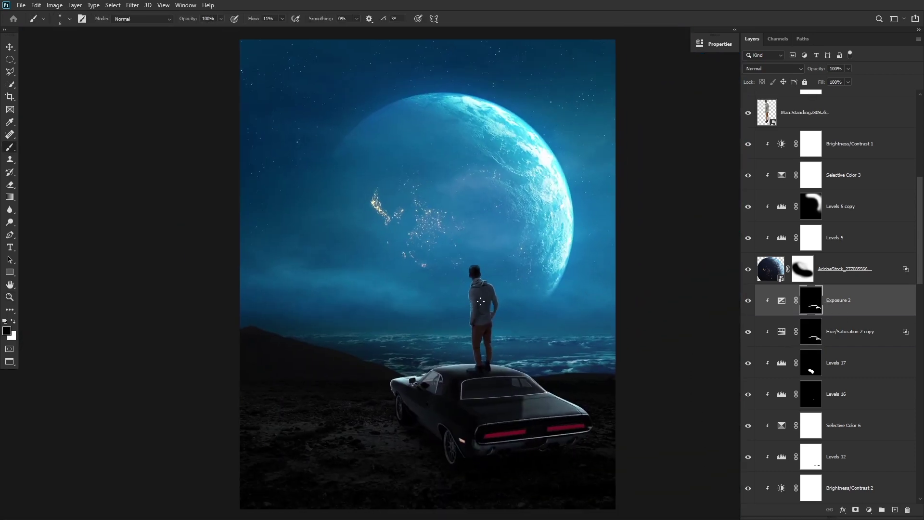
Step: Add a colorized, high-saturation red Hue/Saturation layer clipped to the car with an inverted mask
click(869, 510)
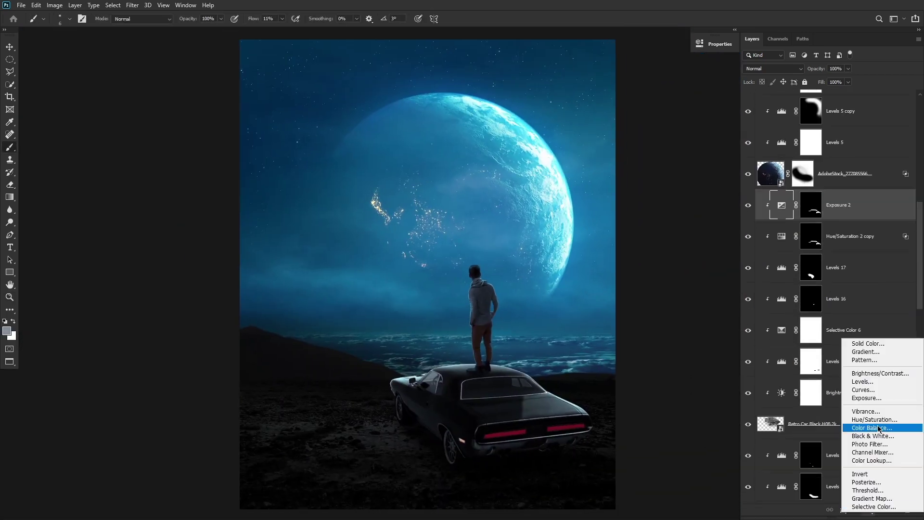
click(848, 372)
click(534, 158)
drag(533, 126, 664, 124)
key(ctrl+alt+g)
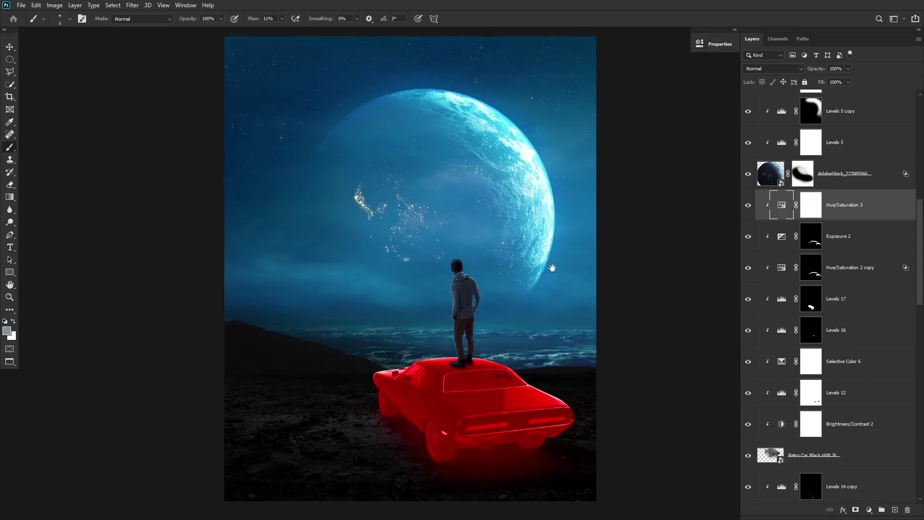
key(ctrl+i)
Step: Paint white in the mask with a small brush to reveal red along the upper tail-light band
scroll(331, 314, up, 5)
scroll(332, 314, up, 3)
key(bracketleft)
key(bracketleft)
key(bracketleft)
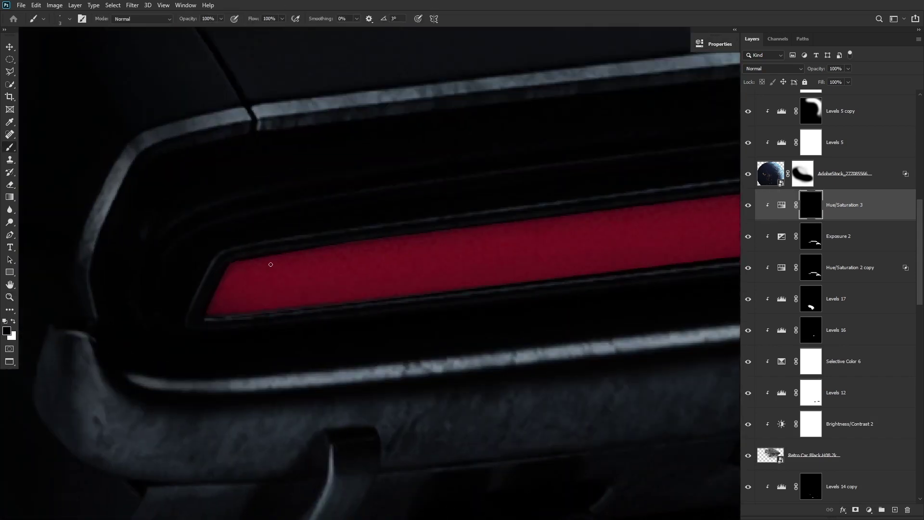
key(x)
drag(228, 264, 402, 250)
scroll(578, 227, down, 3)
key(bracketright)
key(bracketright)
key(bracketright)
drag(491, 246, 614, 277)
scroll(453, 253, up, 3)
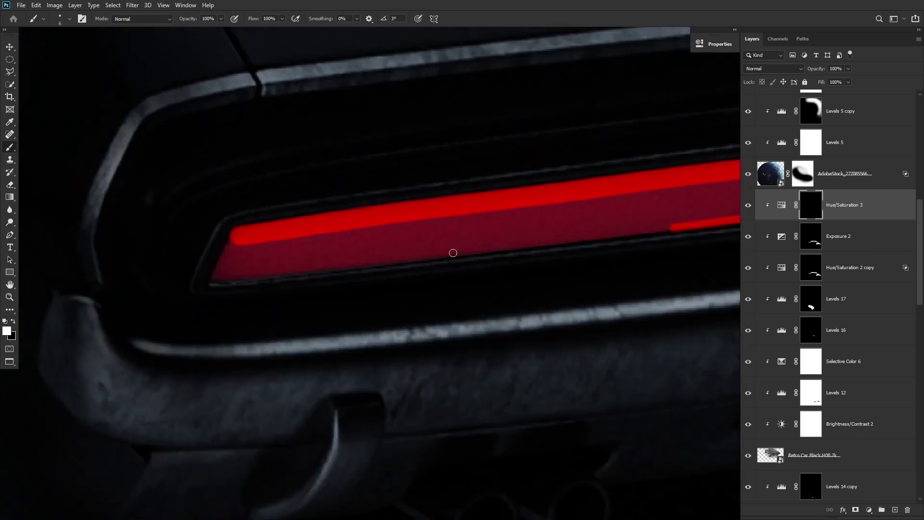
drag(453, 253, 233, 247)
Step: Fill the tail lights' lower band, edges and left end with red, then fit the image in view
key(bracketright)
key(bracketright)
key(bracketright)
scroll(574, 169, up, 3)
scroll(574, 206, down, 3)
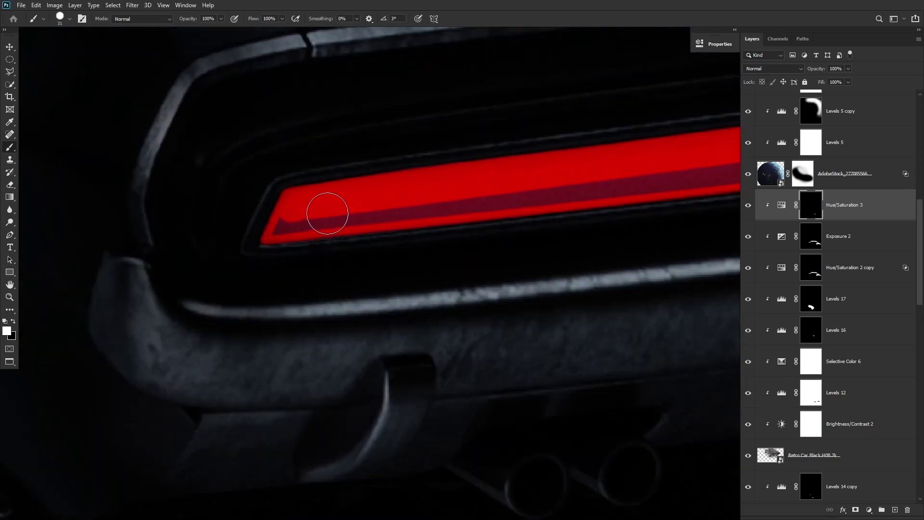
drag(326, 206, 320, 223)
scroll(594, 201, down, 3)
scroll(329, 237, up, 3)
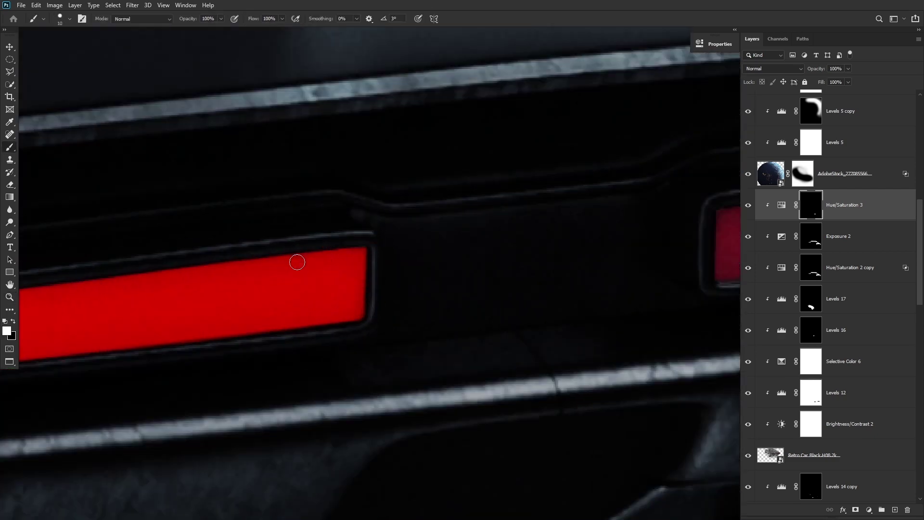
scroll(297, 262, down, 3)
scroll(444, 240, down, 2)
drag(83, 251, 338, 284)
scroll(267, 269, up, 3)
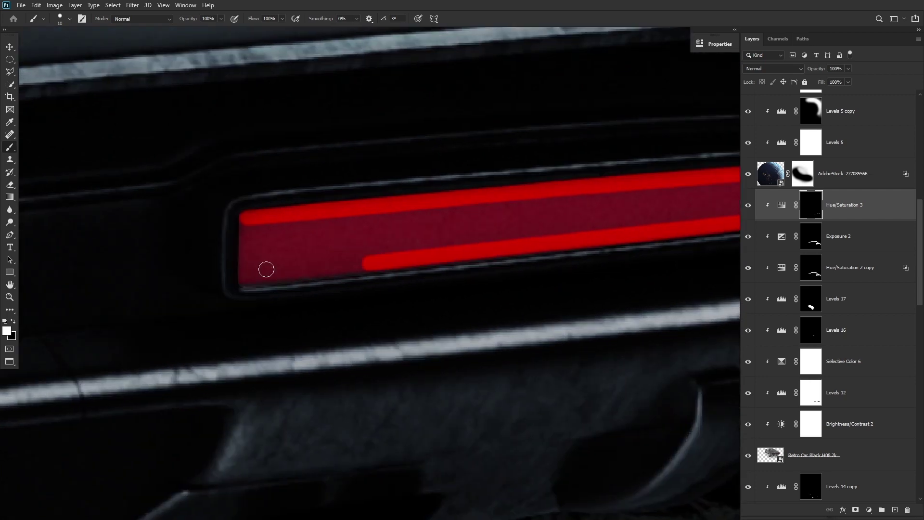
mouse_move(266, 269)
mouse_down()
mouse_move(258, 231)
mouse_move(279, 243)
mouse_up()
key(bracketright)
key(bracketright)
scroll(293, 244, down, 3)
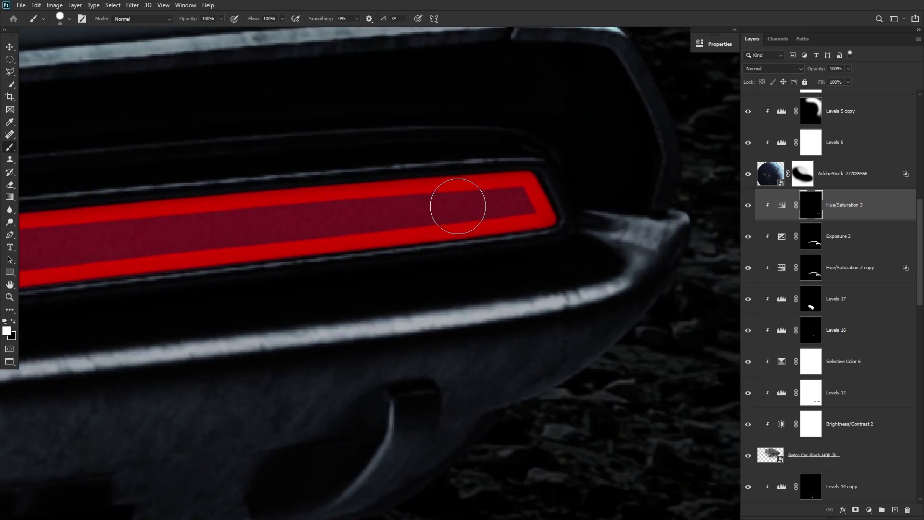
drag(458, 202, 515, 200)
key(backslash)
key(ctrl+0)
click(773, 68)
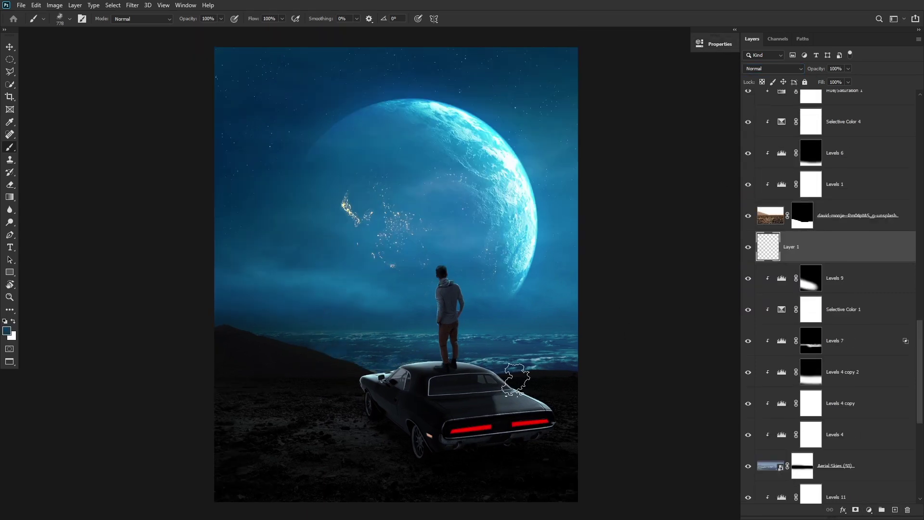
Step: Paint soft blue fog along the horizon and over the left hill on Layer 1
drag(516, 379, 320, 371)
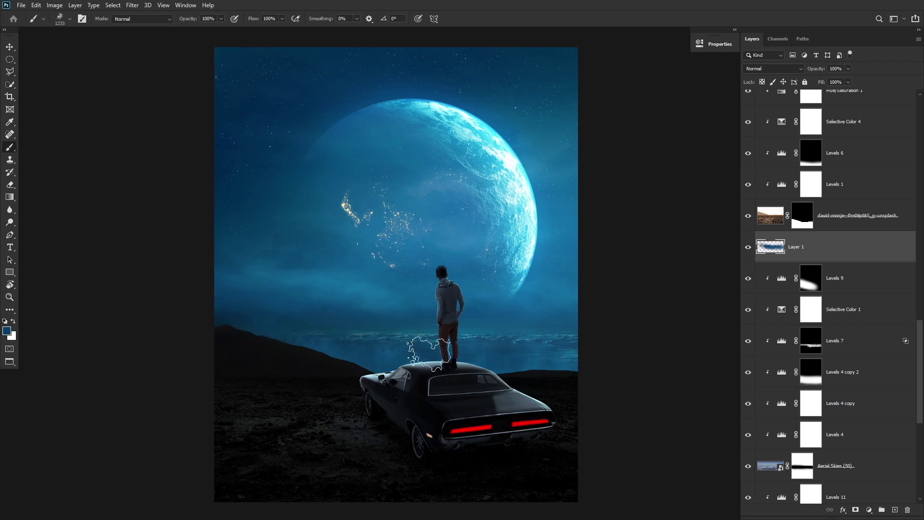
drag(429, 354, 258, 346)
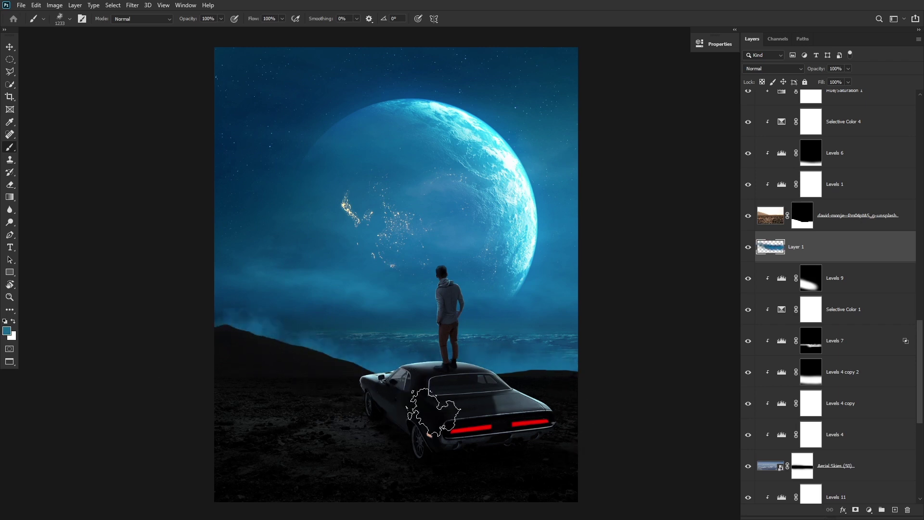
drag(504, 283, 499, 295)
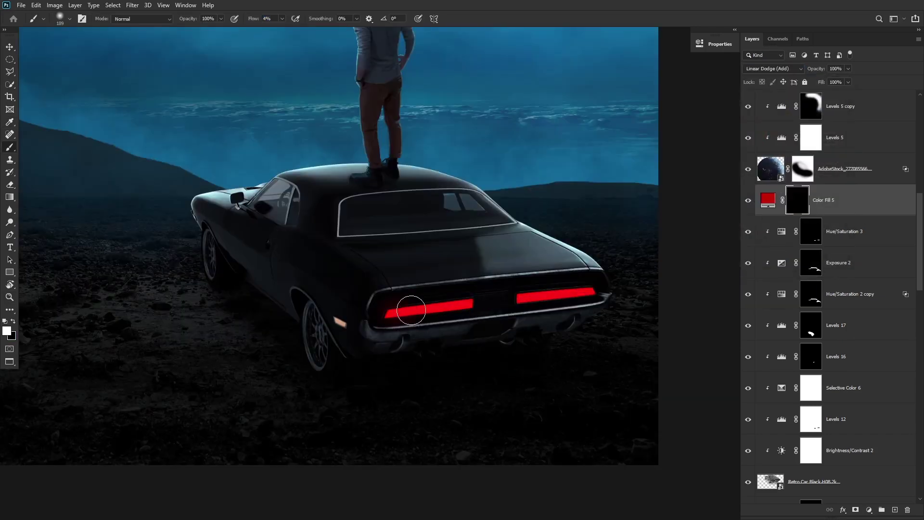
Step: Give the duplicated red glow Color Fill a darker red colour
scroll(396, 309, right, 4)
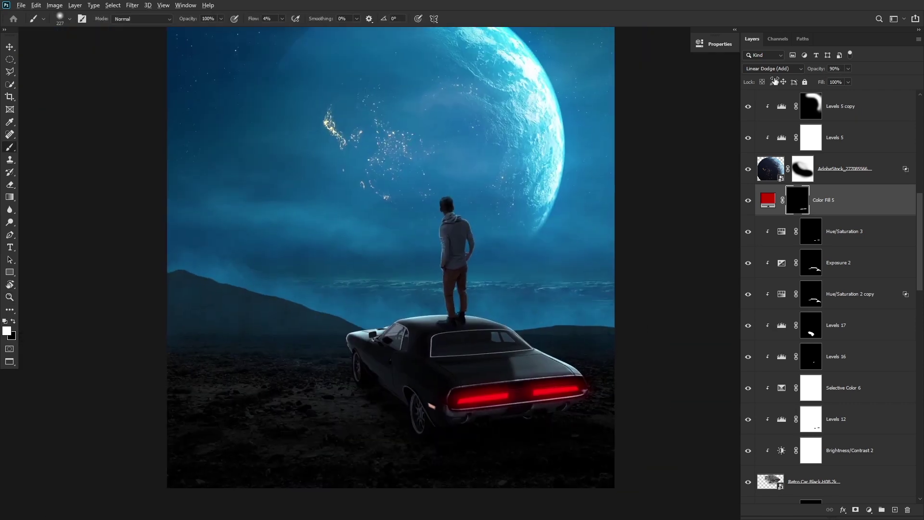
double_click(770, 200)
key(Return)
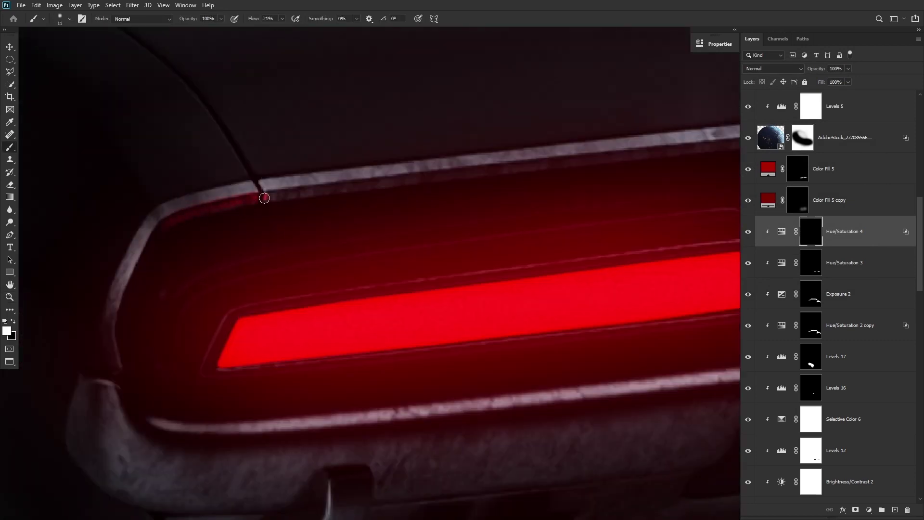
Step: At 30% brush strength, paint red reflection along the lower chrome trim and rear panel
key(shift+3)
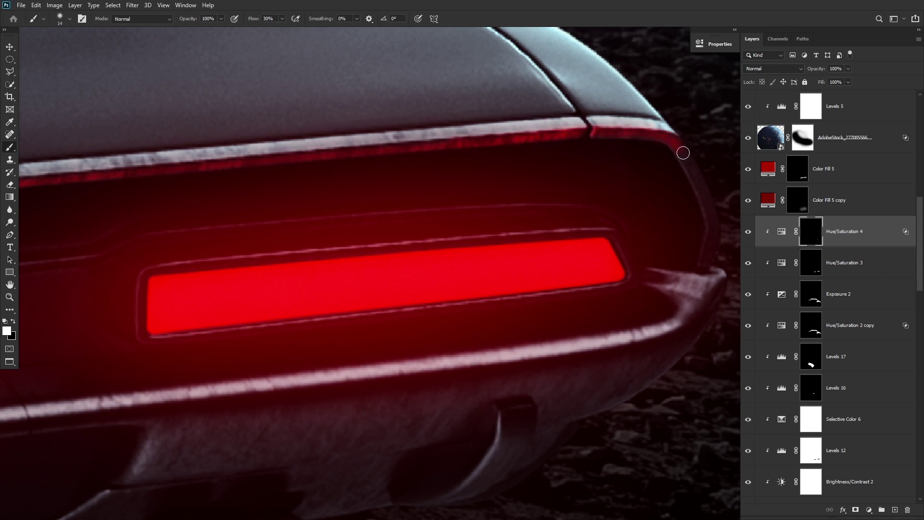
drag(484, 131, 286, 161)
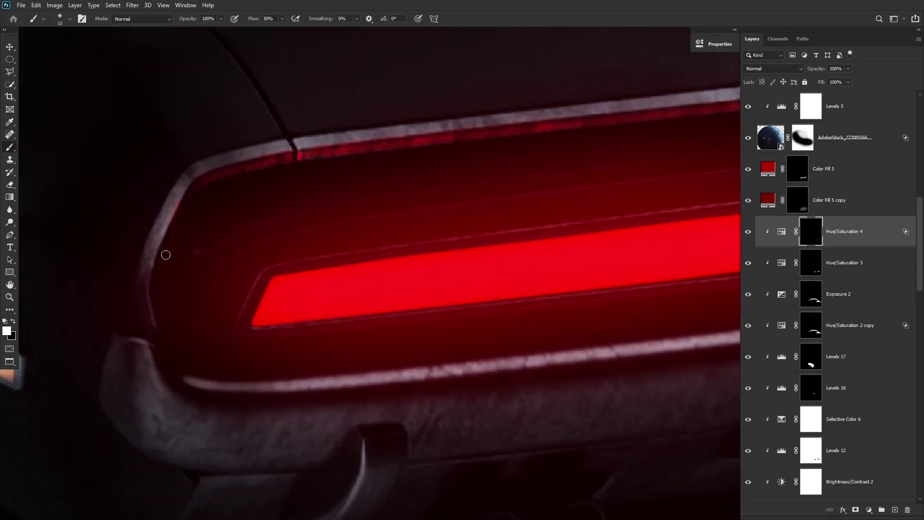
drag(143, 313, 106, 205)
key(x)
drag(149, 272, 249, 274)
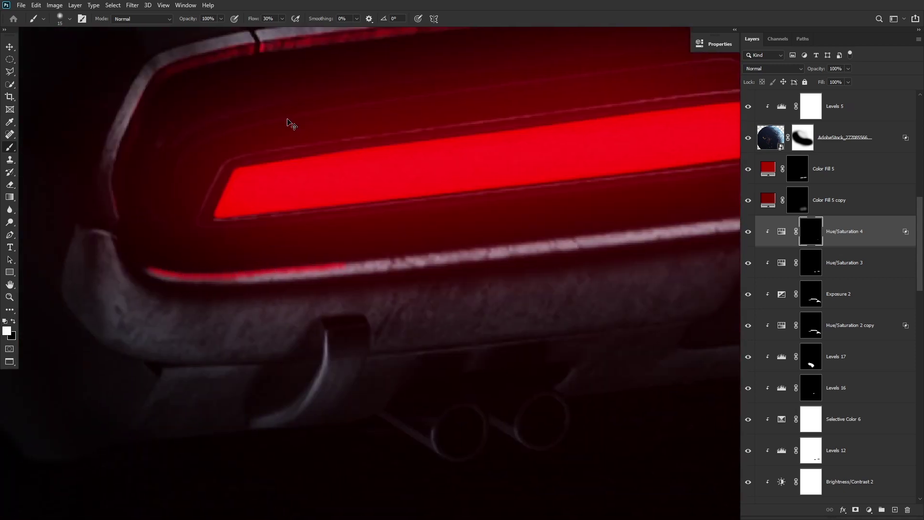
Step: Pan and zoom around the car's rear to inspect the red trim reflection
scroll(406, 285, down, 5)
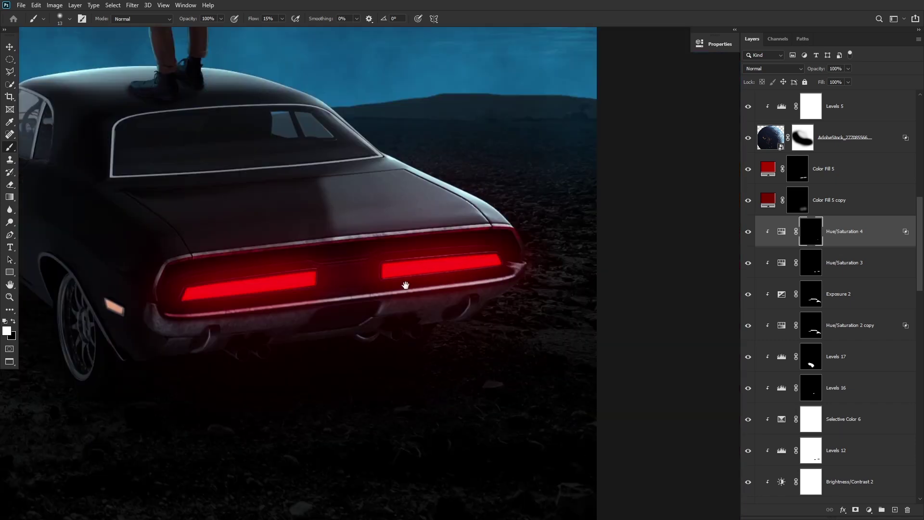
scroll(198, 297, up, 5)
scroll(594, 261, down, 5)
scroll(401, 279, up, 5)
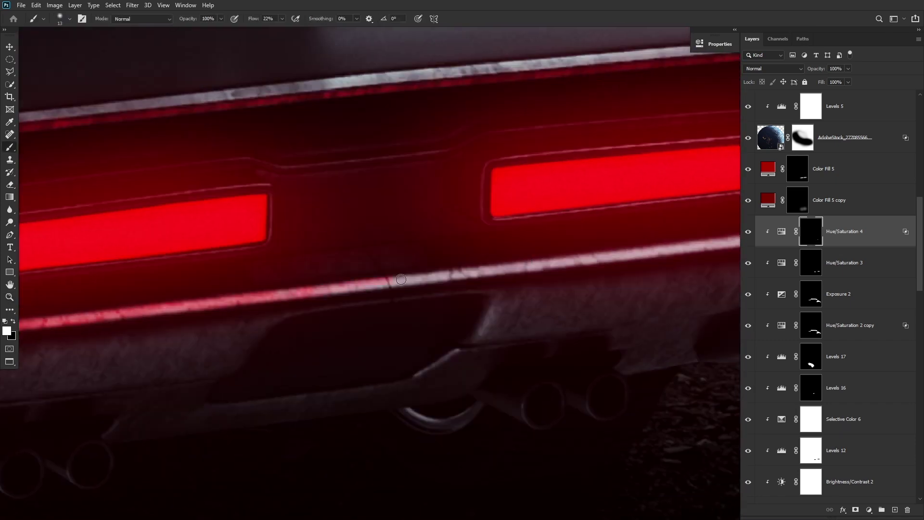
scroll(313, 290, down, 2)
scroll(454, 275, up, 2)
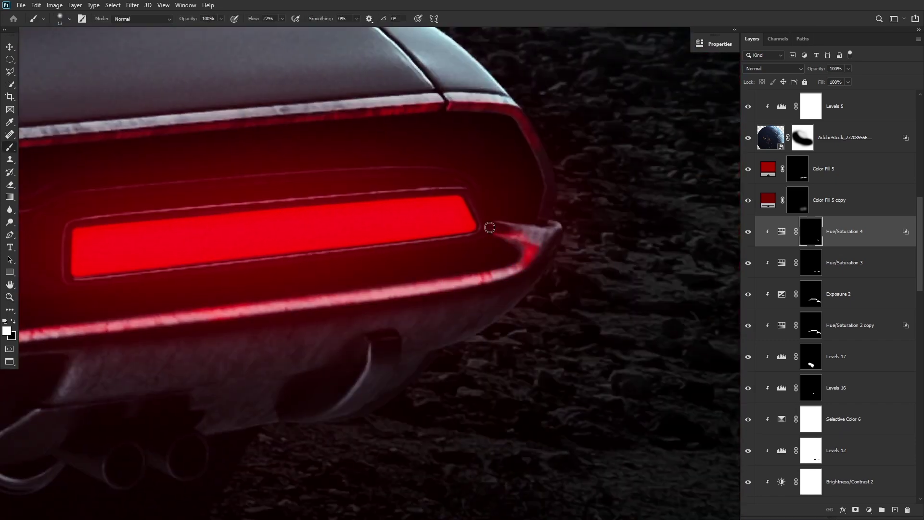
scroll(535, 243, down, 5)
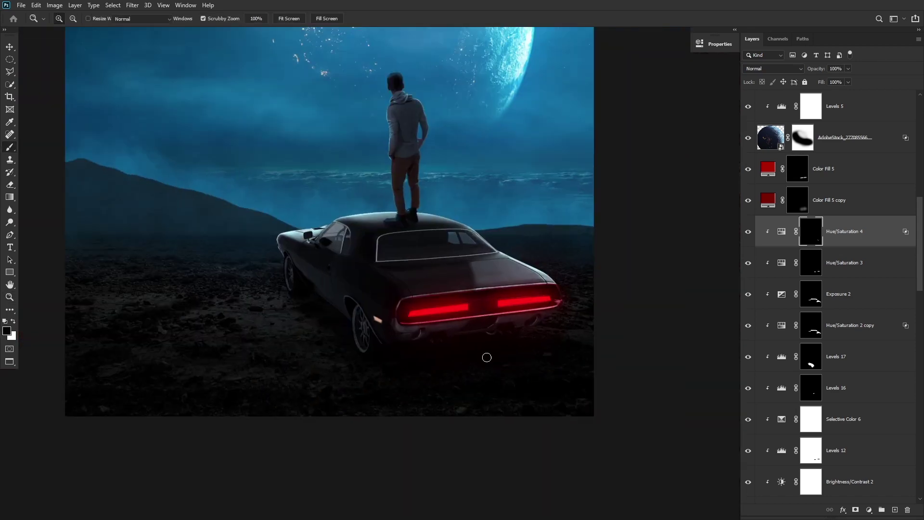
scroll(338, 290, up, 5)
scroll(349, 227, down, 5)
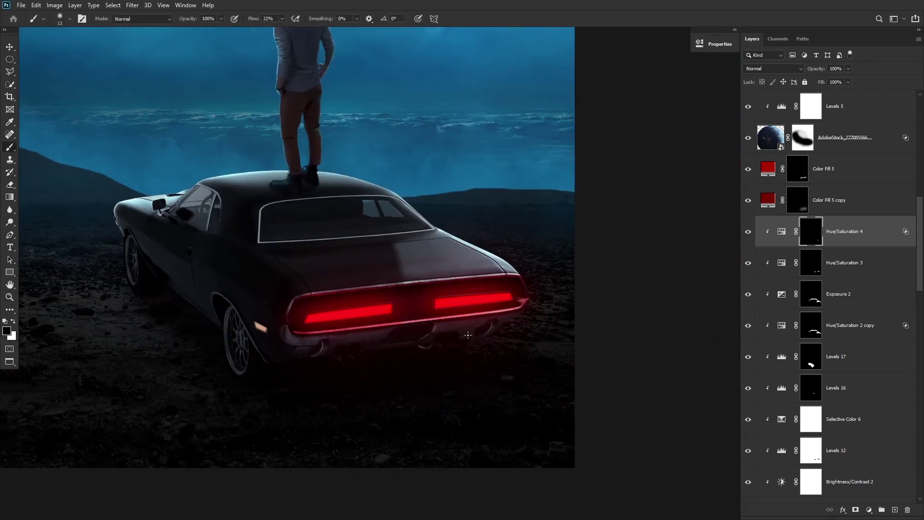
scroll(600, 388, up, 3)
scroll(363, 240, up, 3)
scroll(388, 312, down, 2)
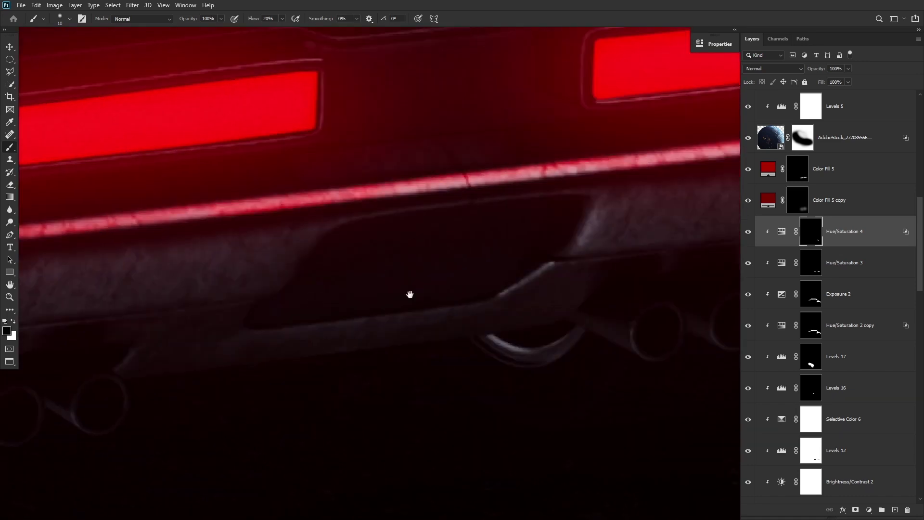
scroll(409, 295, up, 2)
scroll(439, 296, down, 3)
scroll(299, 342, up, 3)
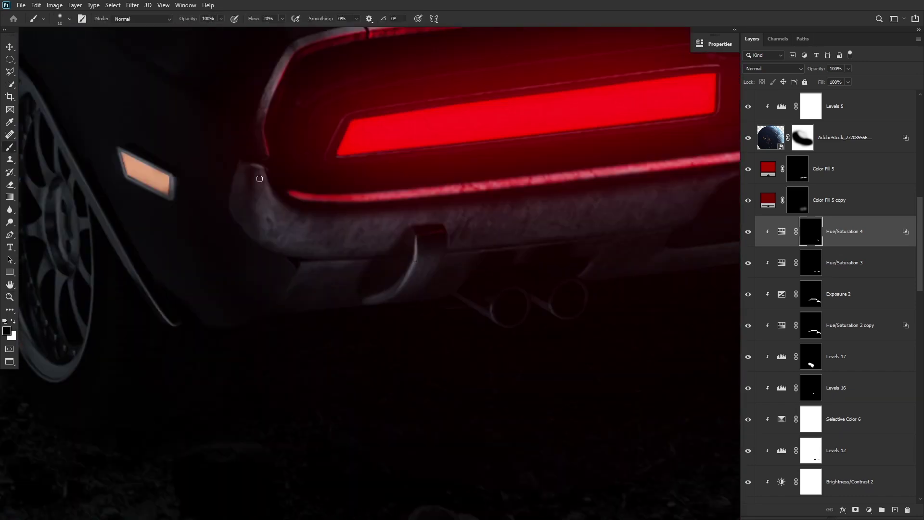
scroll(570, 201, right, 3)
scroll(347, 229, right, 3)
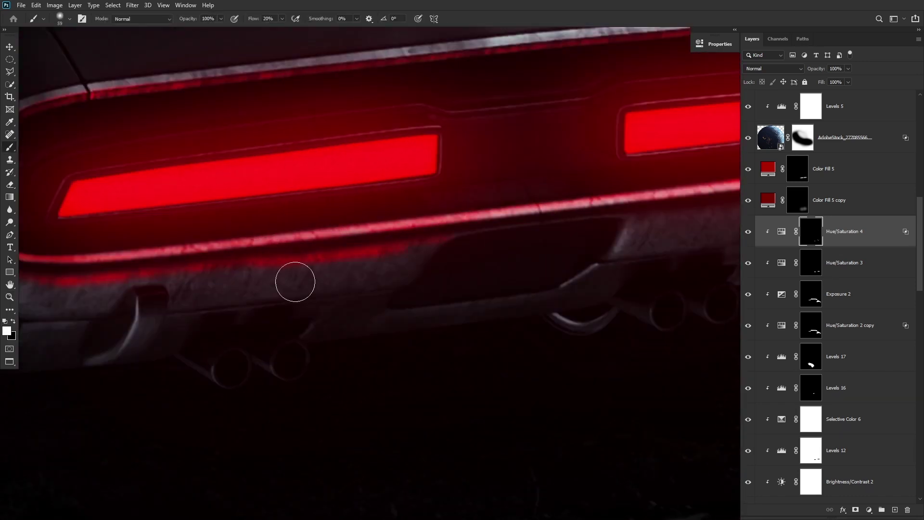
scroll(295, 278, right, 4)
scroll(404, 254, right, 3)
key(z)
scroll(371, 270, down, 5)
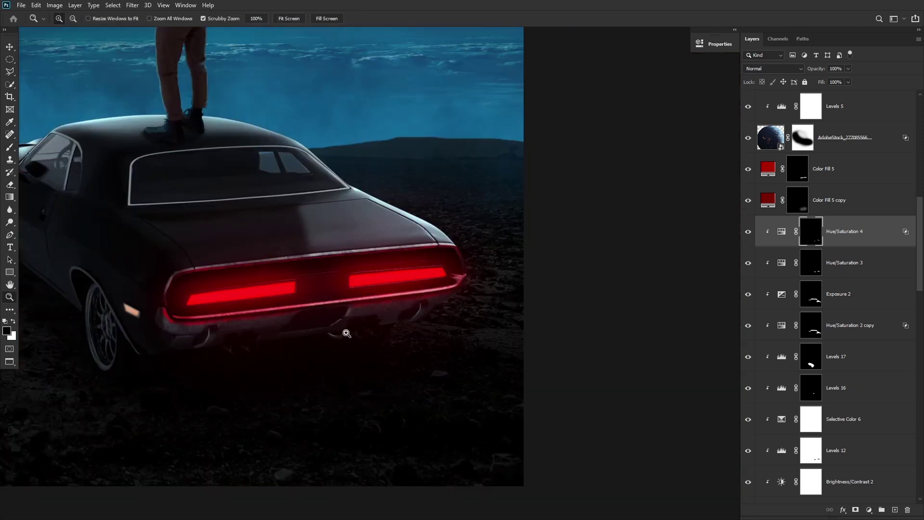
Step: Fit the image in view and flatten the brush tip into a wide ellipse for painting the ground glow
click(782, 231)
click(656, 259)
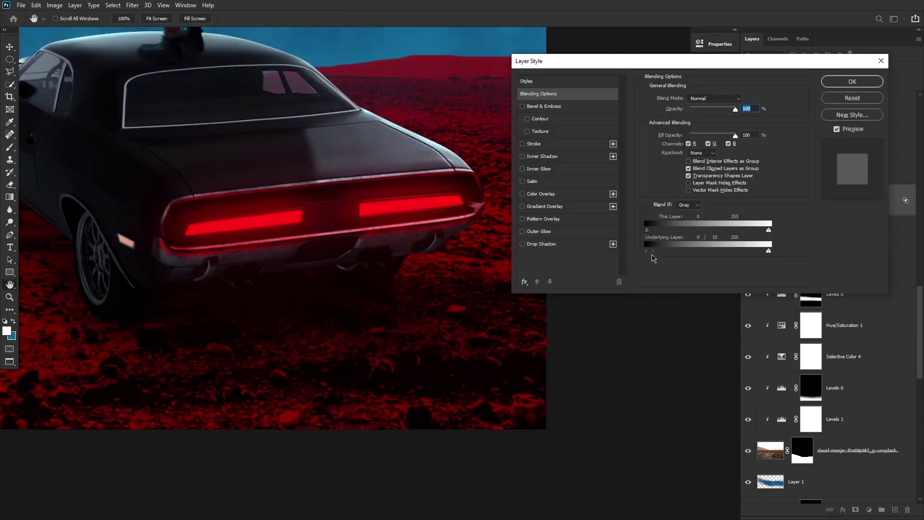
drag(389, 238, 389, 247)
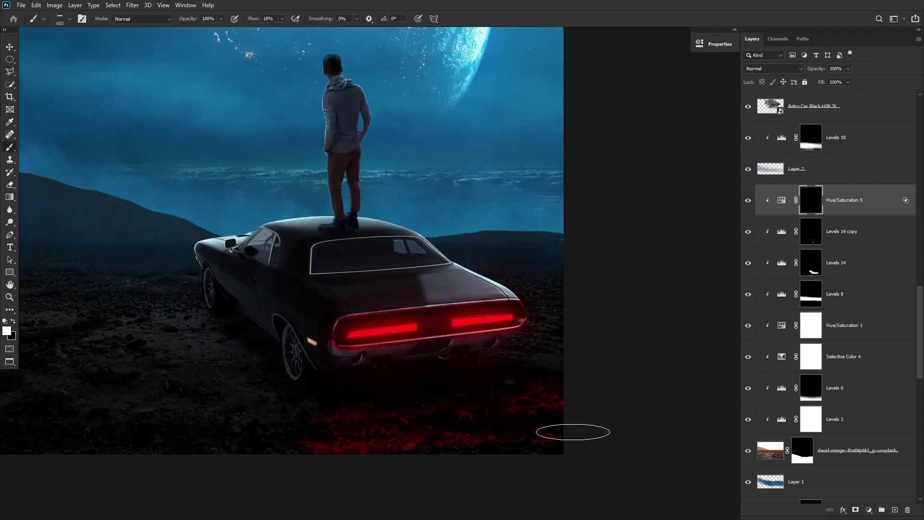
key(x)
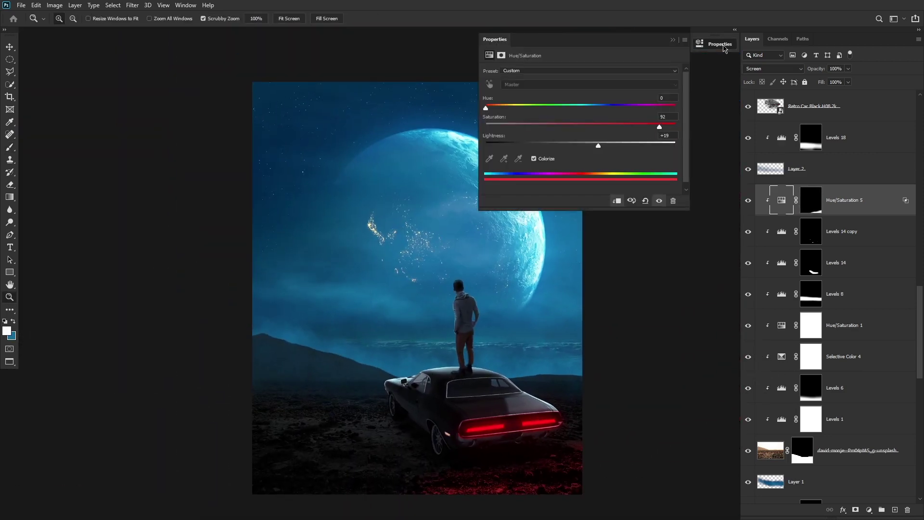
Step: Set the red ground Hue/Saturation 5 layer to Lighten and reset colours to black and white
click(773, 68)
click(759, 144)
drag(477, 302, 488, 302)
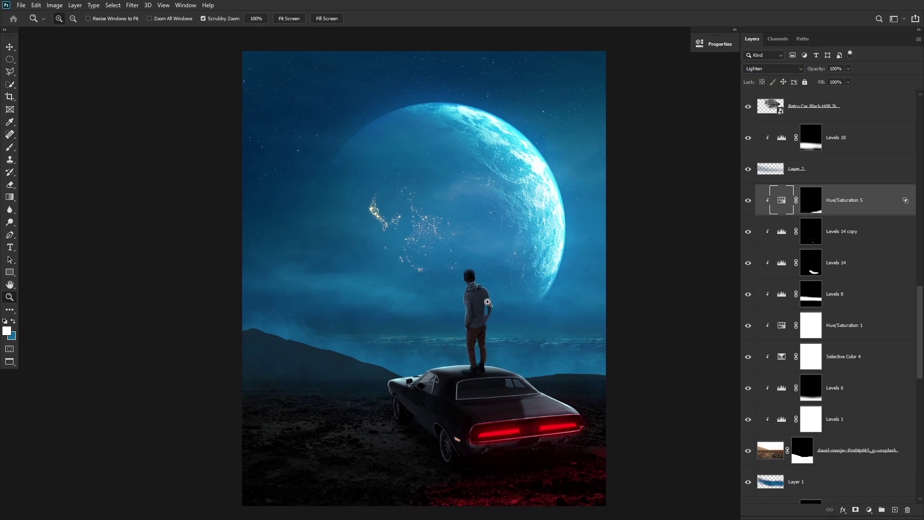
key(b)
key(d)
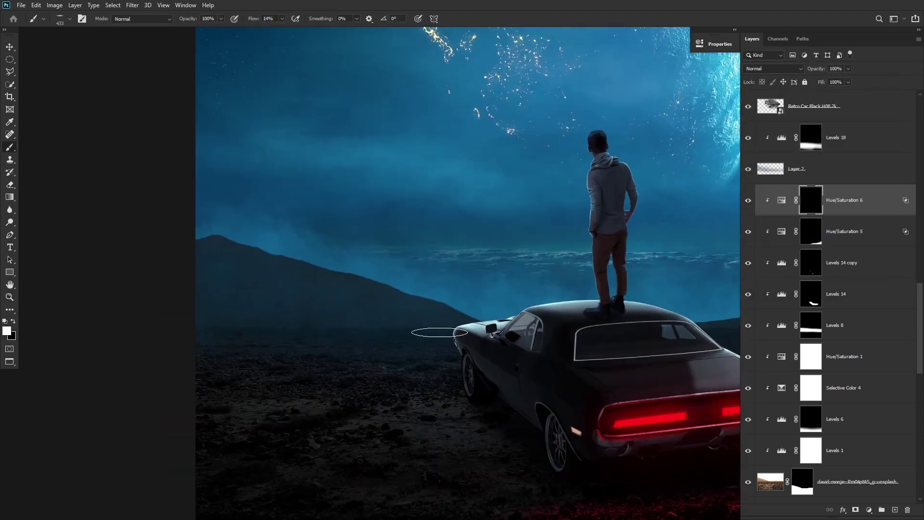
Step: Paint the Hue/Saturation 6 mask to cool the rocky ground left of the car with teal light
drag(282, 368, 382, 413)
key(x)
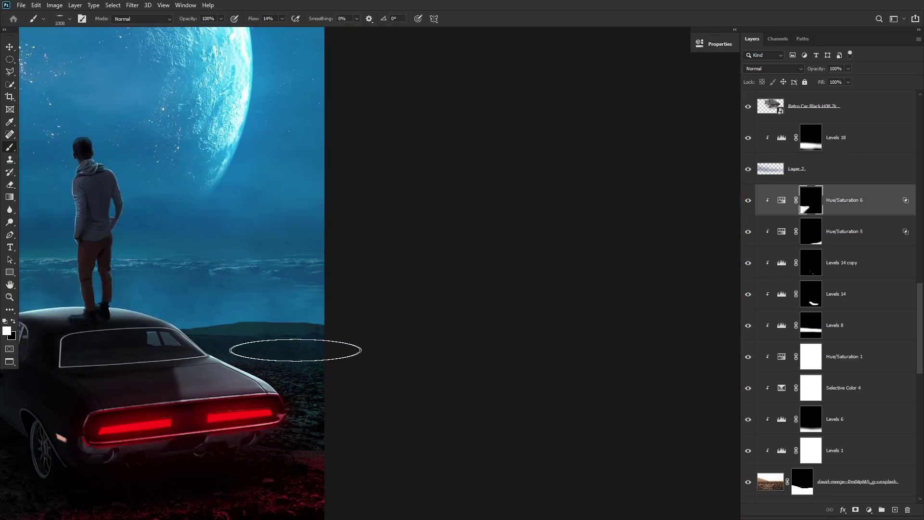
drag(295, 350, 395, 348)
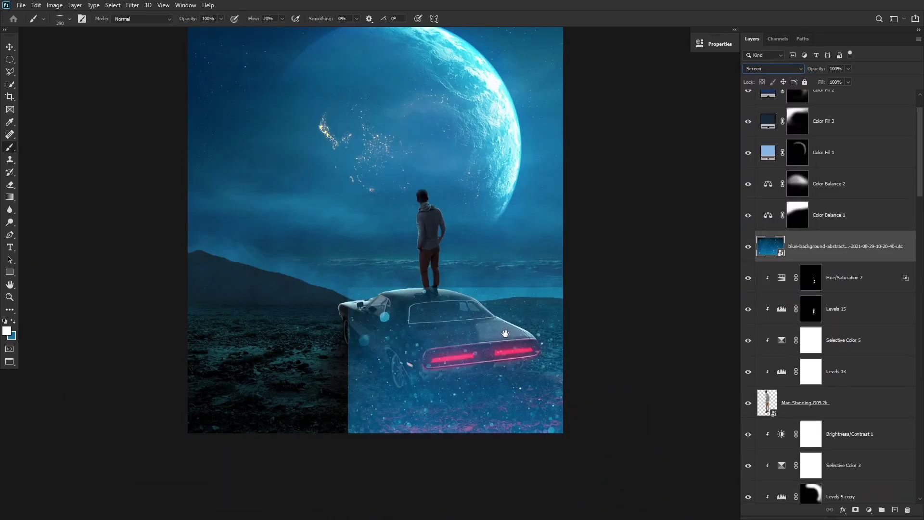
Step: Darken the car's midtones with Levels 19, then add a hiding mask to the blue background texture
drag(585, 142, 609, 142)
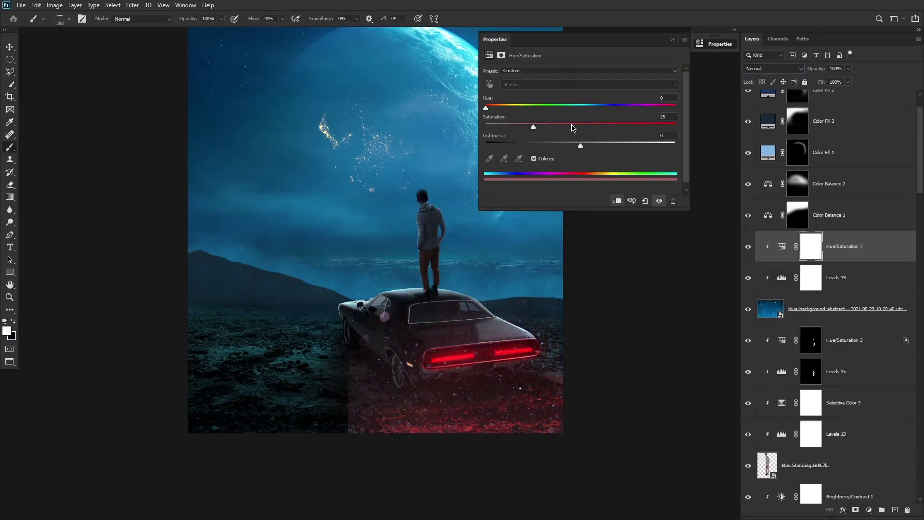
double_click(782, 284)
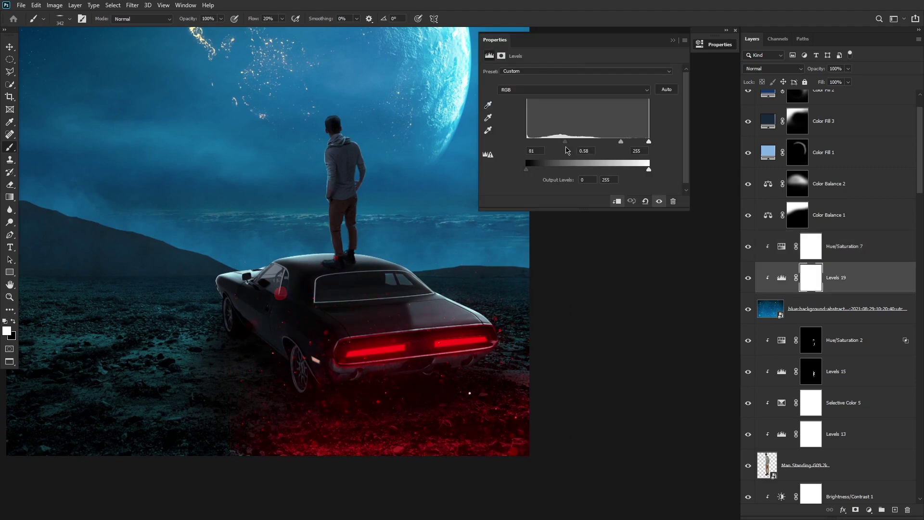
click(770, 309)
alt+click(855, 510)
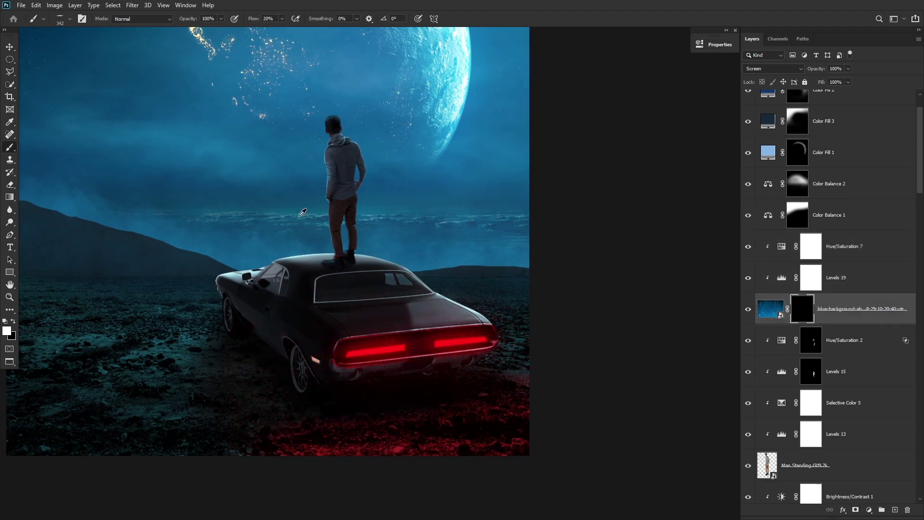
Step: Paint a soft revealed patch in the mask and shrink it around the car's rear
right_click(343, 203)
key(Return)
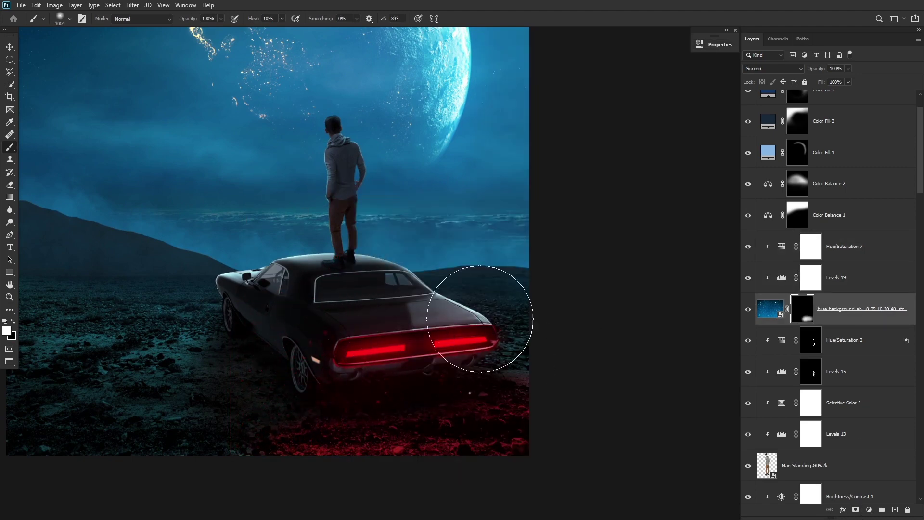
key(ctrl+0)
key(ctrl+t)
drag(603, 254, 564, 278)
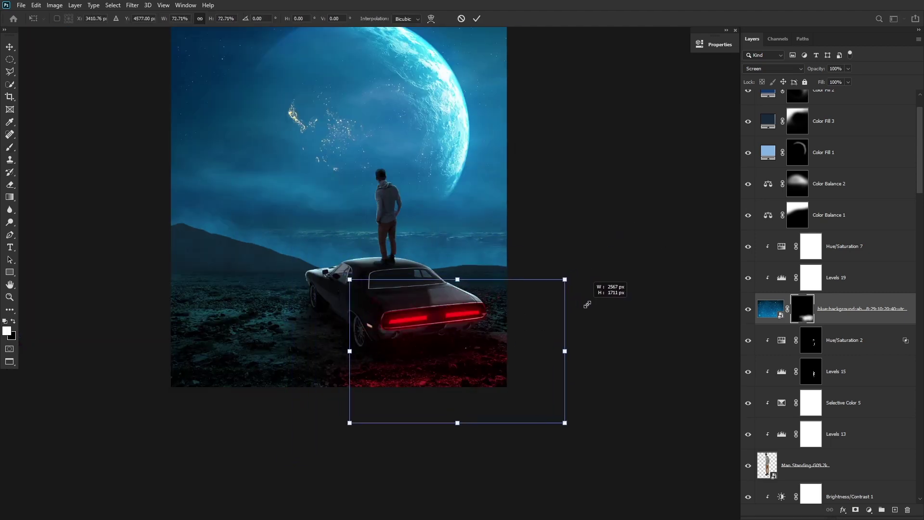
key(Return)
Step: Soften the blue background mask with Gaussian Blur
key(x)
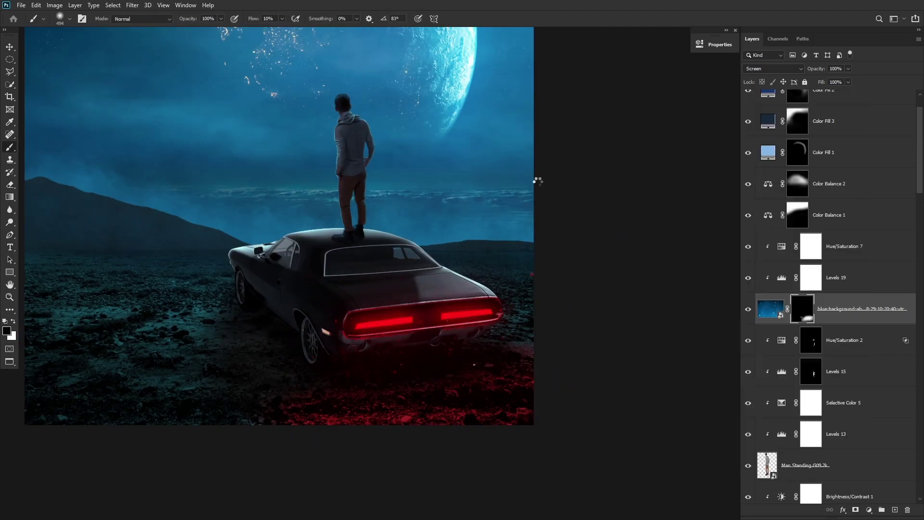
click(132, 5)
click(284, 169)
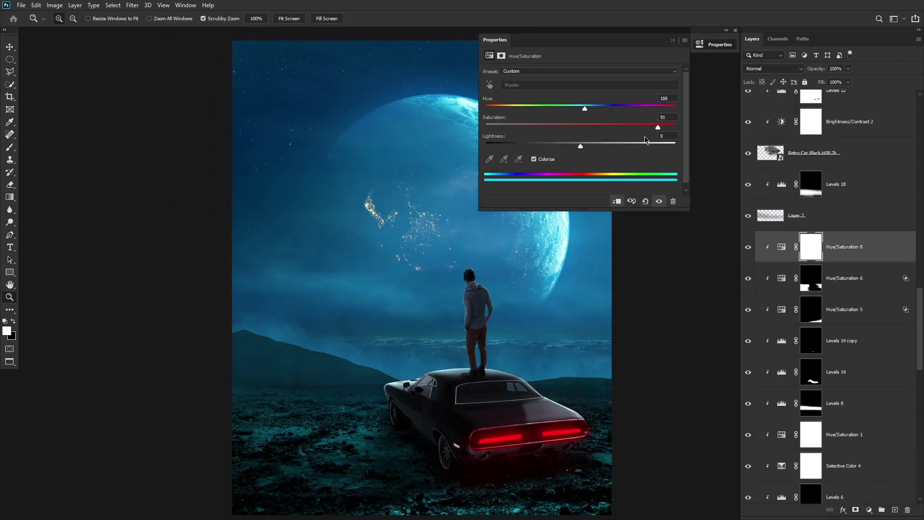
Step: Adjust the Hue/Saturation 8 cyan tint and invert its mask to black
drag(581, 146, 599, 146)
key(ctrl+i)
key(b)
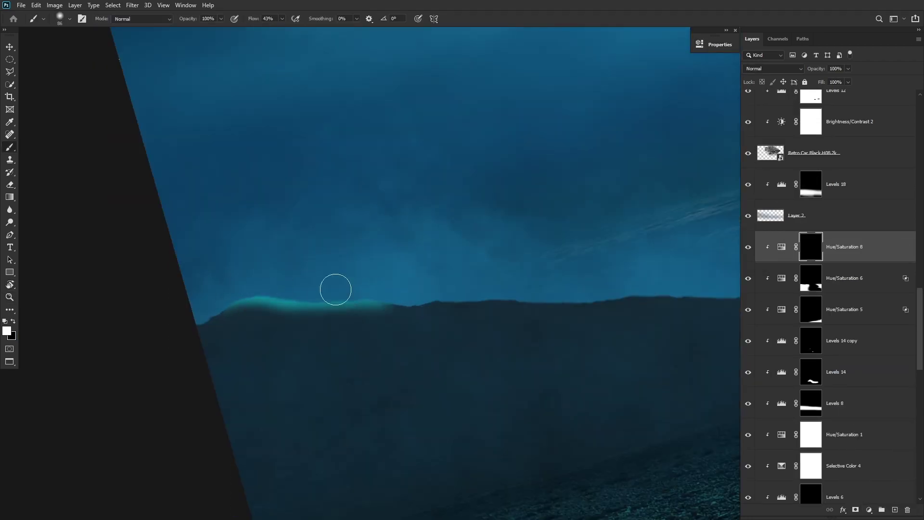
Step: Brush a thin cyan glow along the distant mountain ridge through the mask
drag(308, 277, 547, 273)
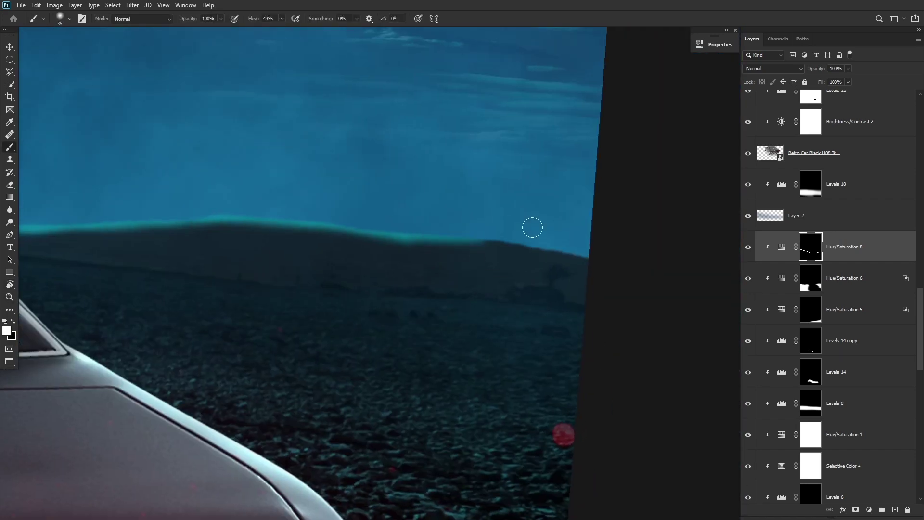
scroll(364, 227, left, 2)
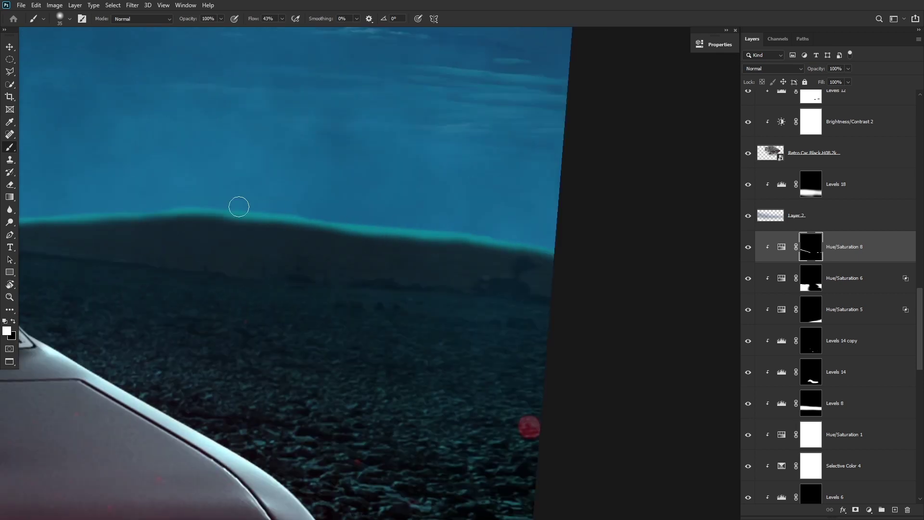
key(x)
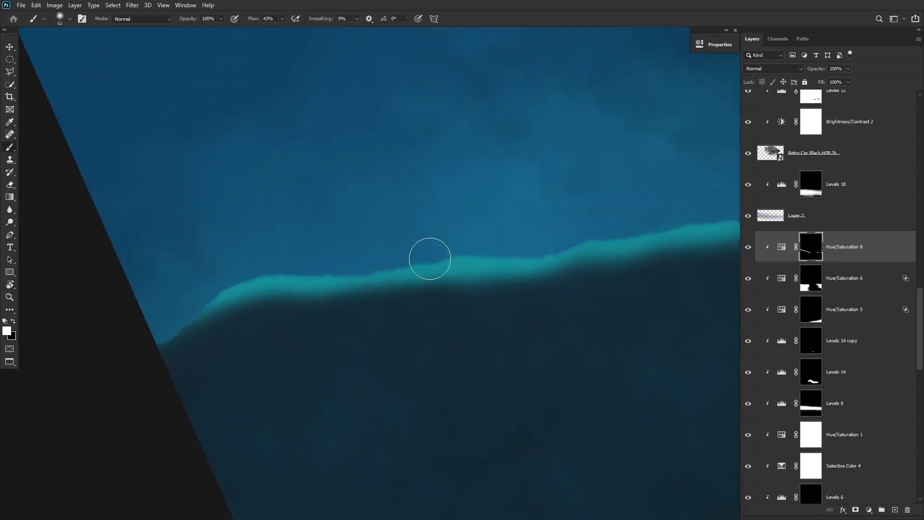
key(z)
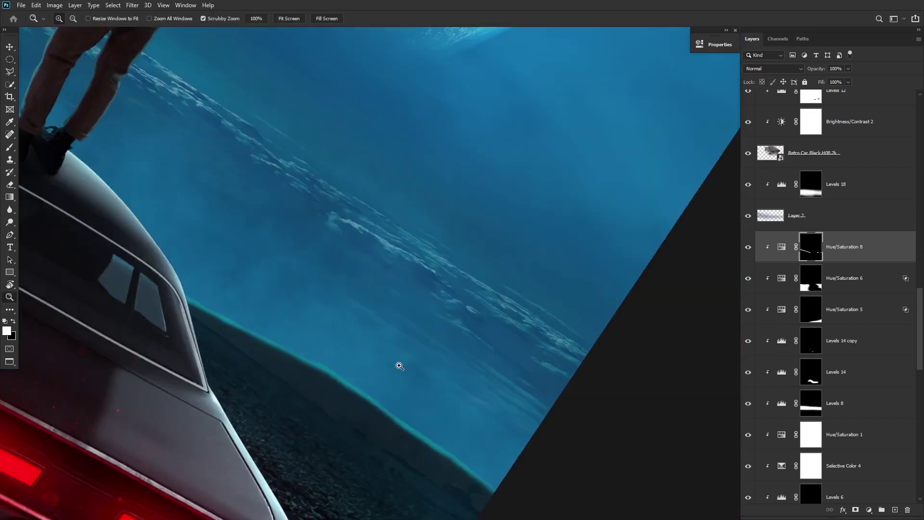
key(b)
key(x)
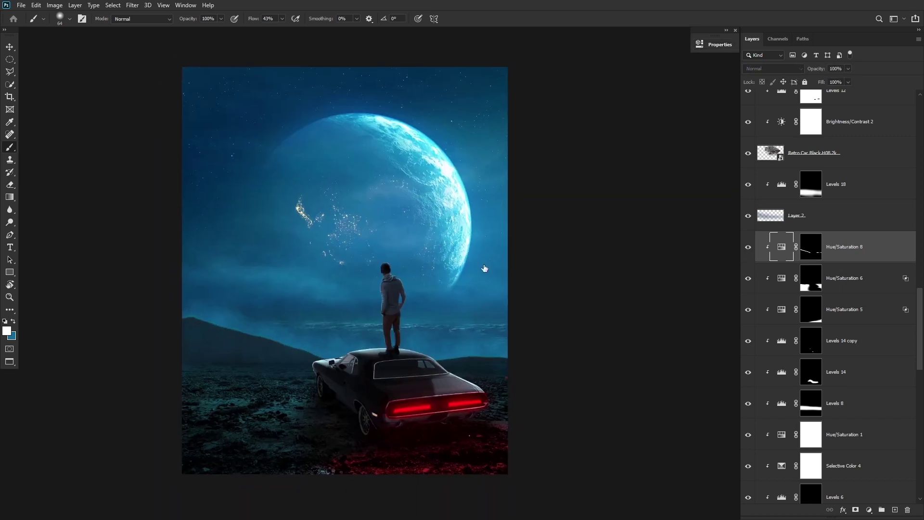
Step: Clip a colorized yellow Hue/Saturation 9 to the planet with full saturation and lifted lightness
click(619, 202)
click(534, 159)
drag(487, 109, 514, 109)
drag(533, 127, 676, 127)
drag(581, 146, 625, 147)
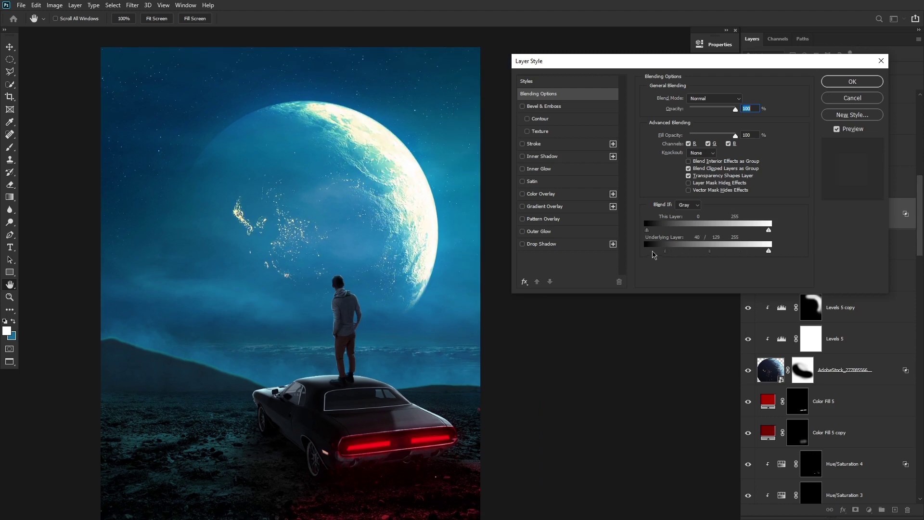
Step: Limit Hue/Saturation 9 to brighter underlying areas with Blend If, then reopen its settings
drag(654, 254, 664, 254)
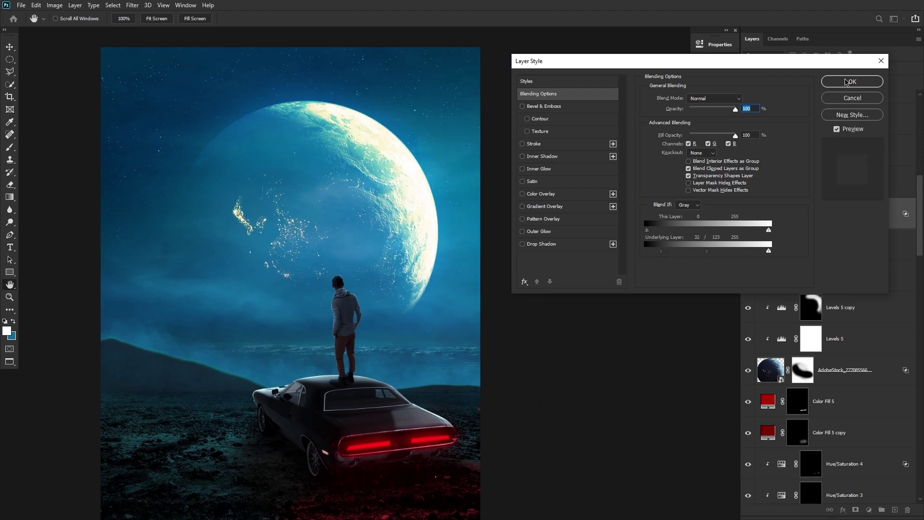
click(849, 82)
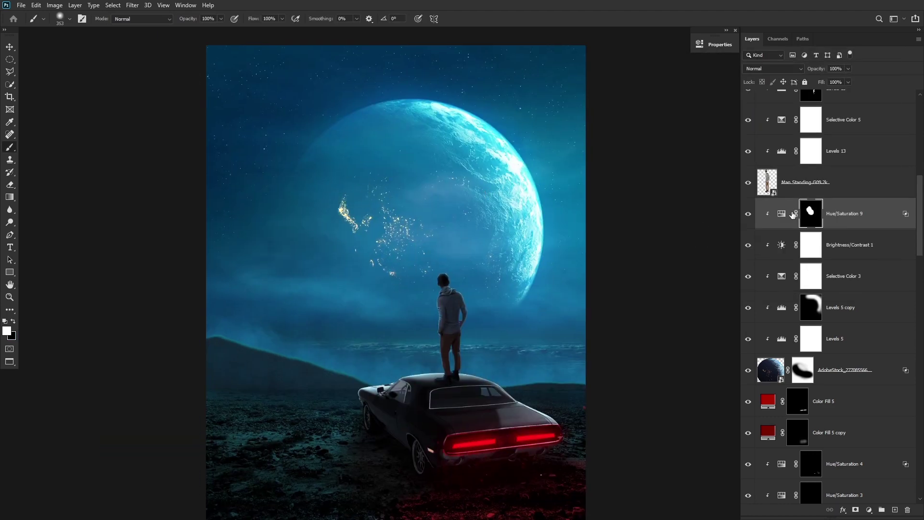
double_click(783, 214)
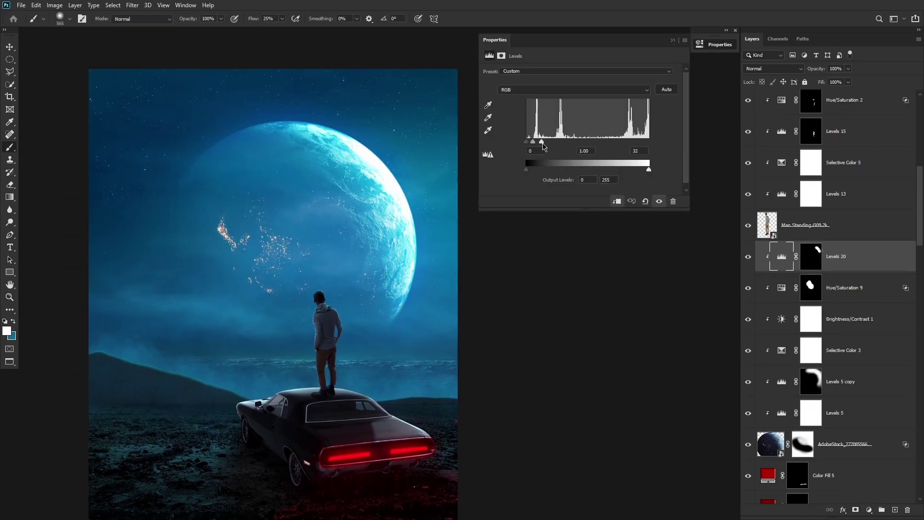
Step: Scale and position the lens flare onto the planet's right edge
key(x)
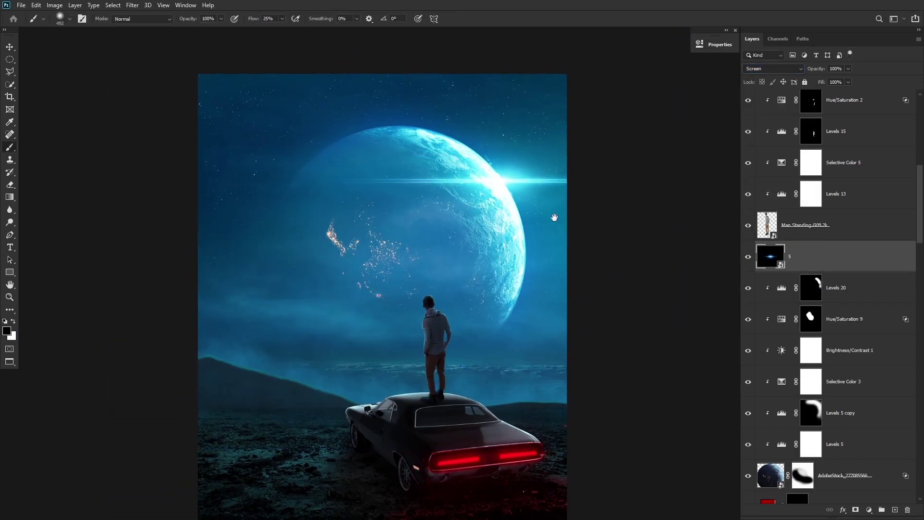
mouse_move(572, 294)
mouse_down()
mouse_move(678, 192)
mouse_move(665, 185)
mouse_move(718, 180)
mouse_up()
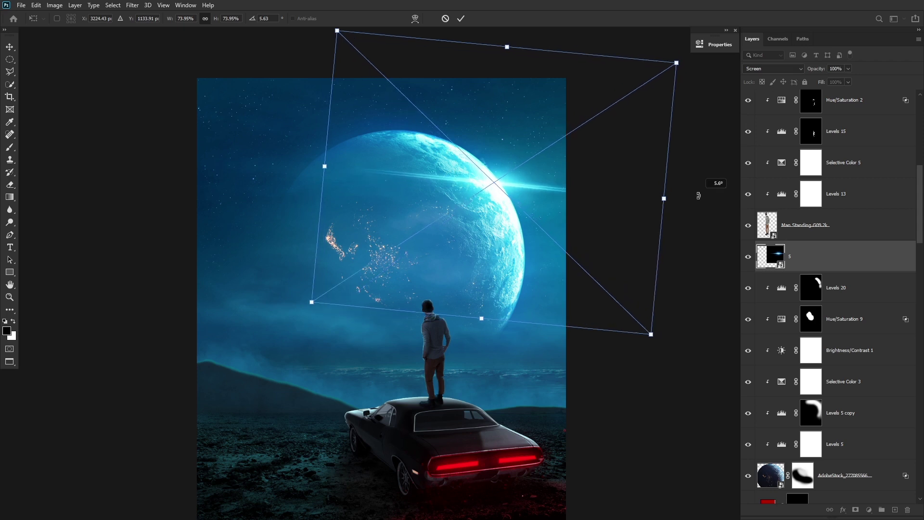
key(Return)
key(b)
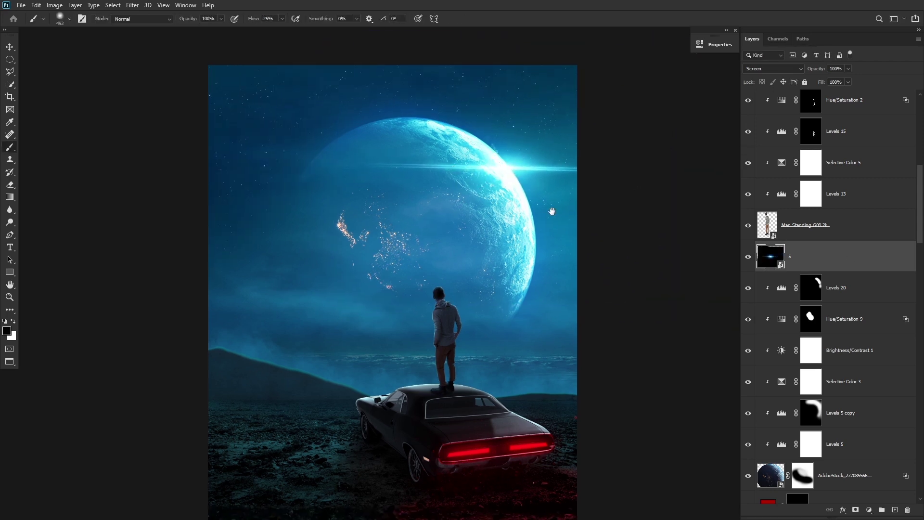
Step: Brighten the flare with a clipped Levels layer plus a duplicate hidden by an inverted mask
key(ctrl+alt+l)
click(617, 201)
drag(587, 141, 579, 145)
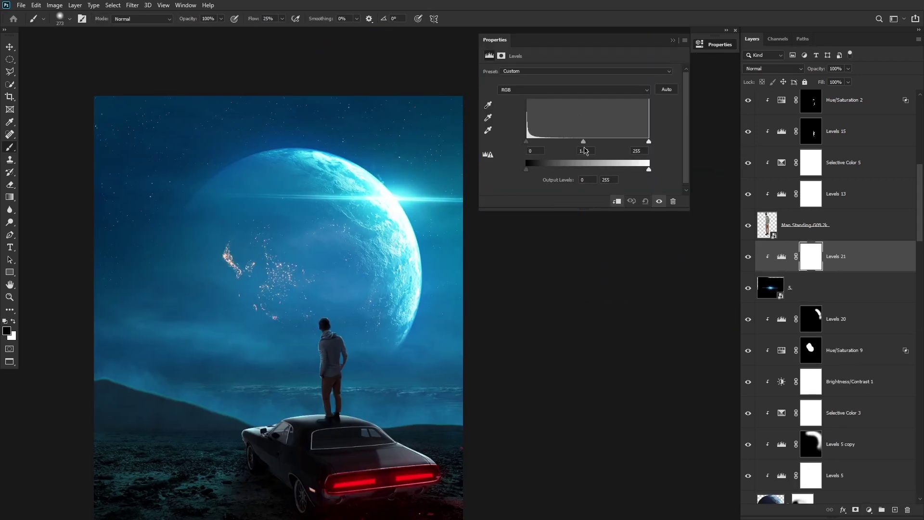
key(ctrl+j)
drag(649, 142, 607, 143)
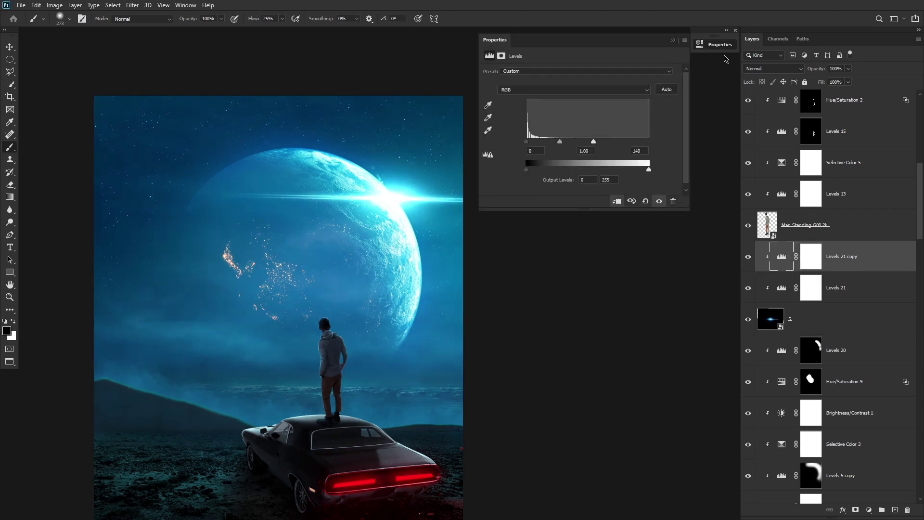
key(ctrl+i)
Step: Apply Gaussian Blur to the lens flare smart object
click(773, 311)
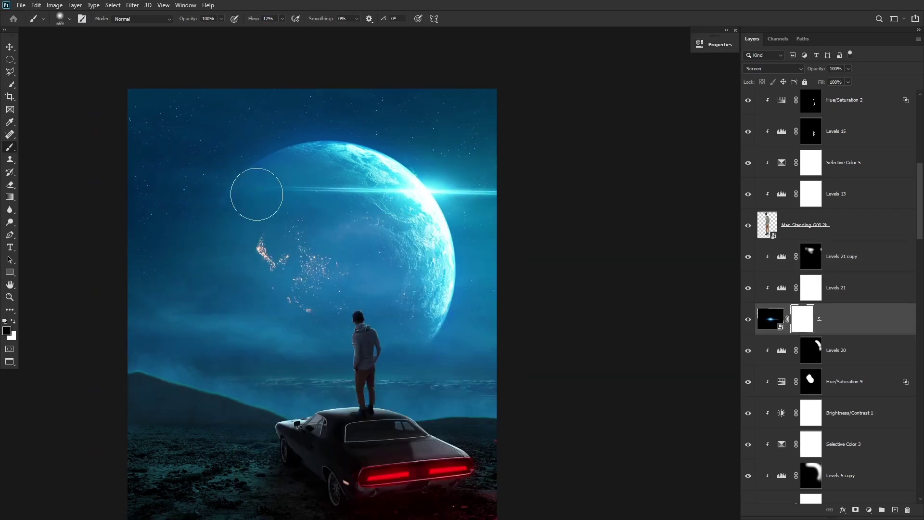
click(770, 319)
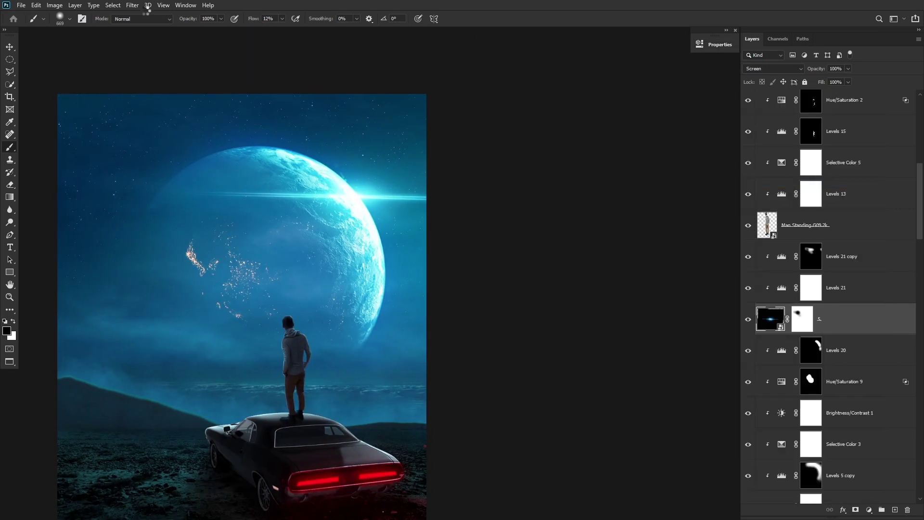
click(132, 5)
click(149, 19)
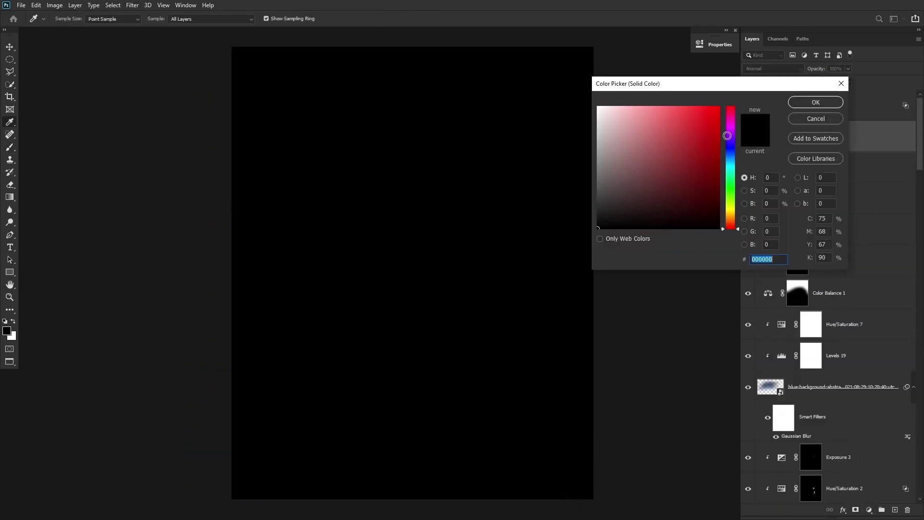
Step: Add a blue Solid Color fill layer hidden behind a black mask
click(660, 159)
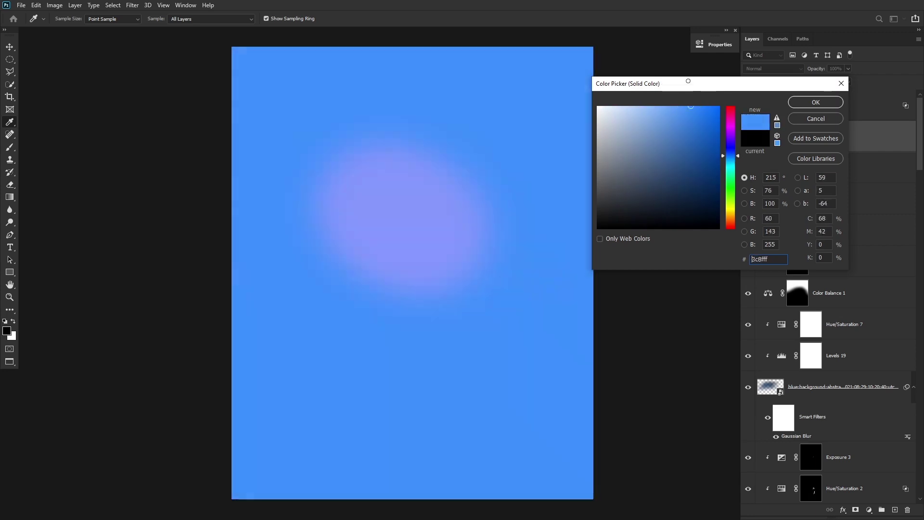
key(Return)
key(shift+alt+a)
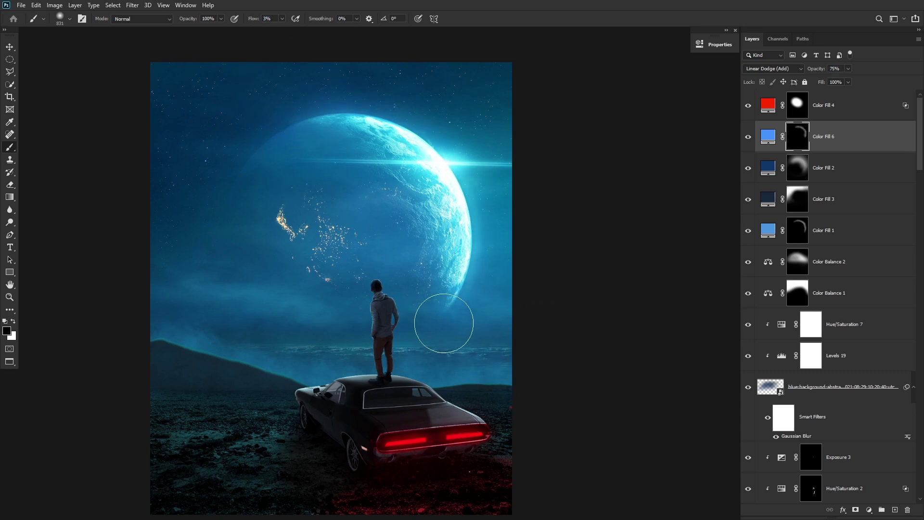
Step: Change the fill to a darker blue, then stamp all visible layers into a new layer
double_click(769, 136)
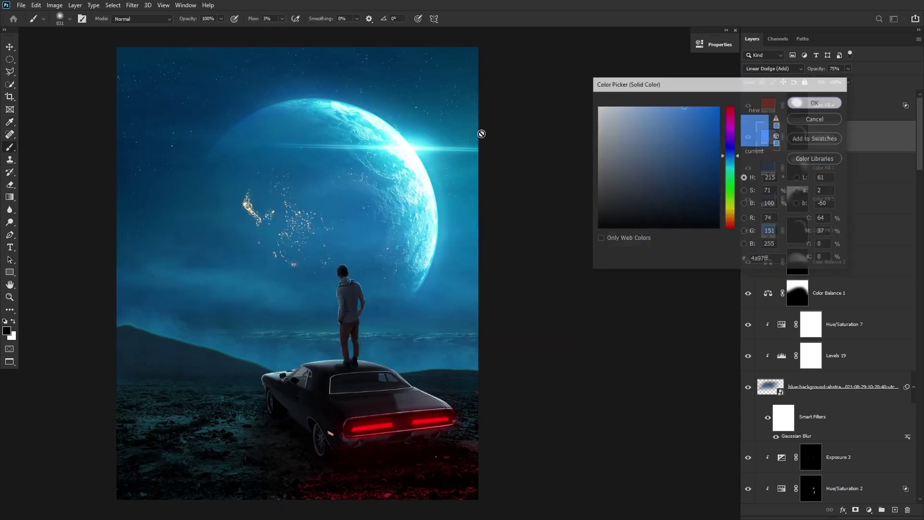
key(Return)
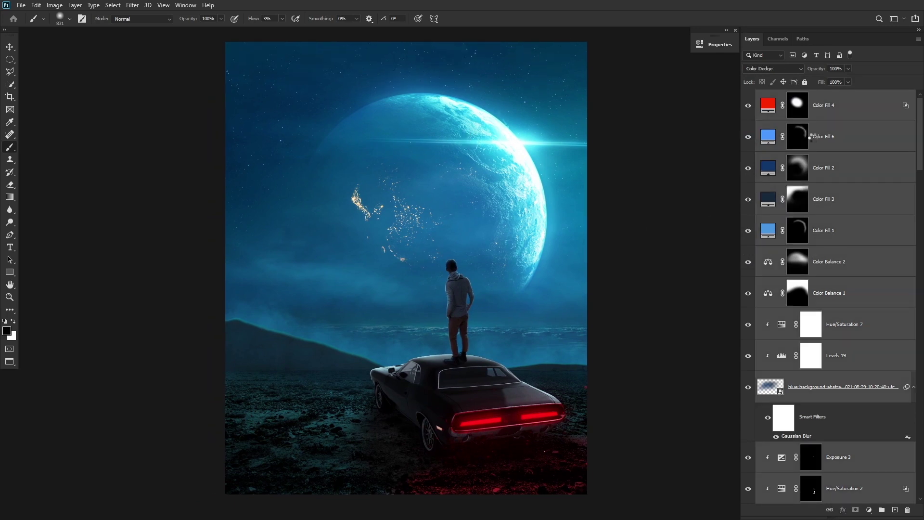
right_click(813, 137)
key(ctrl+shift+alt+e)
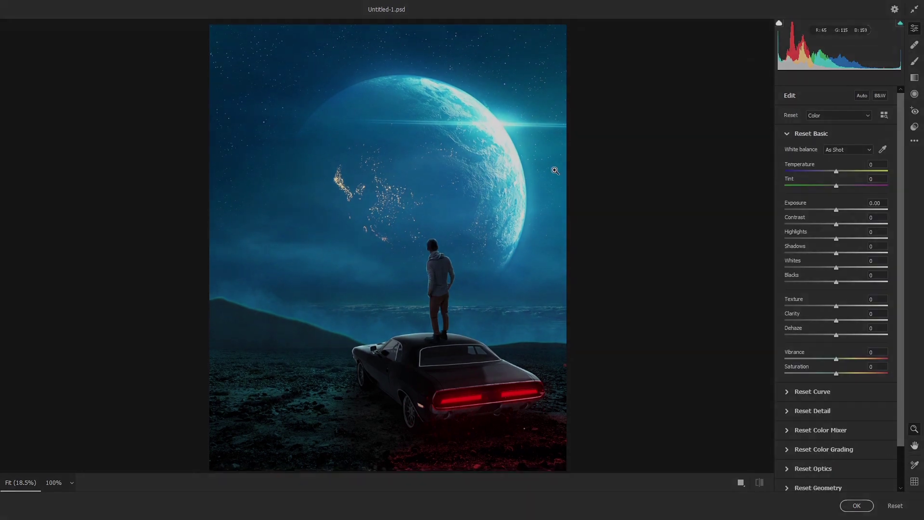
Step: Nudge up clarity, saturation and contrast of the merged image in Camera Raw
drag(837, 320, 842, 320)
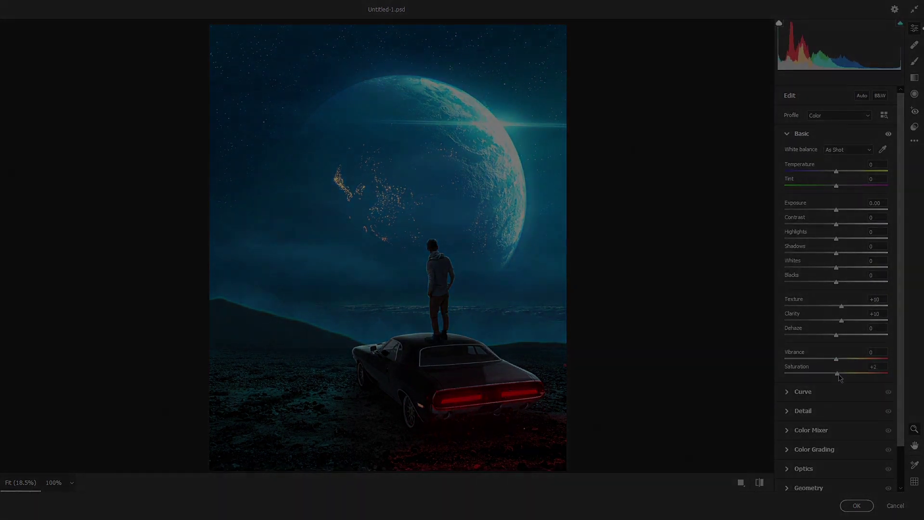
drag(837, 374, 838, 374)
drag(837, 224, 842, 224)
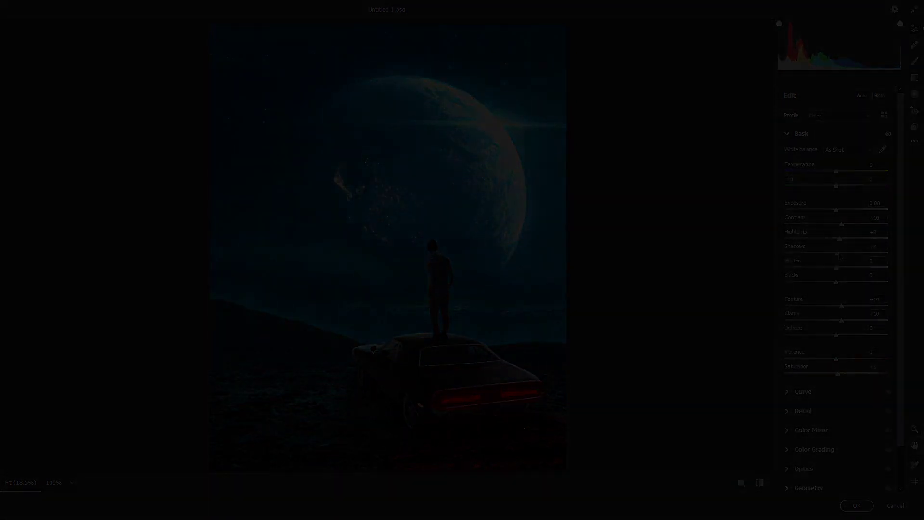